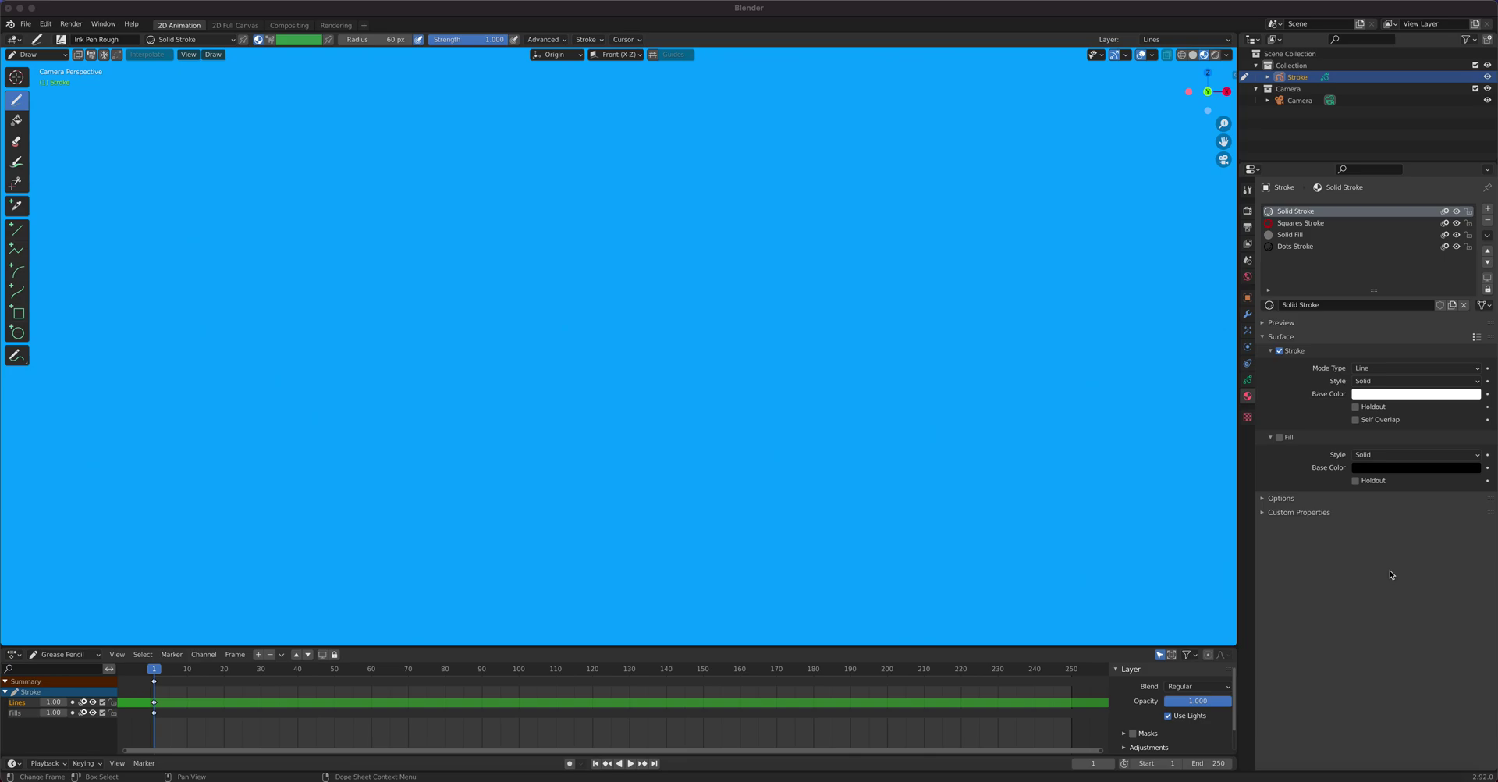
click(1247, 379)
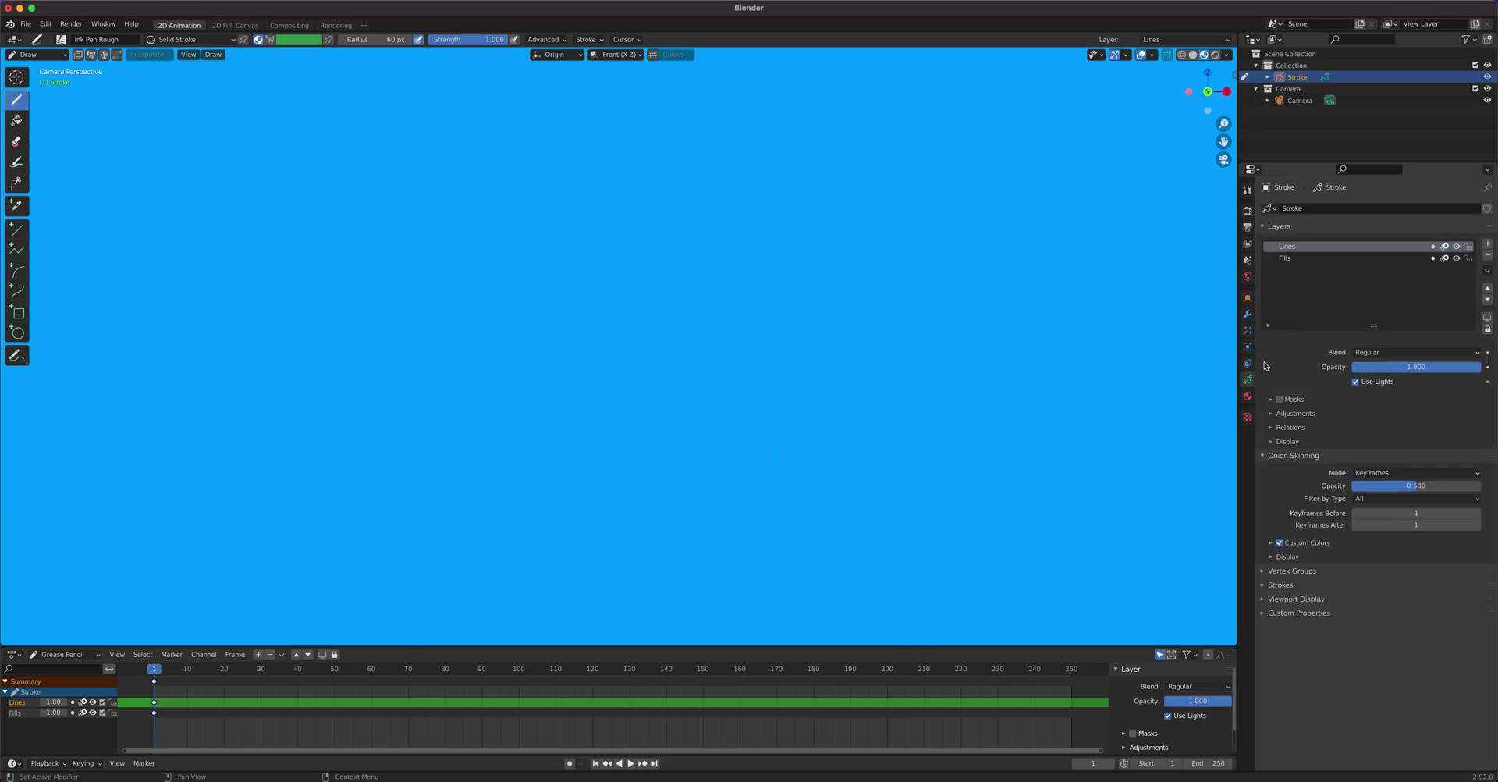
click(1247, 276)
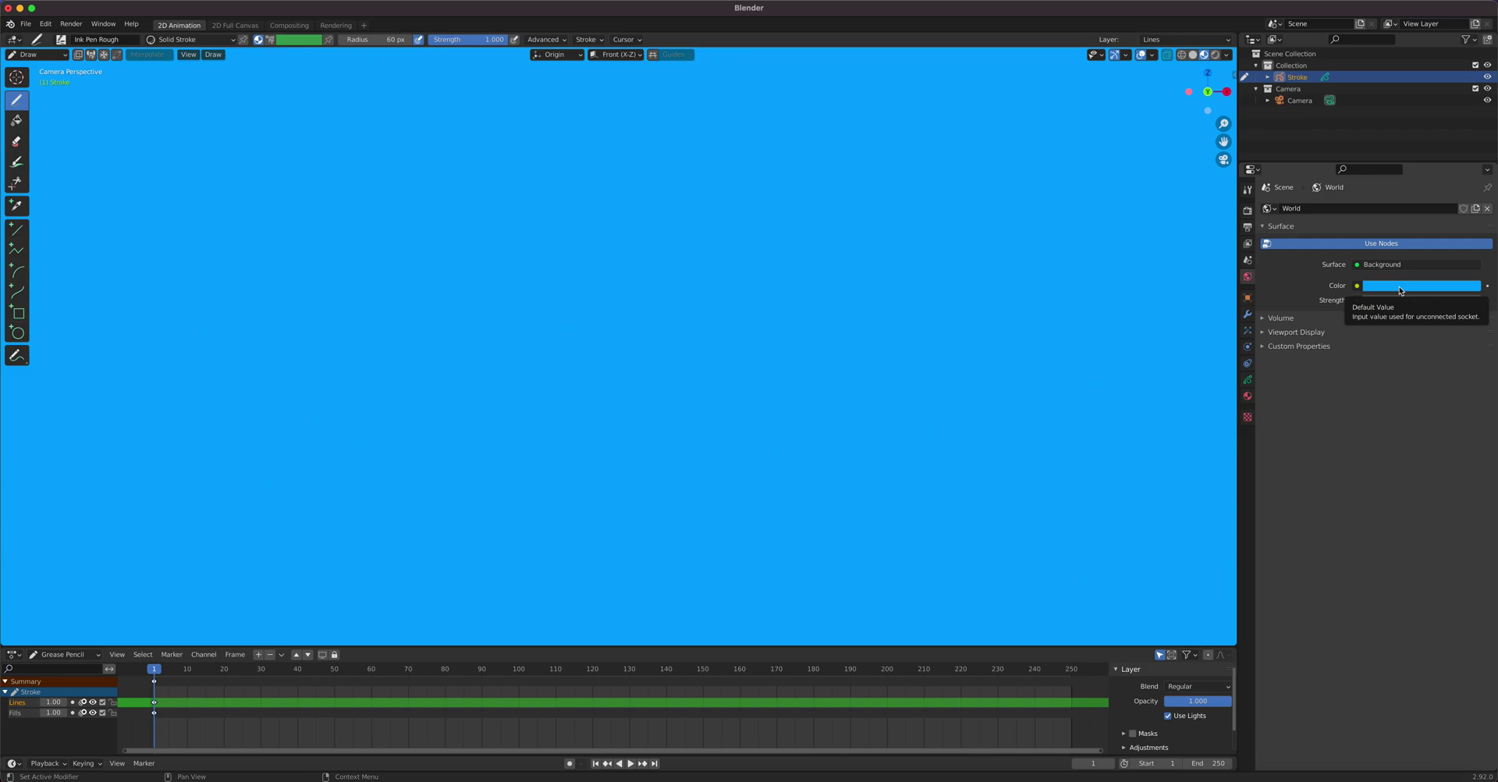
click(1247, 395)
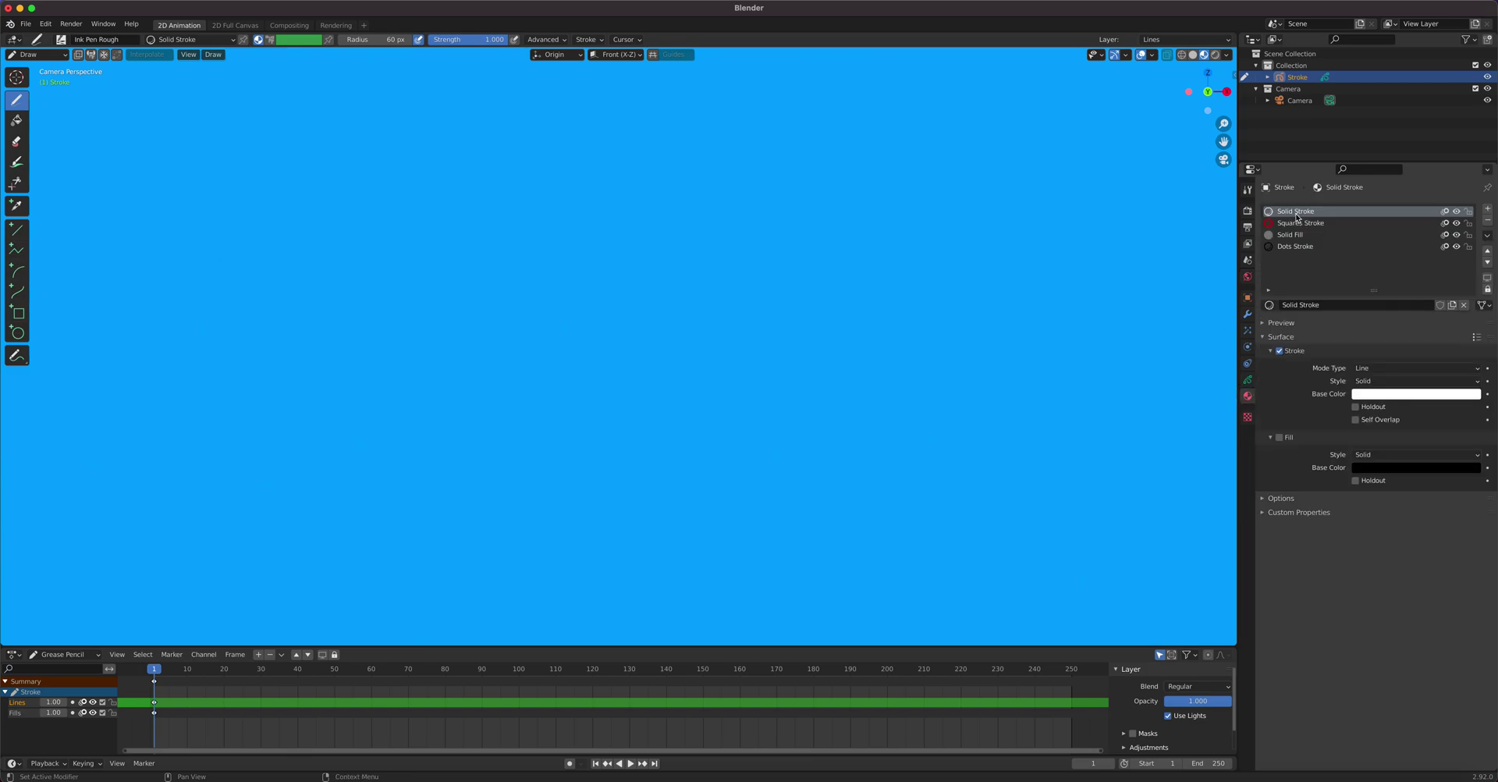
drag(411, 370, 572, 258)
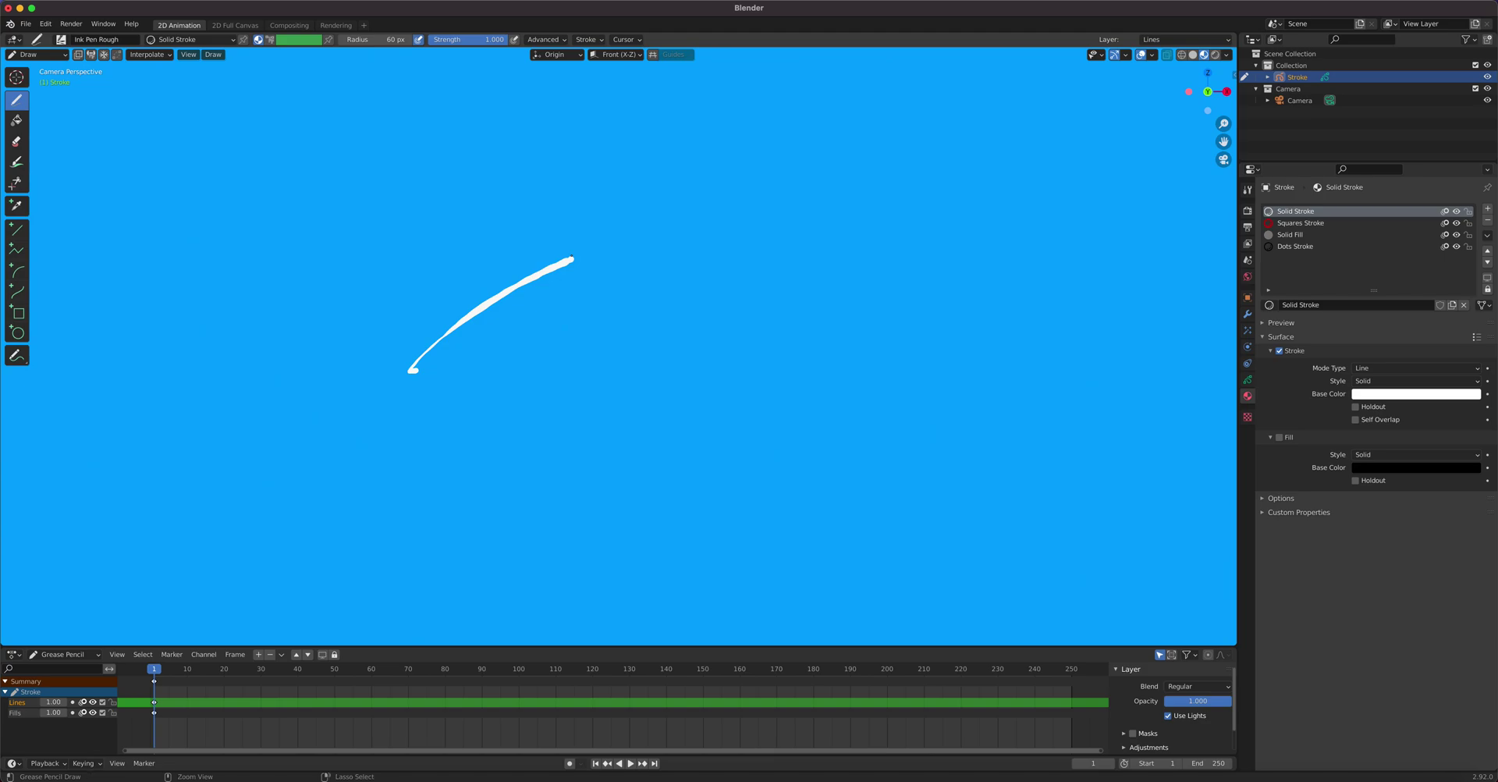
key(ctrl+z)
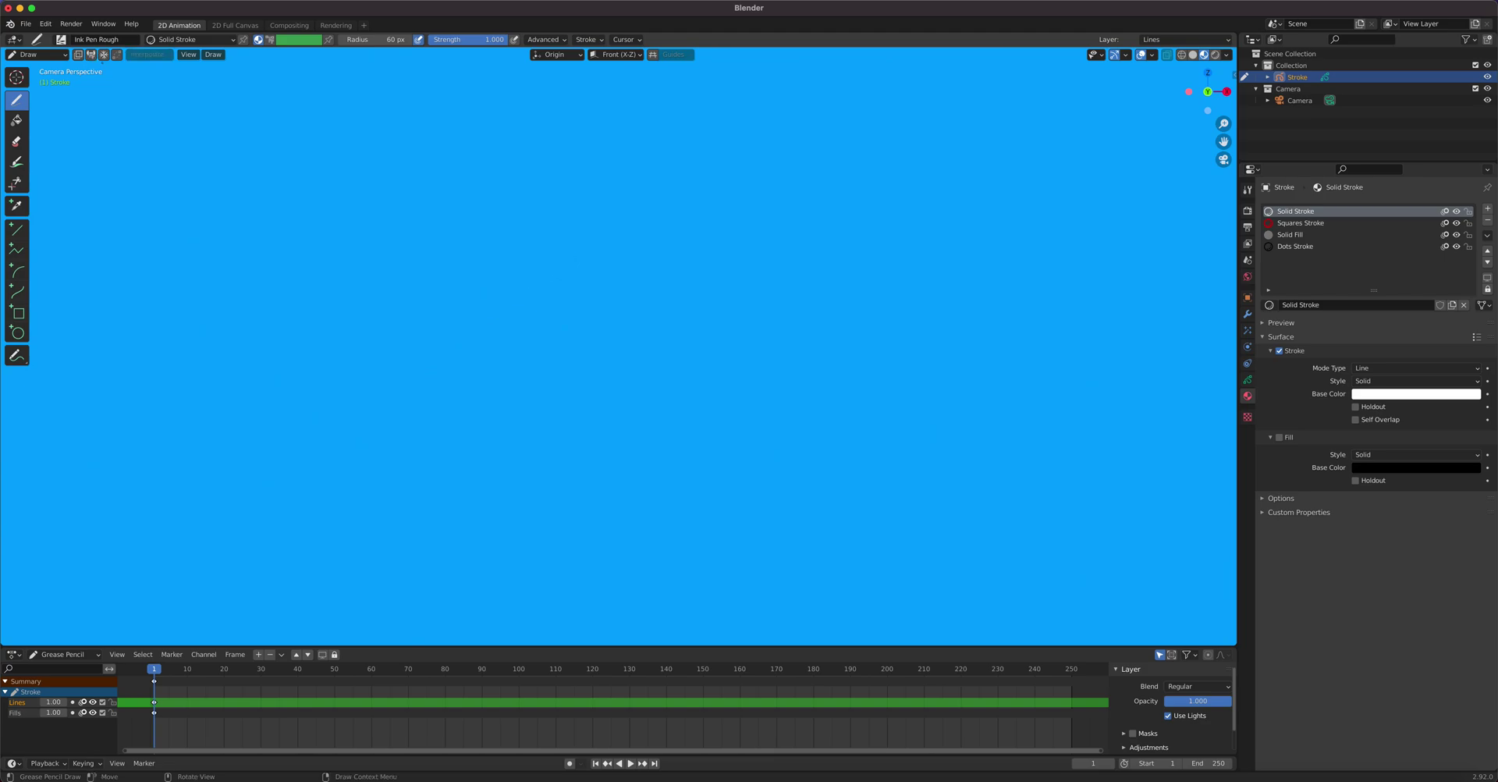
mouse_move(276, 223)
mouse_down()
mouse_move(267, 322)
mouse_move(290, 325)
mouse_move(301, 288)
mouse_move(328, 321)
mouse_move(350, 235)
mouse_move(317, 169)
mouse_move(284, 197)
mouse_move(293, 251)
mouse_up()
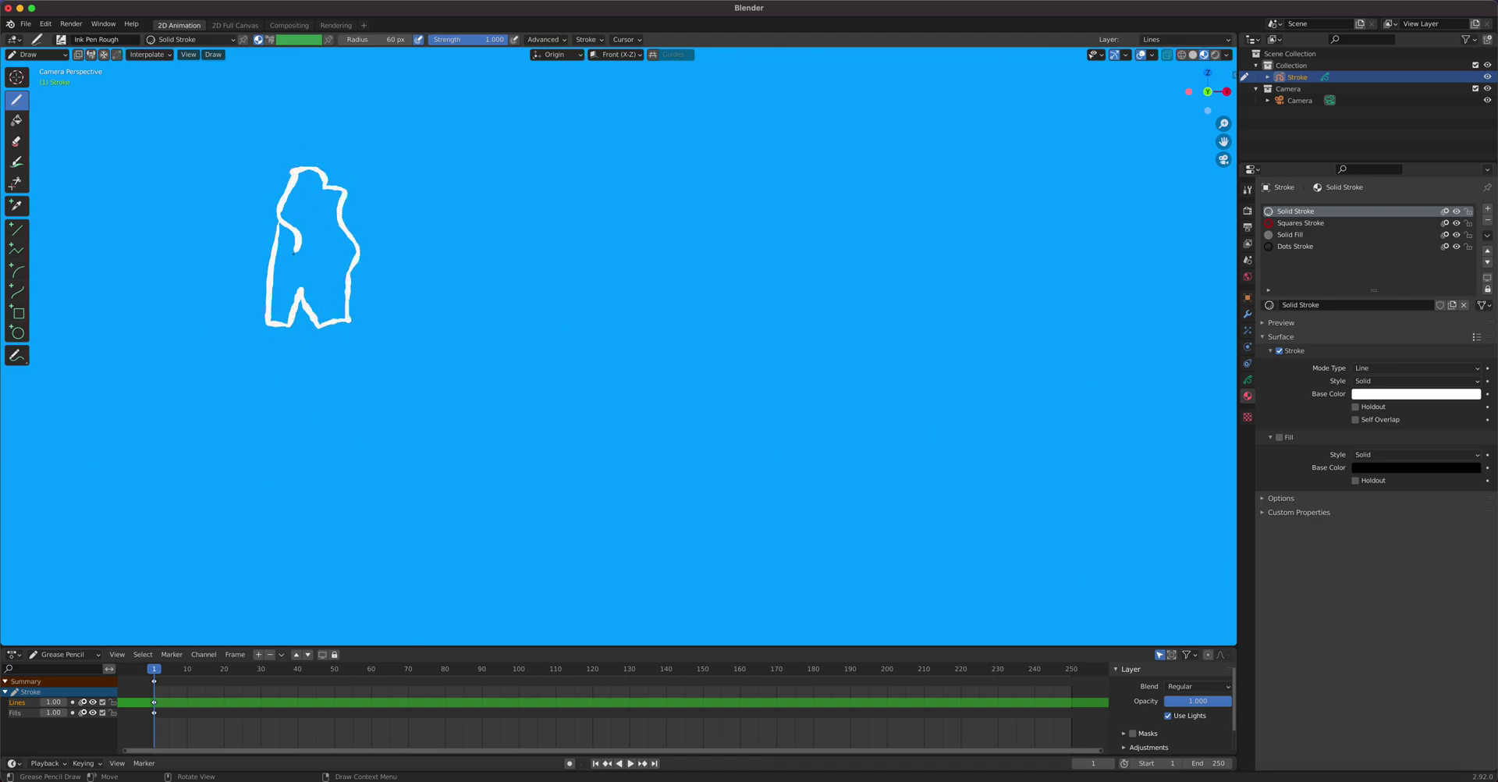
key(ctrl+z)
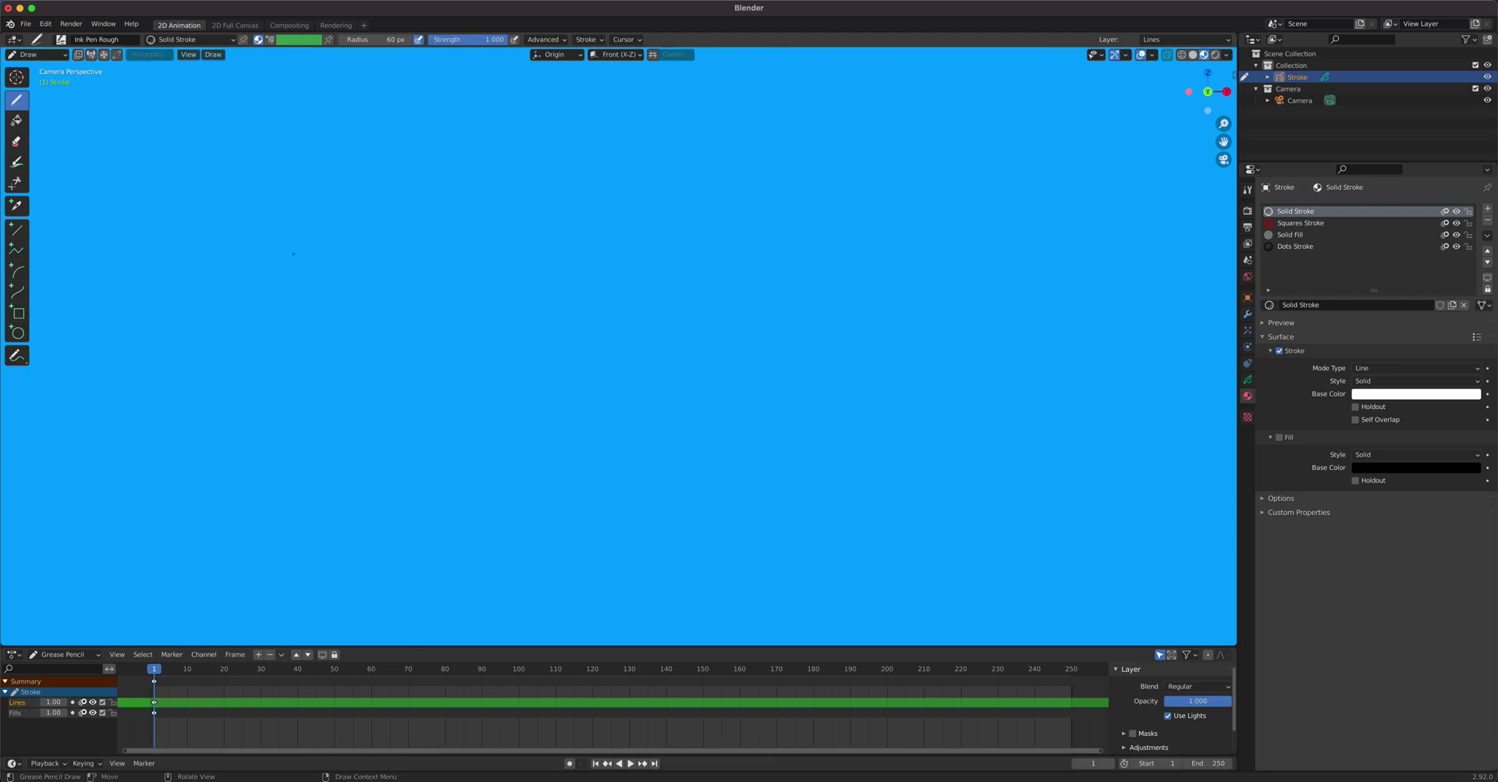
Choose the Ink Pen brush, draw a short angular test sketch on the canvas, and undo it.
click(61, 39)
click(125, 80)
mouse_move(257, 230)
mouse_down()
mouse_move(234, 396)
mouse_move(286, 385)
mouse_move(291, 339)
mouse_up()
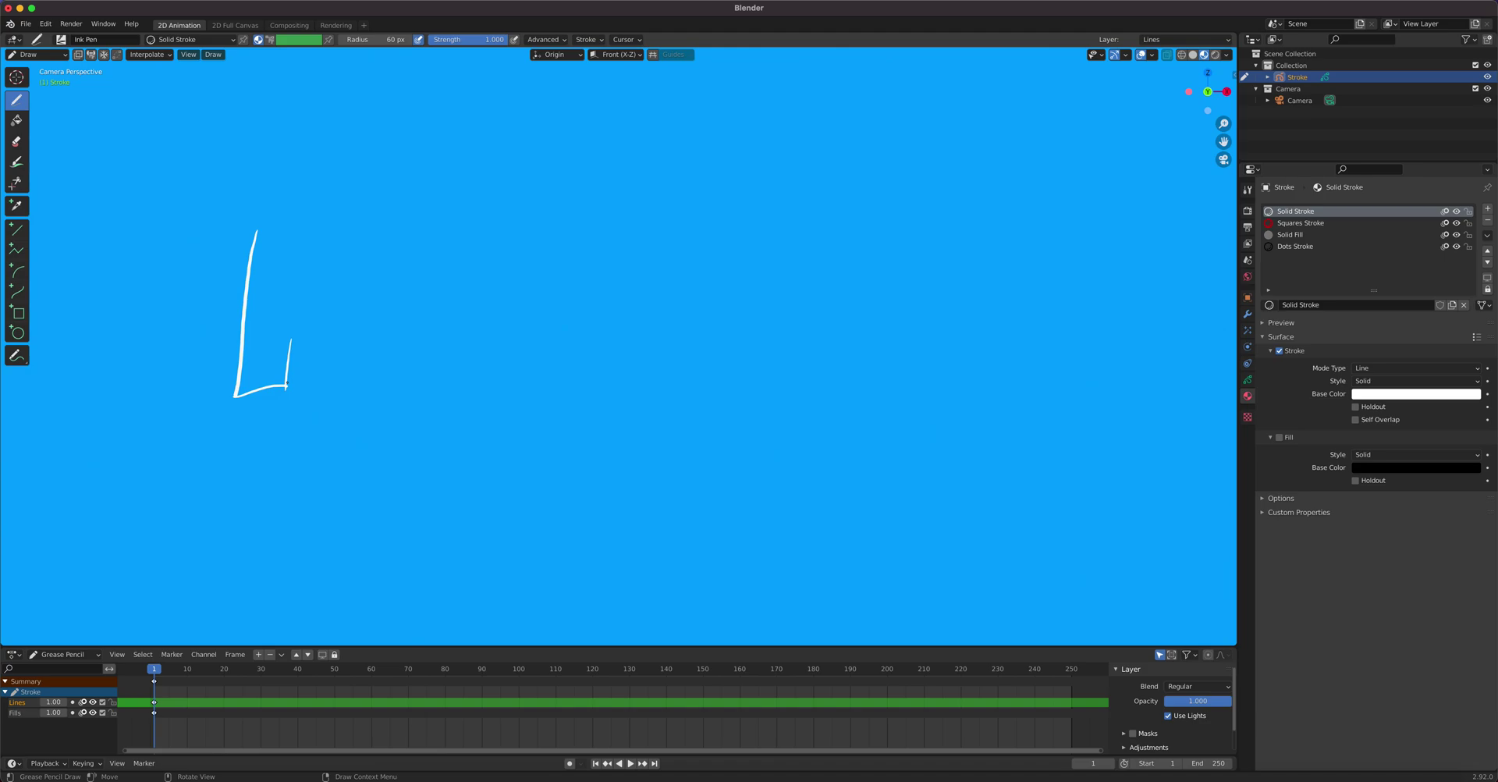
key(ctrl+z)
key(ctrl+z)
key(ctrl+z)
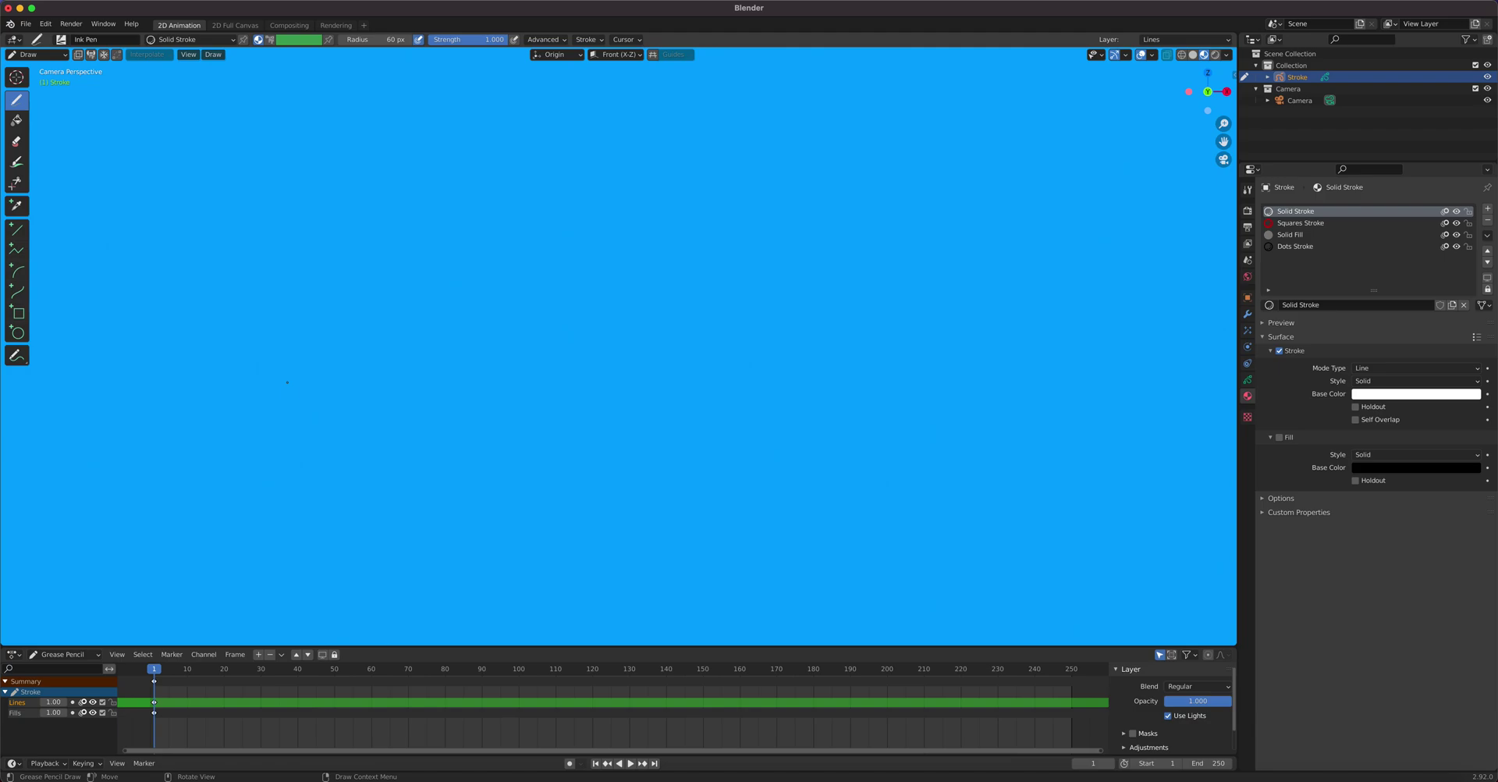
Add a new layer above Lines and draw two long, roughly horizontal guide lines across the canvas.
click(1247, 379)
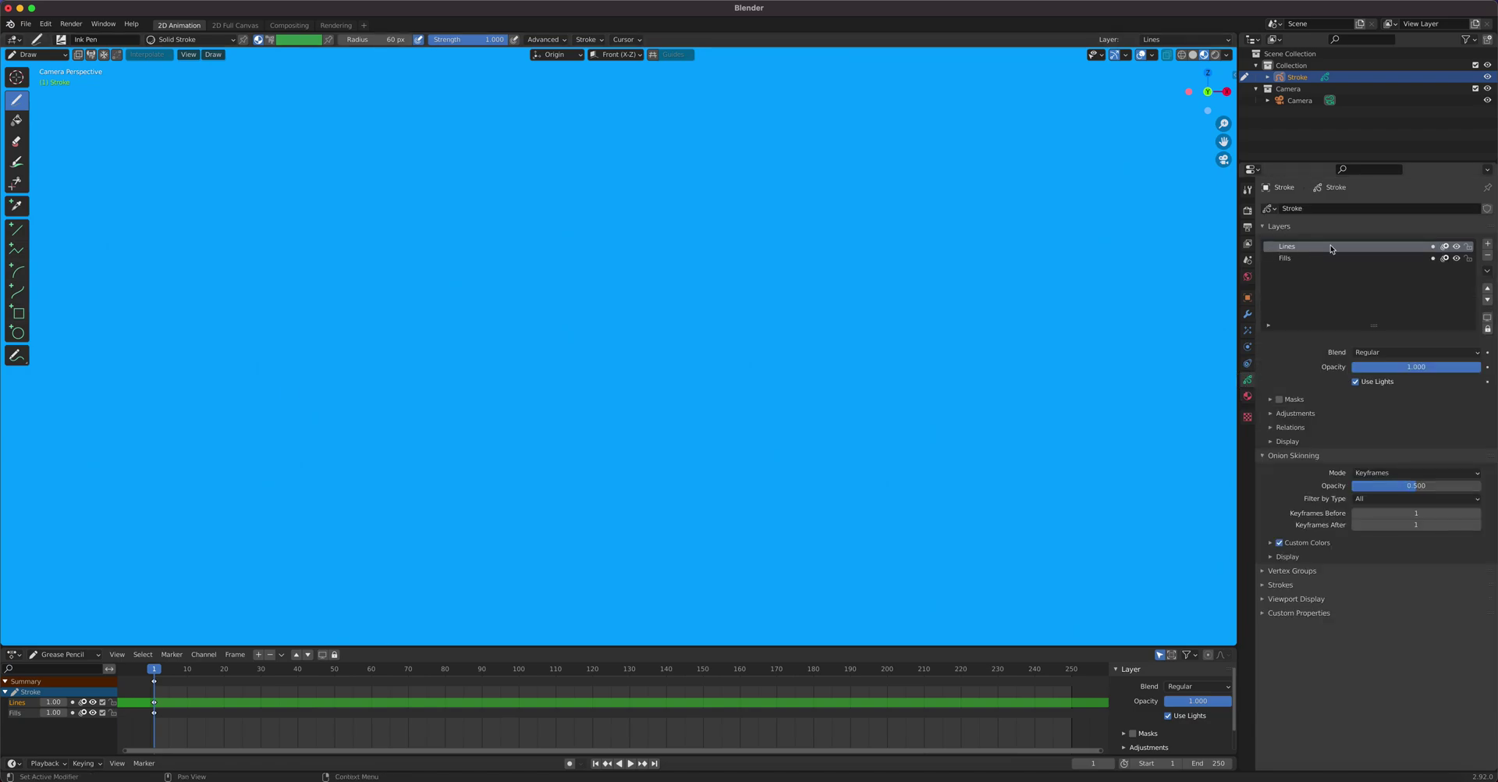
click(1487, 243)
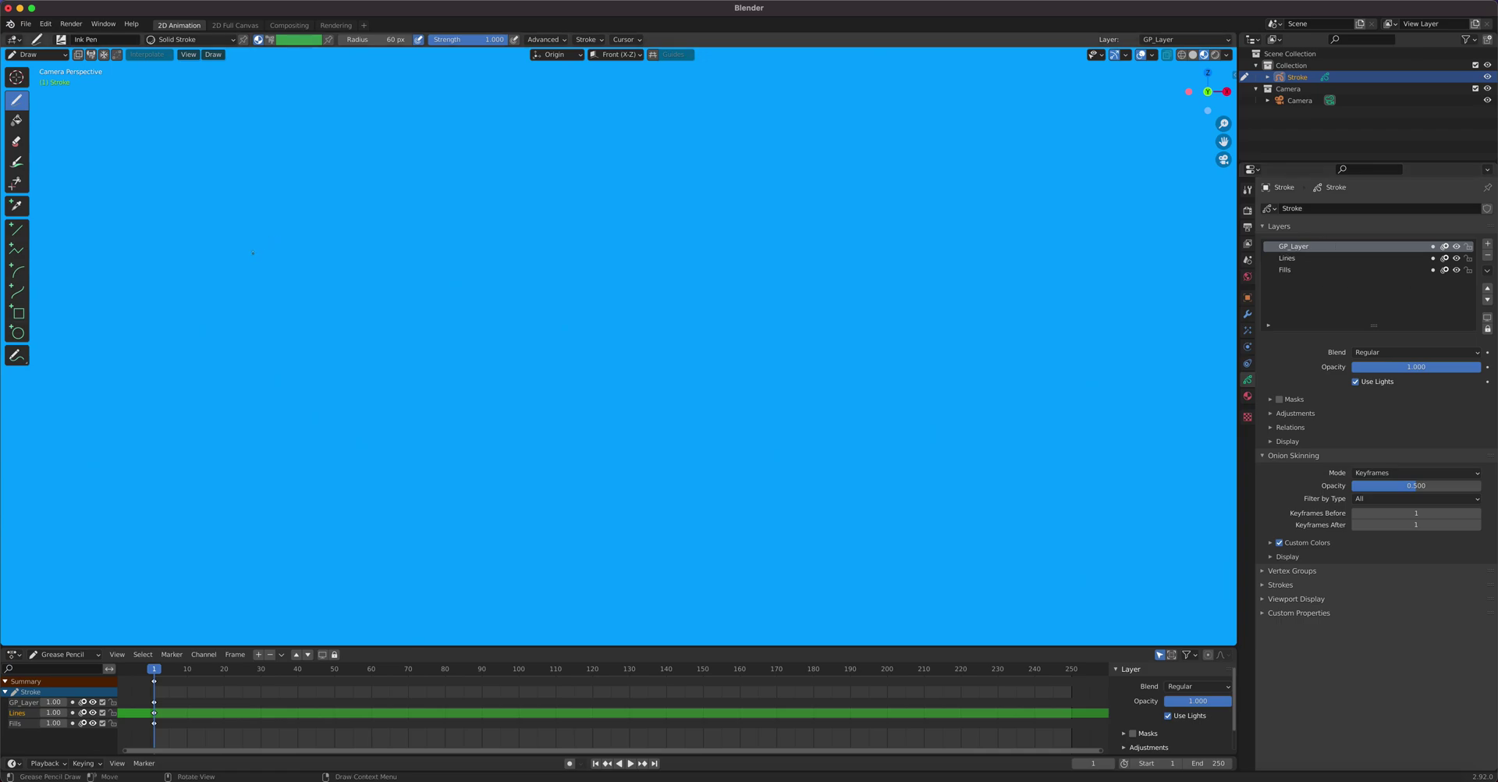
drag(232, 266, 1019, 258)
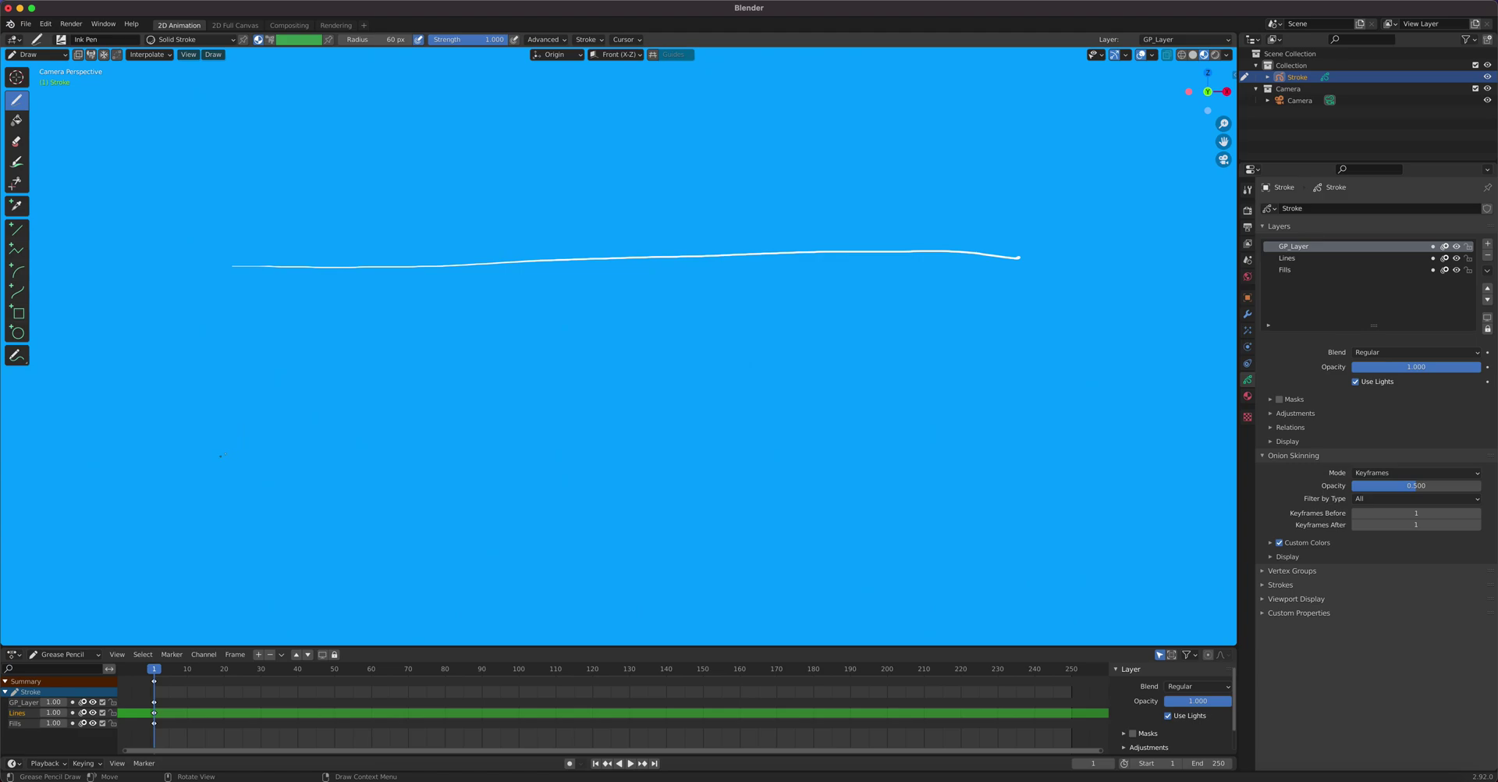
drag(189, 467, 1140, 423)
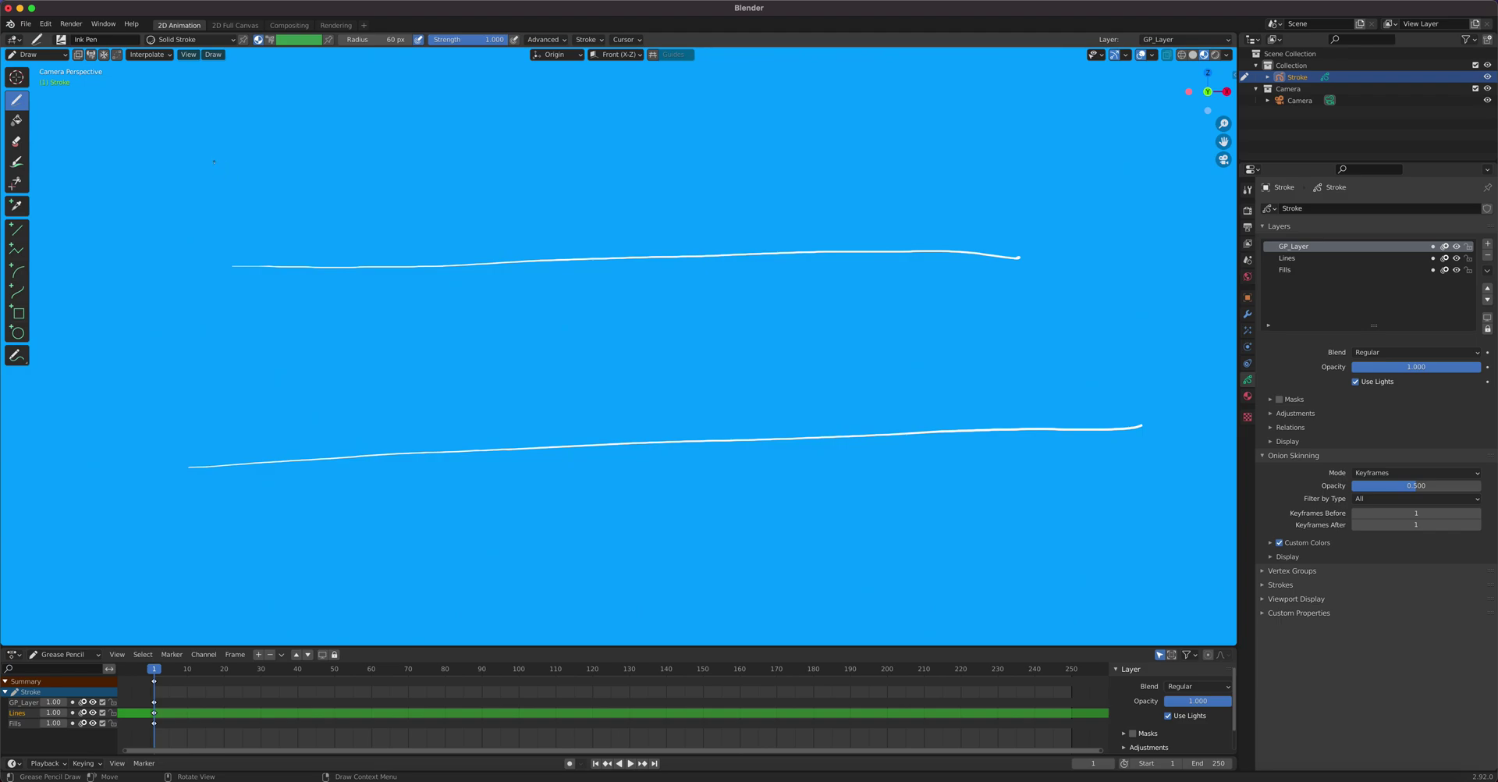
Handwrite GREASE PENCIL in large thin capitals above the upper guide line.
mouse_move(244, 152)
mouse_down()
mouse_move(214, 161)
mouse_move(234, 244)
mouse_up()
mouse_move(234, 190)
mouse_down()
mouse_move(256, 187)
mouse_move(258, 242)
mouse_move(273, 236)
mouse_up()
mouse_move(273, 154)
mouse_down()
mouse_move(277, 195)
mouse_move(319, 232)
mouse_up()
mouse_move(336, 148)
mouse_down()
mouse_move(384, 223)
mouse_move(369, 195)
mouse_move(382, 151)
mouse_move(395, 240)
mouse_up()
drag(420, 149, 440, 231)
drag(389, 205, 447, 191)
mouse_move(517, 154)
mouse_down()
mouse_move(509, 228)
mouse_move(462, 234)
mouse_move(576, 232)
mouse_move(574, 193)
mouse_move(602, 154)
mouse_up()
mouse_move(707, 150)
mouse_down()
mouse_move(710, 240)
mouse_move(710, 195)
mouse_up()
mouse_move(769, 152)
mouse_down()
mouse_move(776, 232)
mouse_move(818, 190)
mouse_up()
mouse_move(768, 167)
mouse_down()
mouse_move(807, 162)
mouse_move(839, 226)
mouse_up()
mouse_move(842, 158)
mouse_down()
mouse_move(909, 217)
mouse_move(915, 188)
mouse_move(963, 224)
mouse_up()
mouse_move(977, 158)
mouse_down()
mouse_move(974, 223)
mouse_move(1066, 229)
mouse_up()
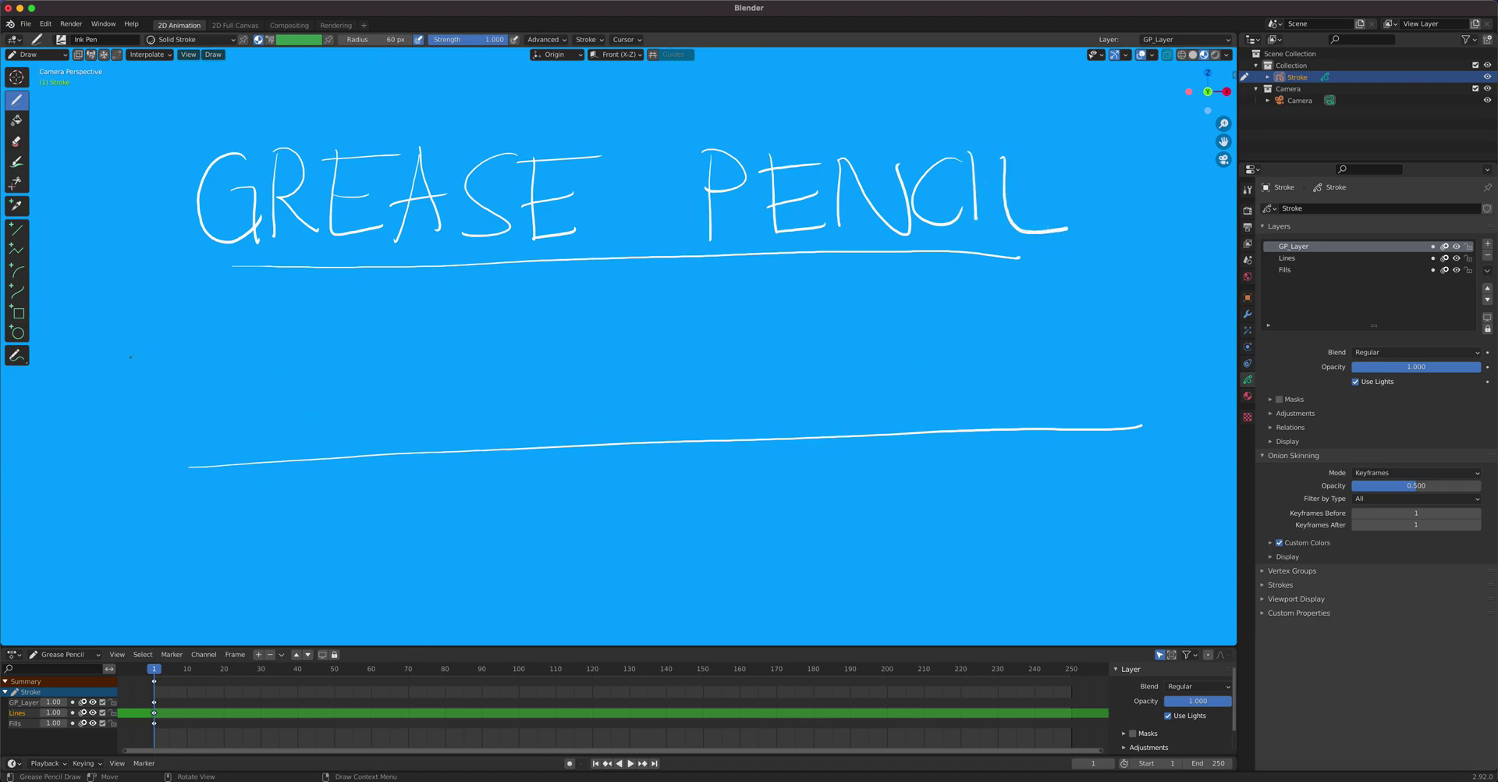
Handwrite MASKING LESSON in large thin capitals above the lower guide line.
mouse_move(130, 356)
mouse_down()
mouse_move(131, 446)
mouse_move(166, 405)
mouse_move(182, 449)
mouse_up()
mouse_move(218, 358)
mouse_down()
mouse_move(203, 440)
mouse_move(221, 356)
mouse_move(234, 400)
mouse_up()
mouse_move(285, 361)
mouse_down()
mouse_move(254, 424)
mouse_move(302, 402)
mouse_up()
mouse_move(347, 357)
mouse_down()
mouse_move(308, 399)
mouse_move(349, 425)
mouse_up()
drag(364, 361, 364, 427)
mouse_move(383, 360)
mouse_down()
mouse_move(381, 429)
mouse_move(441, 360)
mouse_move(501, 390)
mouse_move(461, 402)
mouse_up()
mouse_move(605, 351)
mouse_down()
mouse_move(607, 411)
mouse_move(700, 407)
mouse_move(698, 367)
mouse_up()
mouse_move(663, 357)
mouse_down()
mouse_move(739, 360)
mouse_move(719, 401)
mouse_up()
drag(825, 355, 790, 399)
mouse_move(873, 355)
mouse_down()
mouse_move(897, 378)
mouse_move(875, 355)
mouse_up()
mouse_move(909, 404)
mouse_down()
mouse_move(942, 396)
mouse_move(961, 336)
mouse_up()
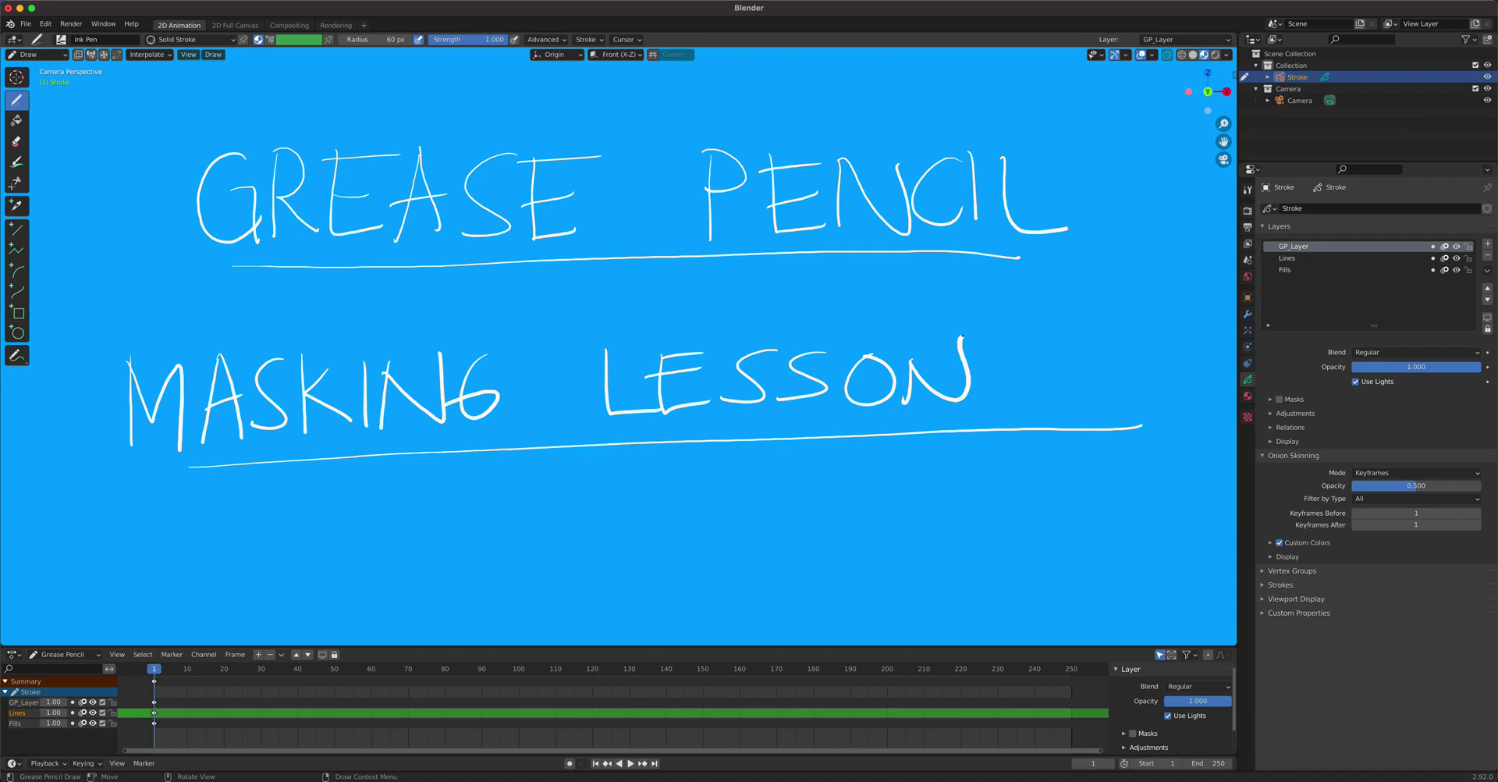
In Edit Mode, move the MASKING LESSON lettering and its underline about 0.5 m right and 0.3 m down.
click(57, 57)
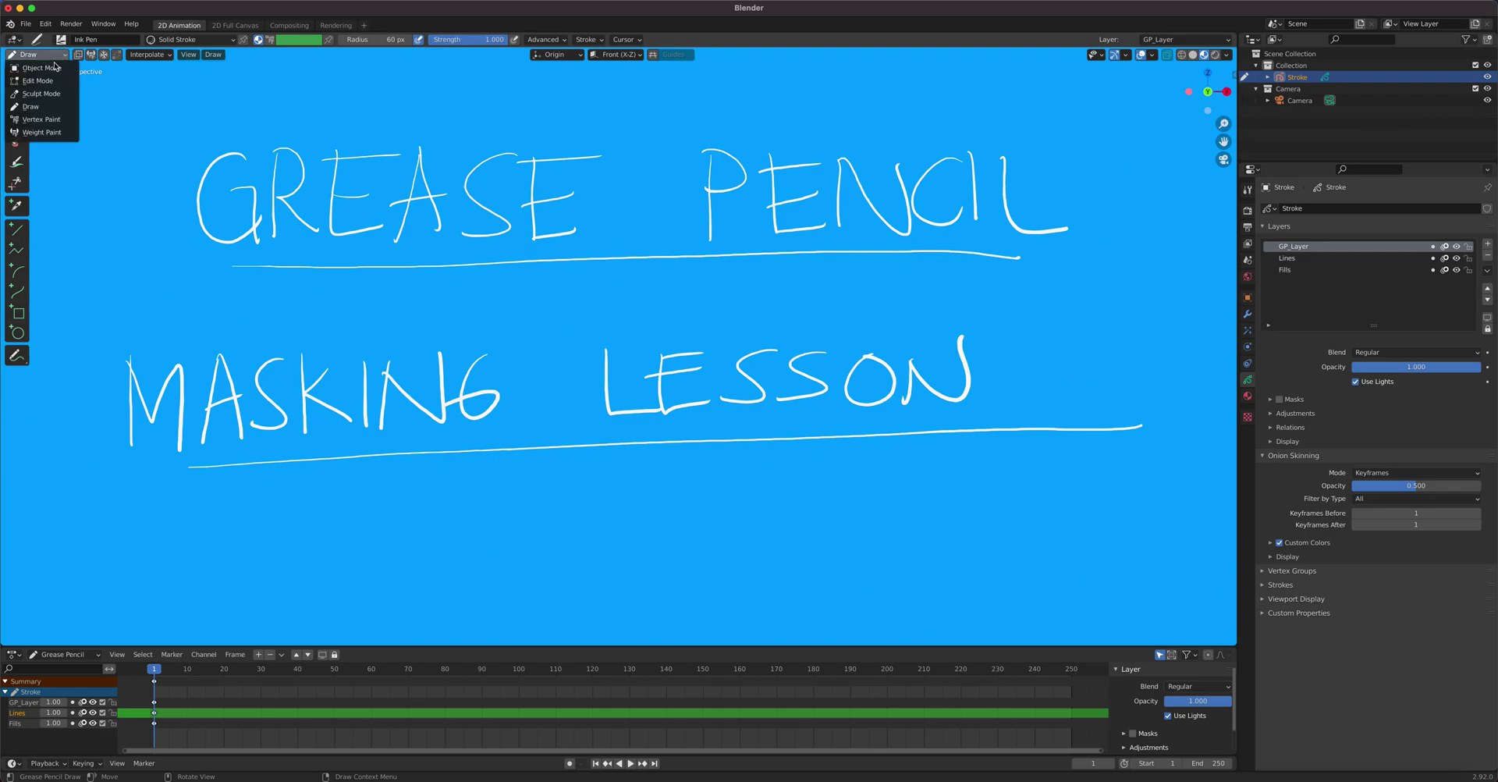
click(55, 78)
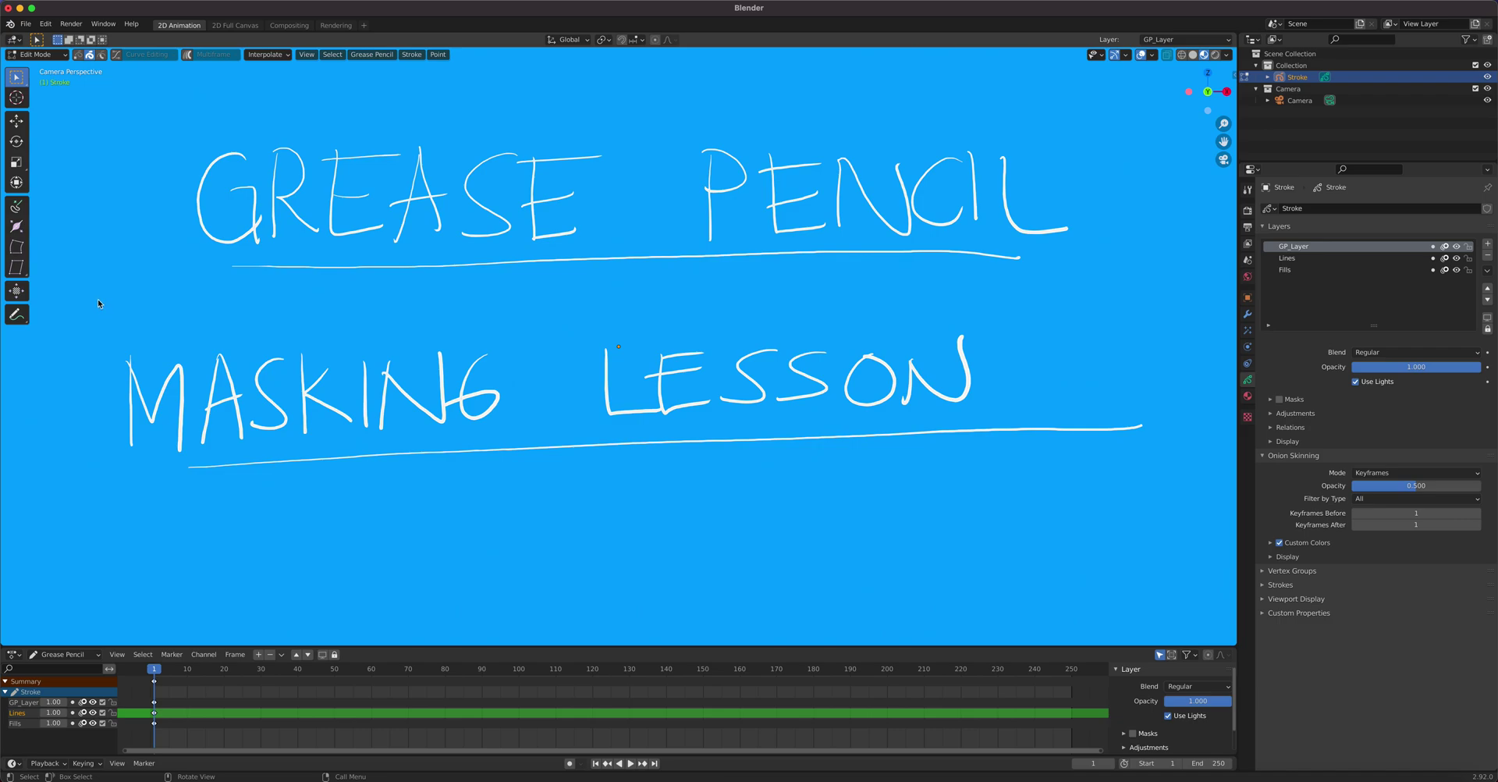
drag(98, 300, 981, 460)
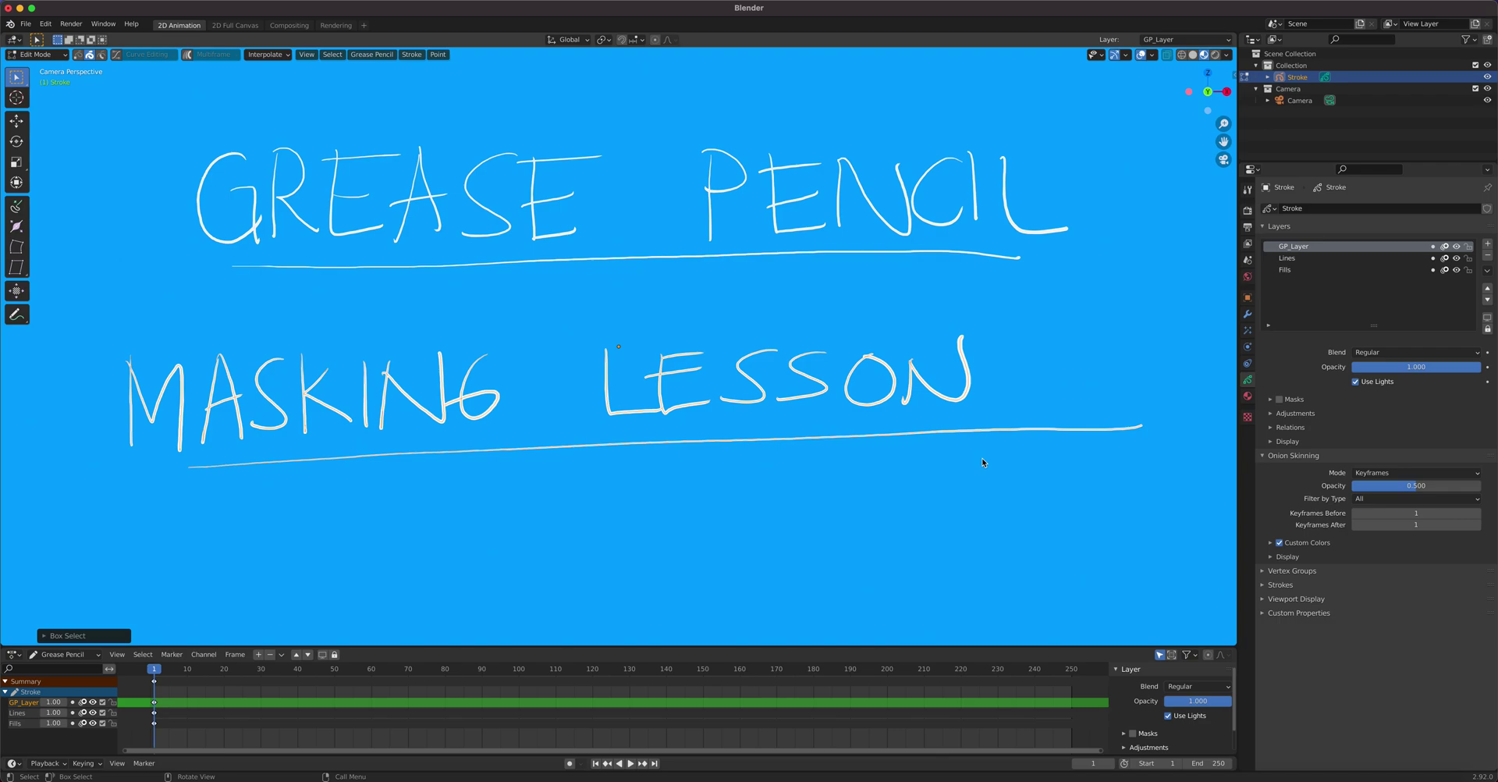
key(g)
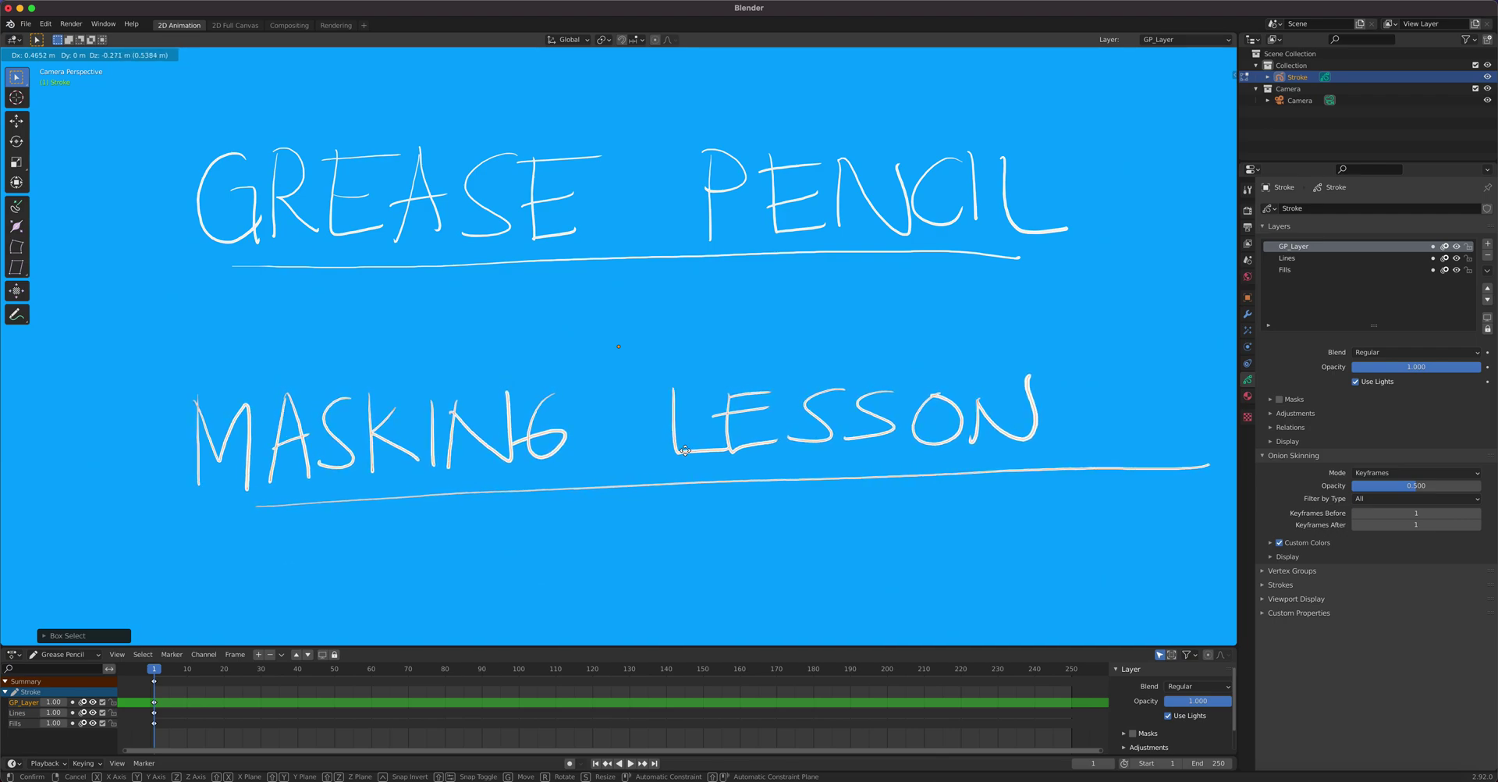
click(689, 452)
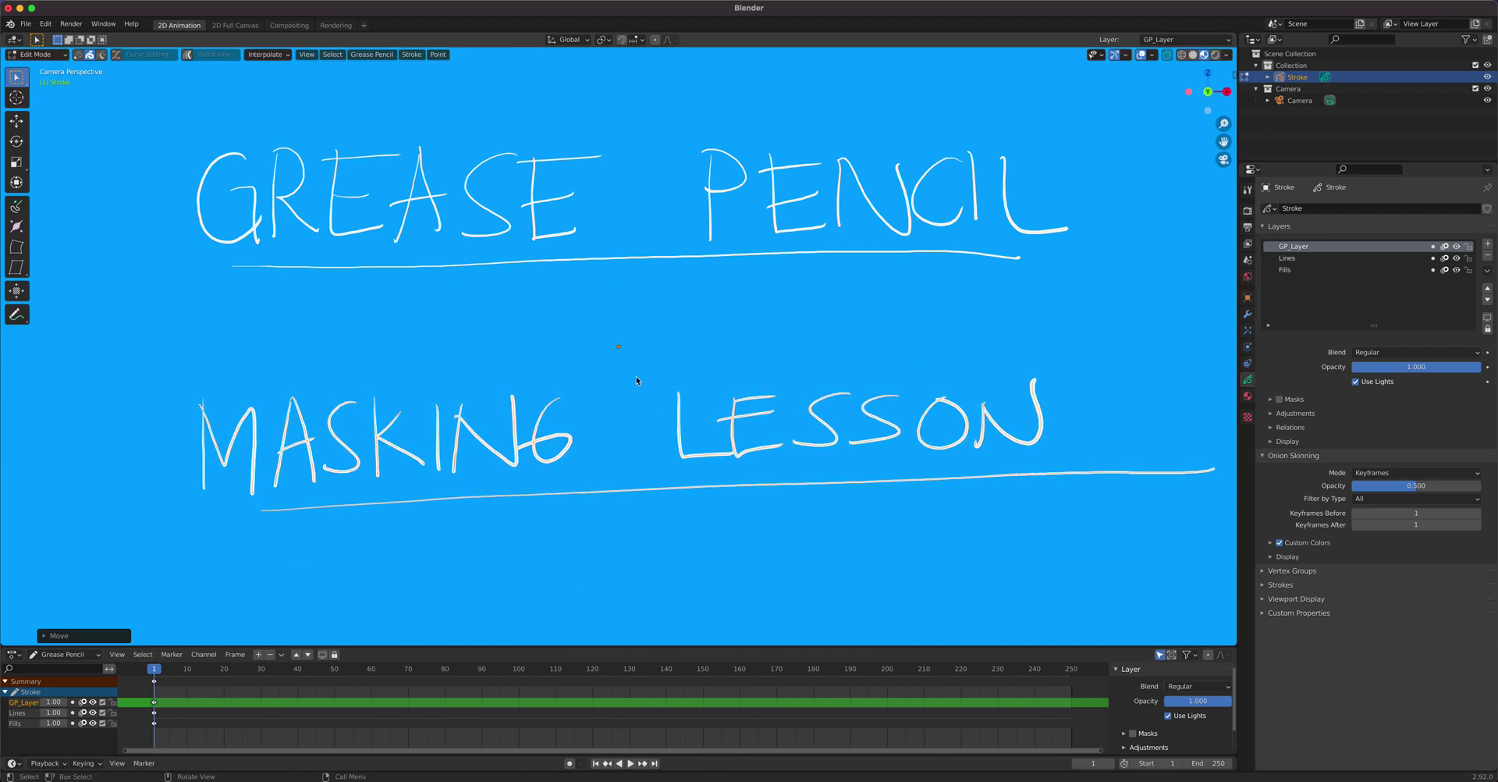
Move the GREASE PENCIL lettering and its underline down, scale them to about 0.83, and centre them above MASKING LESSON.
drag(143, 93, 1092, 301)
key(g)
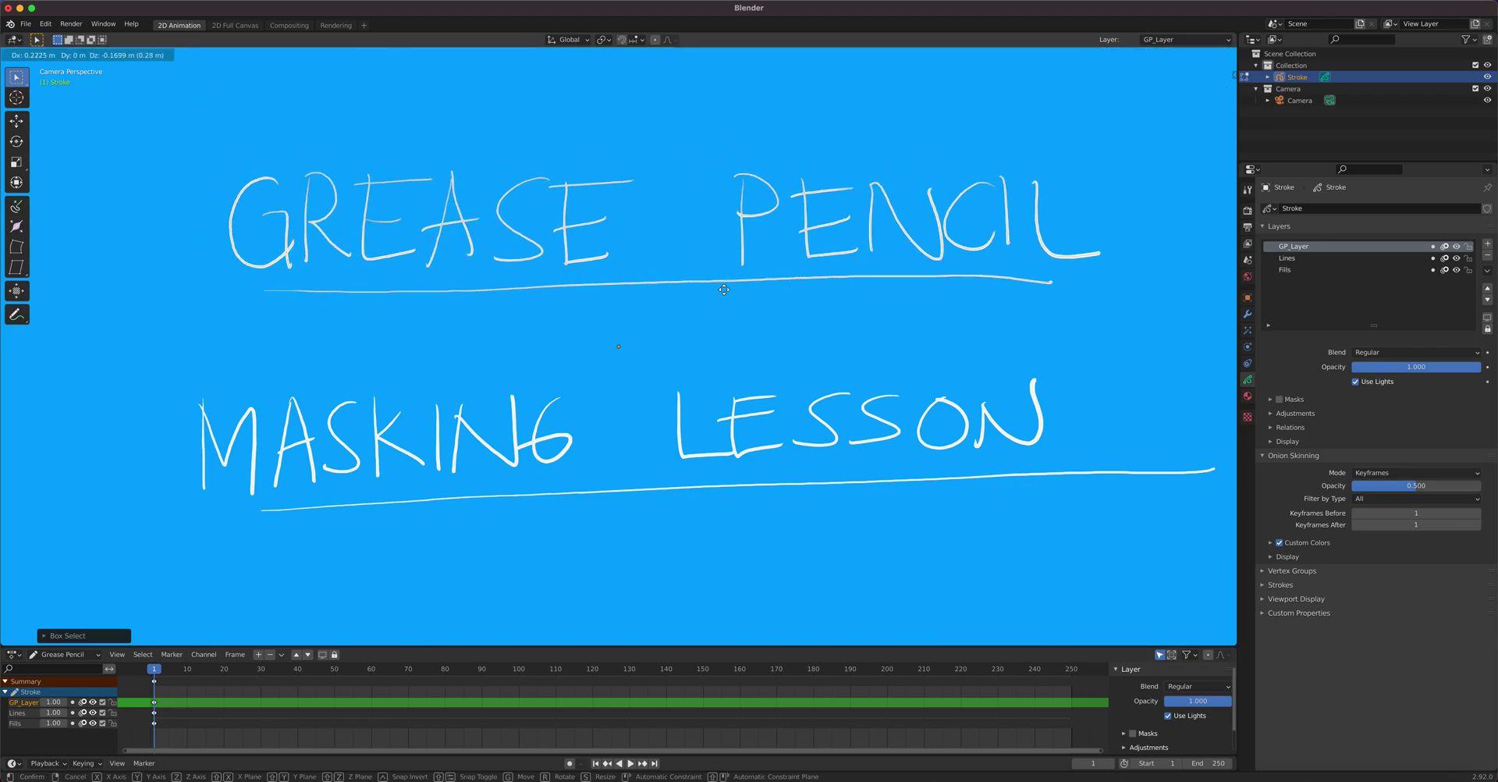
click(720, 299)
key(s)
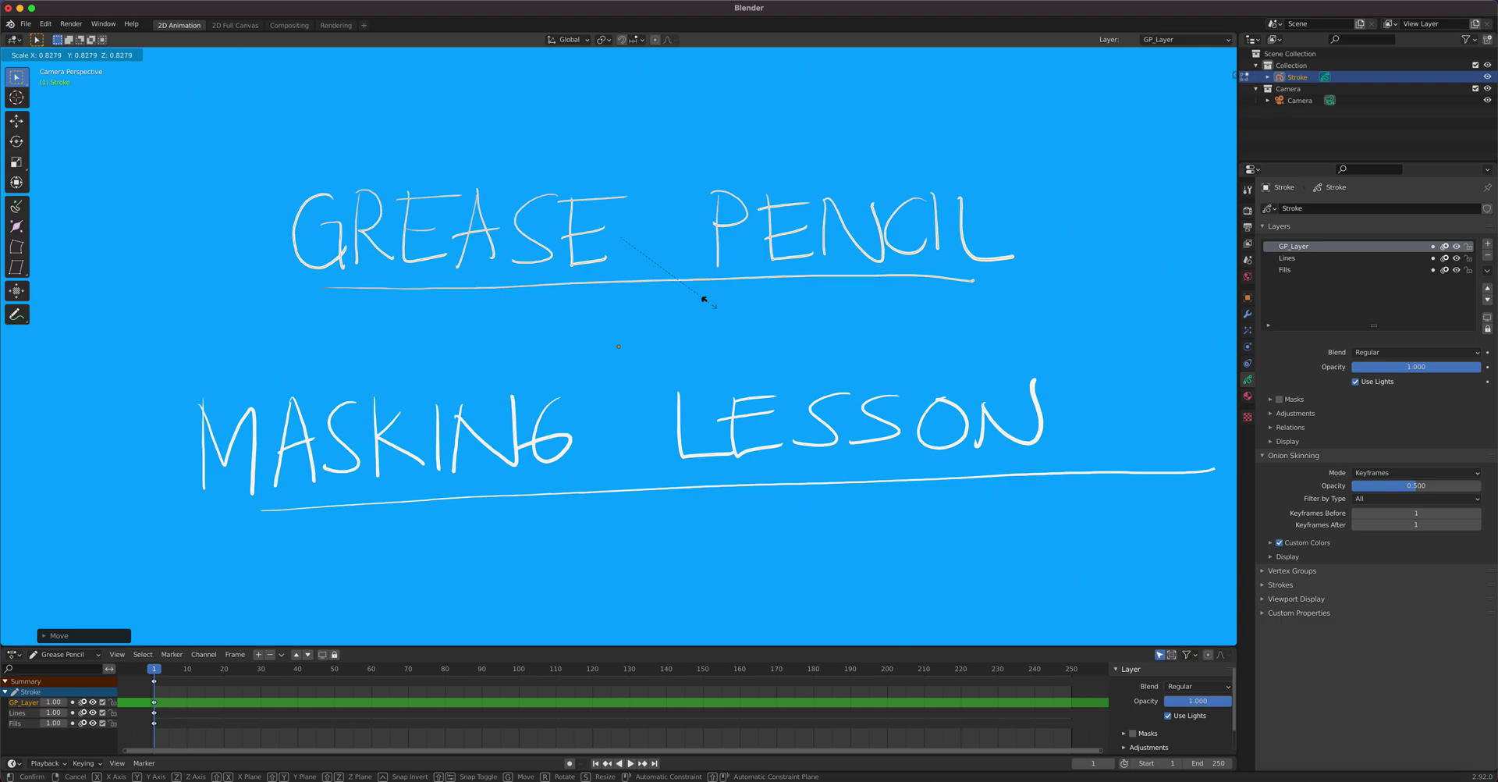
click(707, 305)
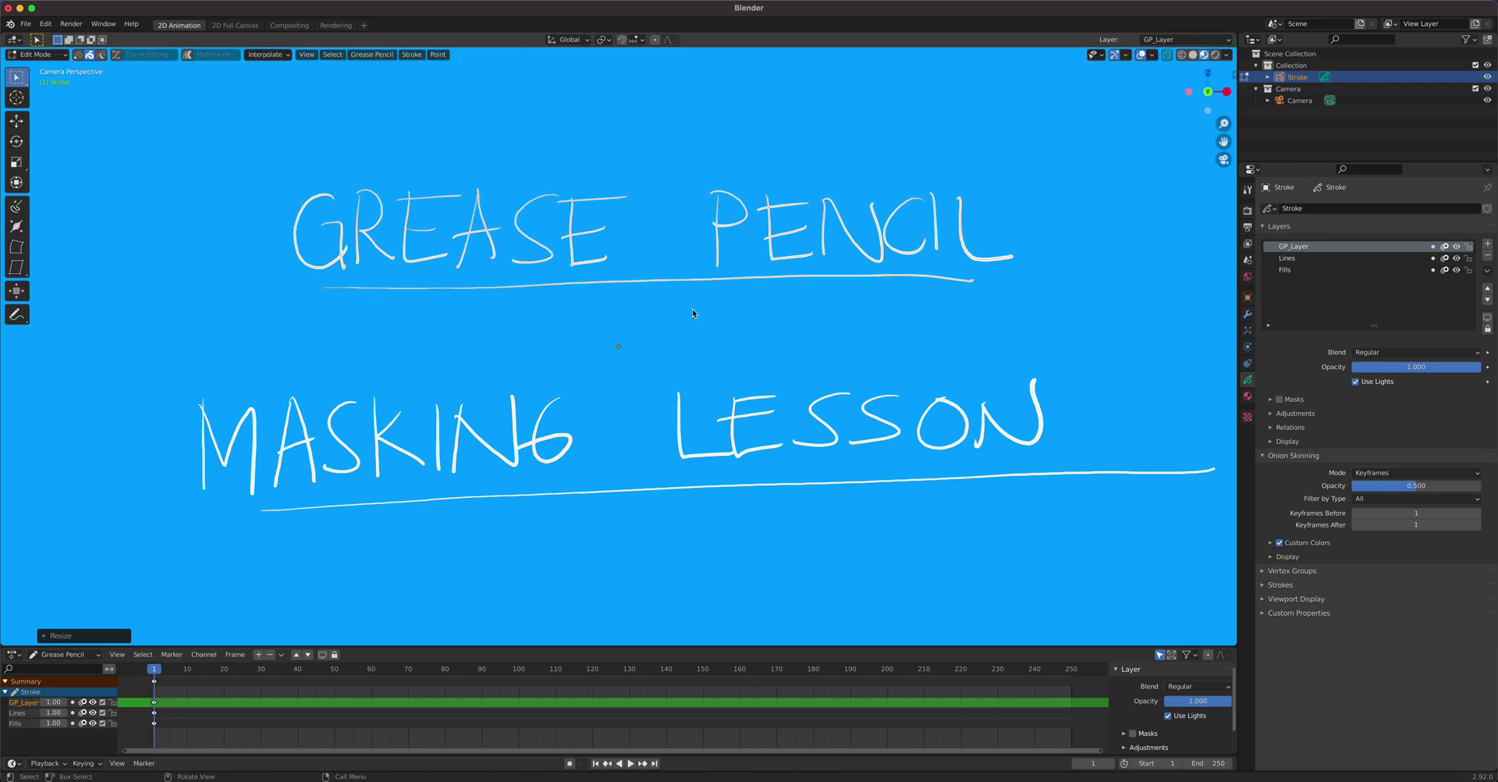
key(g)
click(675, 333)
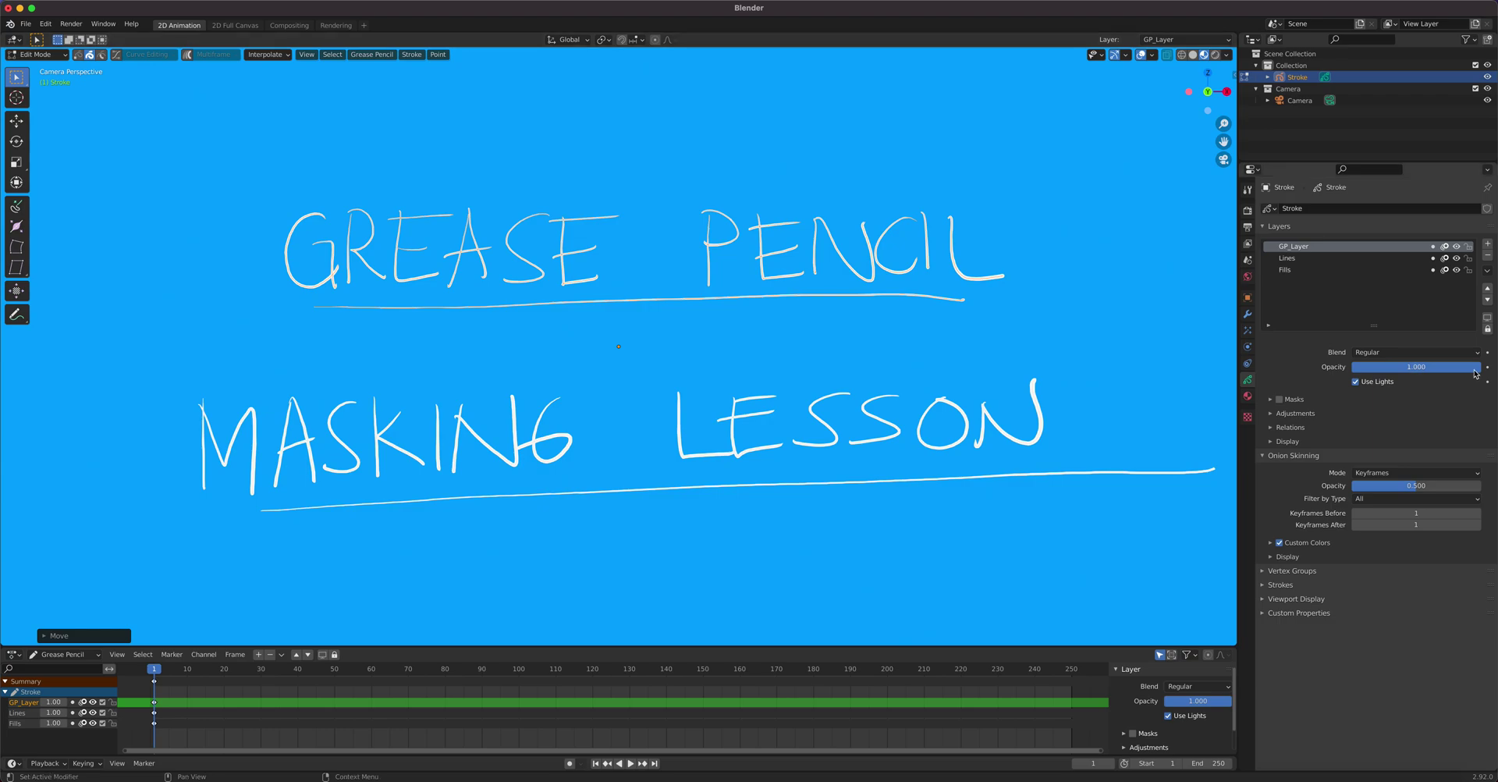
Lower the opacity of GP_Layer to 0.260 and move that layer below Lines.
drag(1466, 367, 1379, 375)
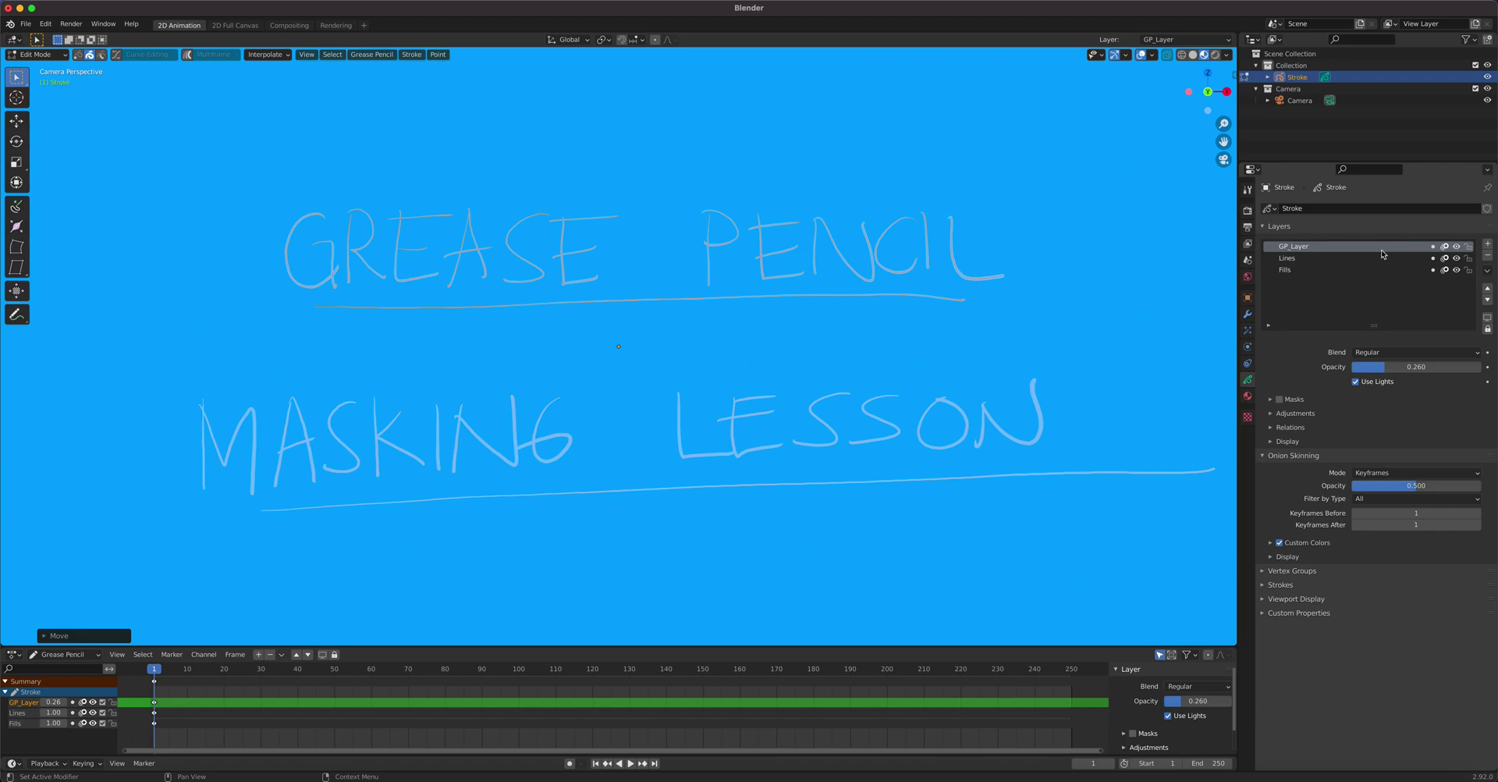
click(1488, 300)
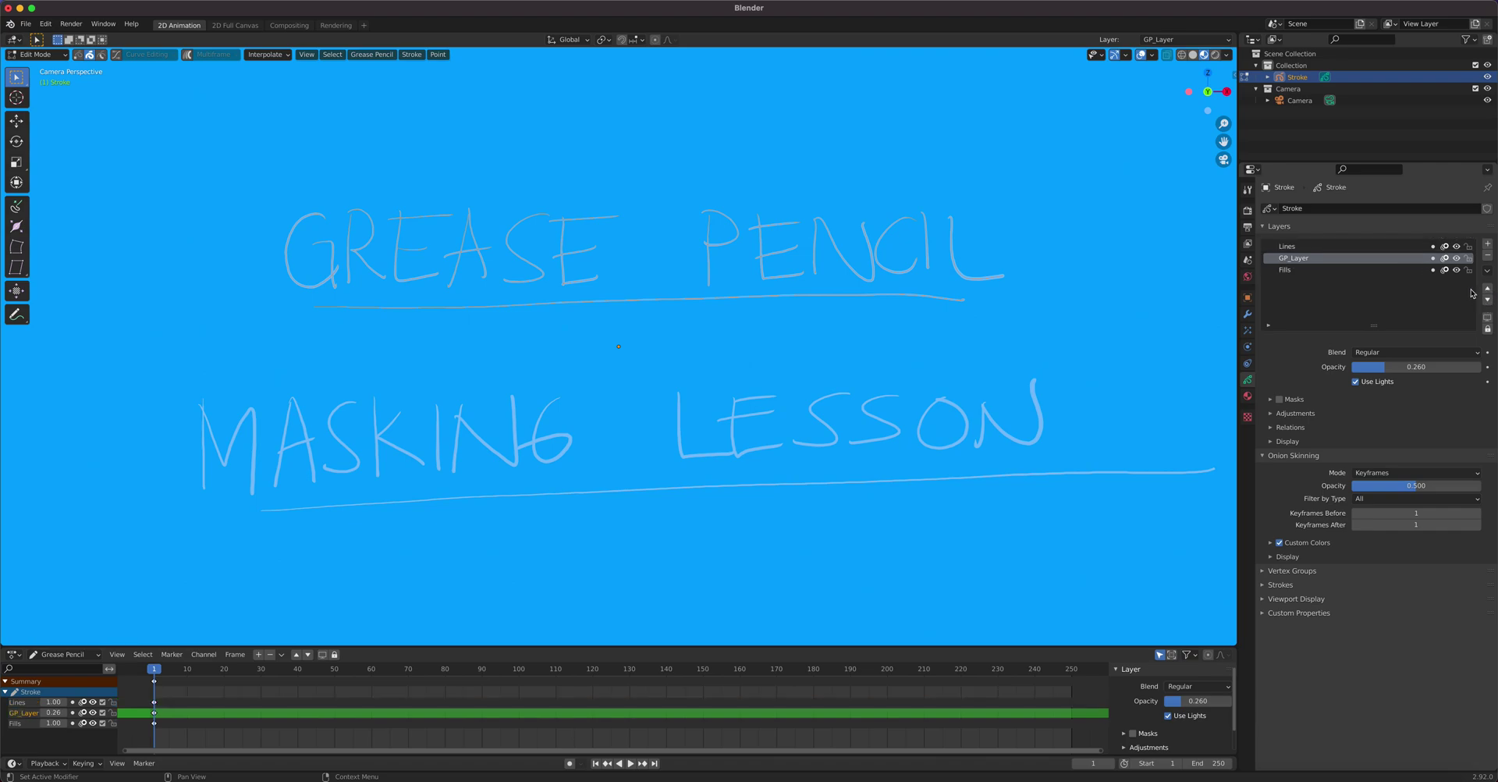
In Draw mode on the Lines layer, outline a block letter G over the faint first letter of GREASE.
click(1349, 250)
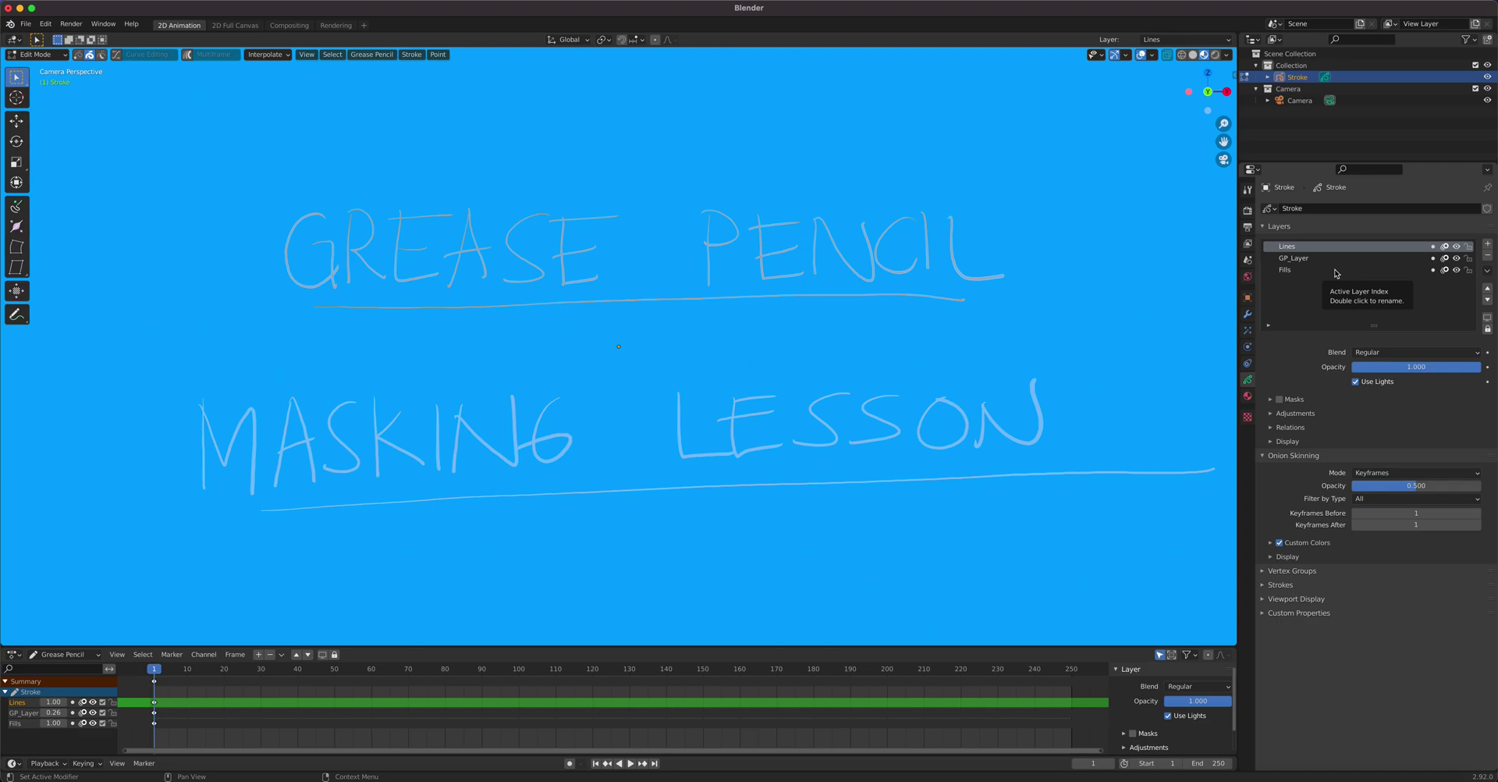
click(37, 53)
click(32, 114)
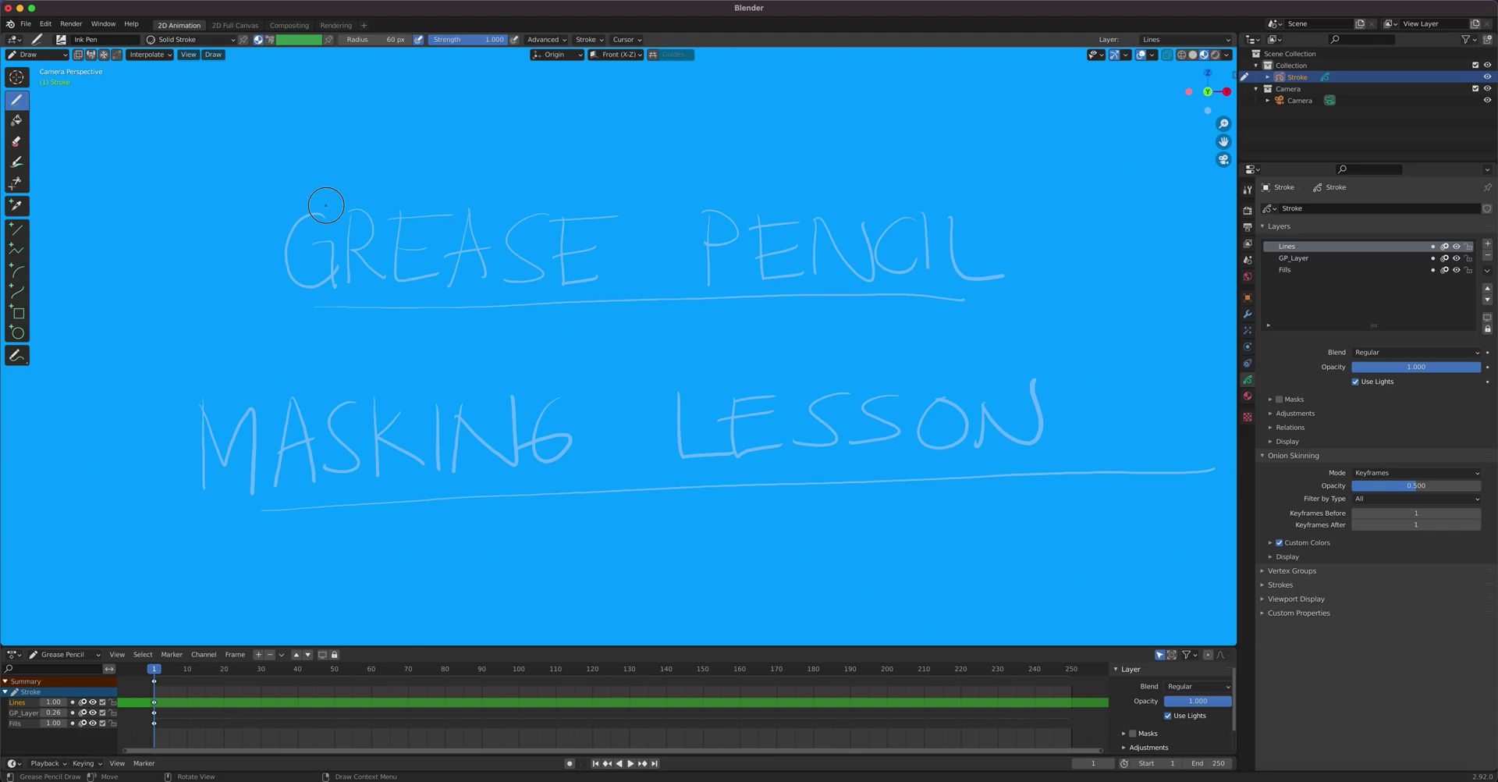
mouse_move(326, 220)
mouse_down()
mouse_move(282, 211)
mouse_move(263, 258)
mouse_move(289, 291)
mouse_move(330, 278)
mouse_move(332, 232)
mouse_move(310, 244)
mouse_up()
key(ctrl+z)
mouse_move(301, 246)
mouse_down()
mouse_move(299, 259)
mouse_move(282, 234)
mouse_move(287, 274)
mouse_move(318, 277)
mouse_move(311, 260)
mouse_move(332, 251)
mouse_move(332, 269)
mouse_up()
Outline block letters R and E directly after the G, undoing misdrawn strokes.
mouse_move(342, 200)
mouse_down()
mouse_move(341, 289)
mouse_move(355, 282)
mouse_up()
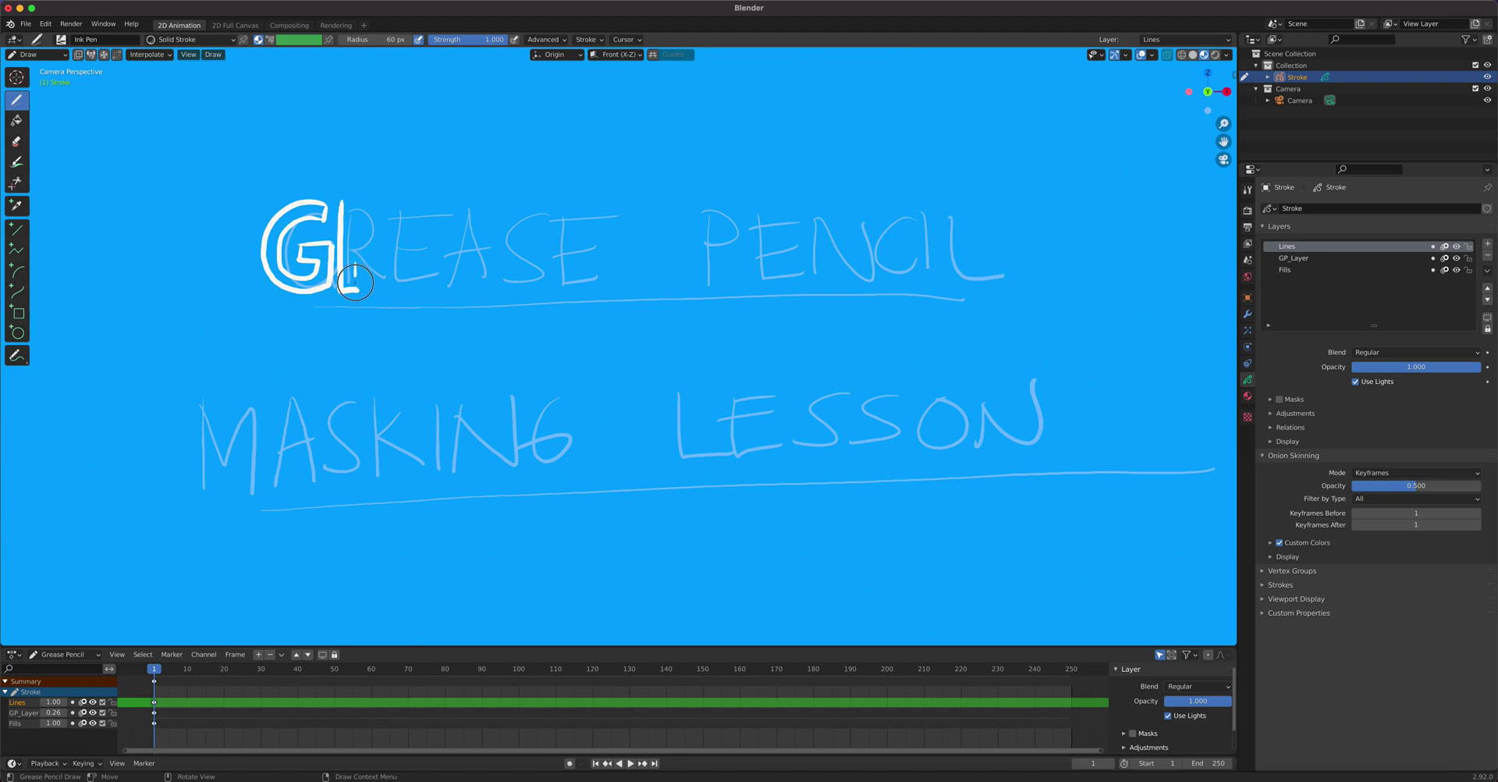
mouse_move(348, 200)
mouse_down()
mouse_move(362, 255)
mouse_move(383, 286)
mouse_move(352, 265)
mouse_move(384, 289)
mouse_move(363, 256)
mouse_move(384, 288)
mouse_up()
key(ctrl+z)
key(ctrl+z)
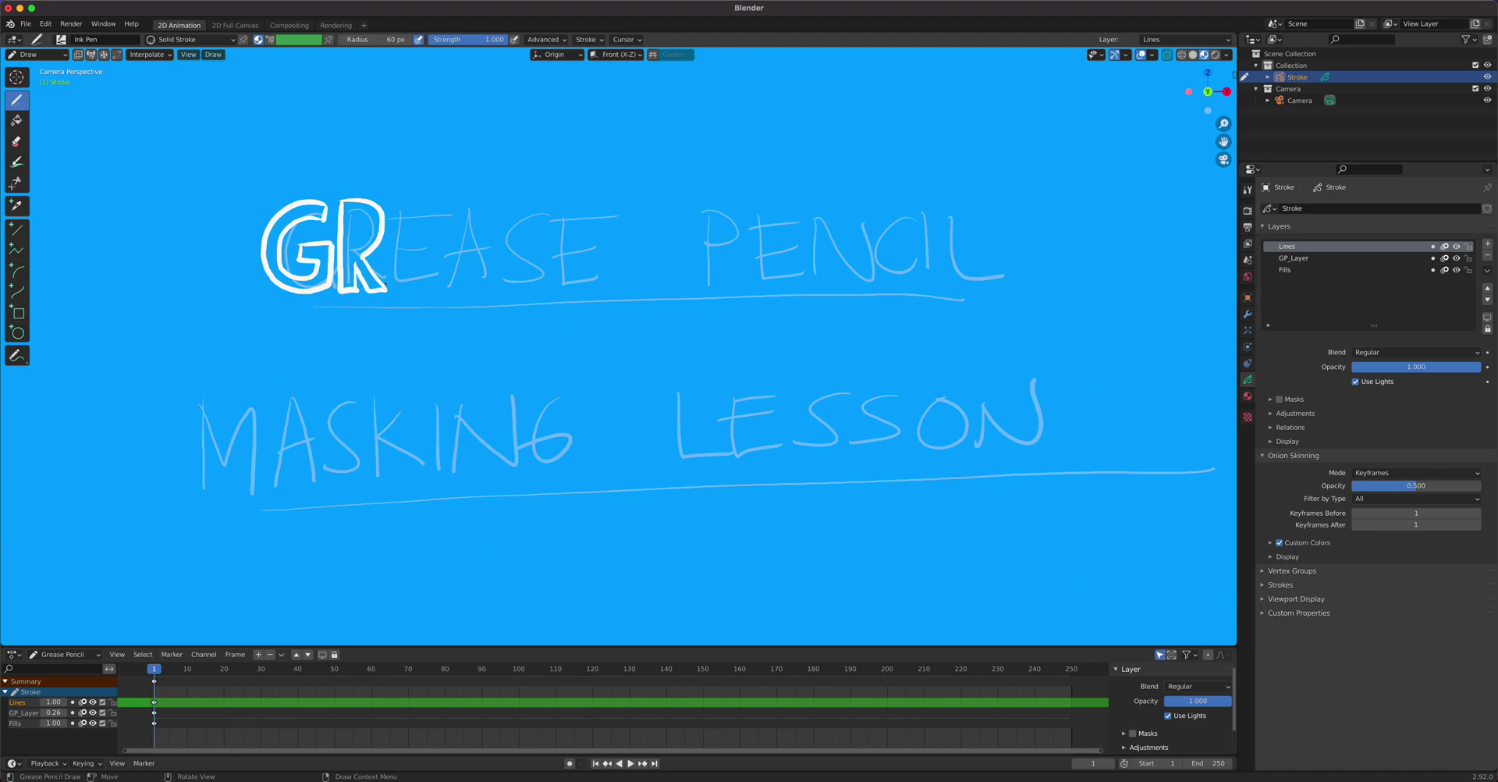
mouse_move(353, 212)
mouse_down()
mouse_move(352, 233)
mouse_move(397, 250)
mouse_move(399, 293)
mouse_up()
drag(435, 201, 442, 212)
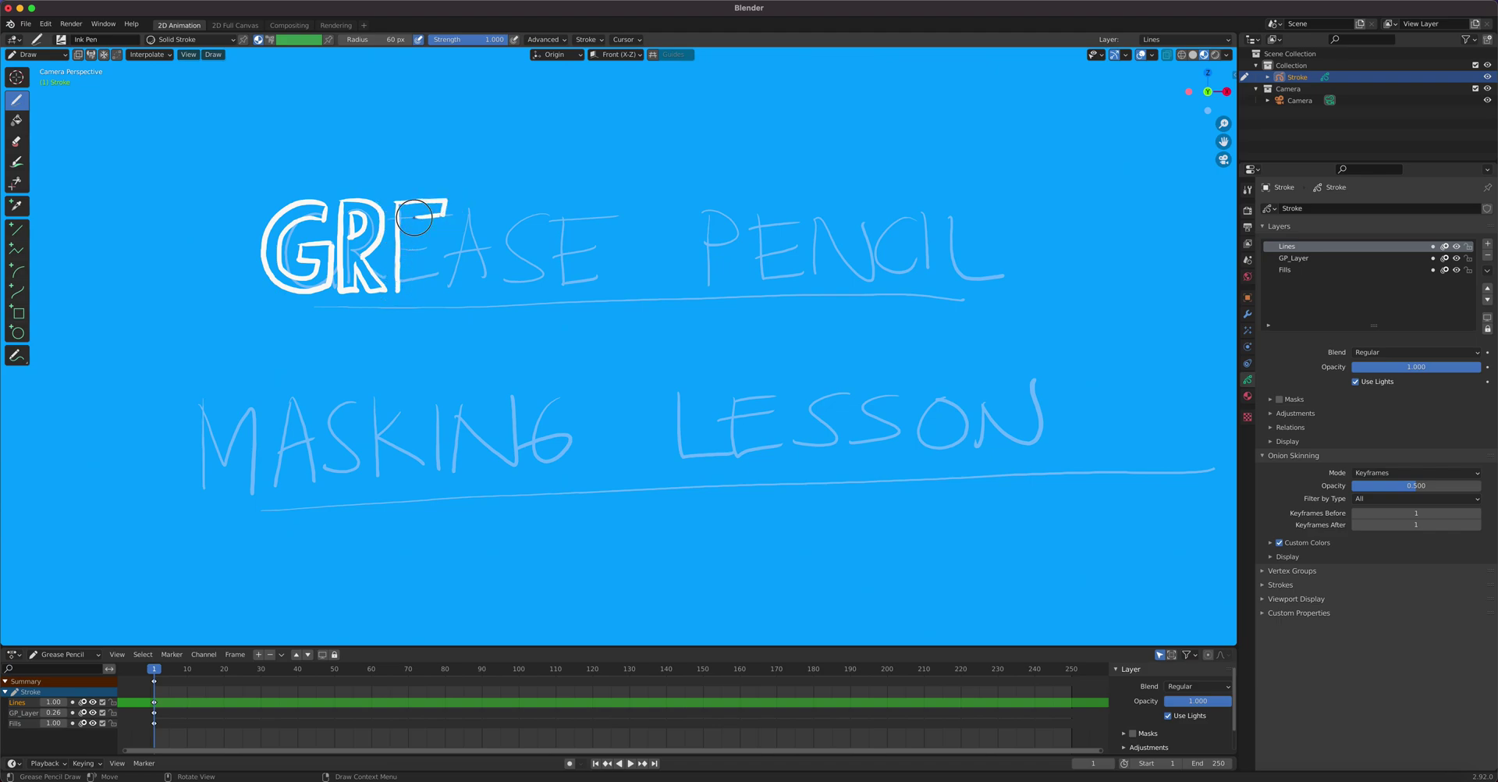
mouse_move(422, 232)
mouse_down()
mouse_move(432, 248)
mouse_move(413, 274)
mouse_move(447, 281)
mouse_move(398, 294)
mouse_up()
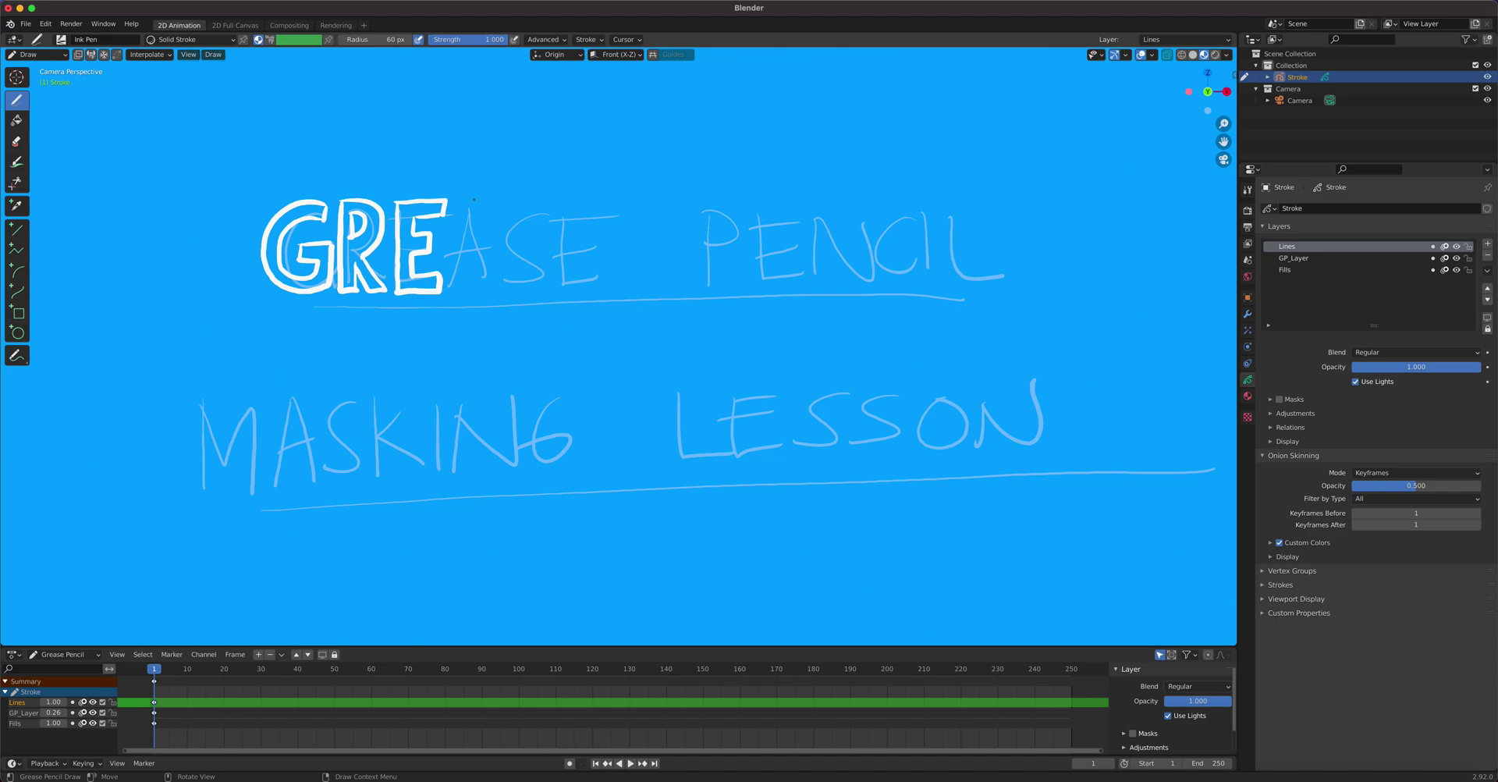
Outline block letters A, S and E to complete the word GREASE, redrawing the misdrawn strokes of the final E.
drag(476, 197, 453, 293)
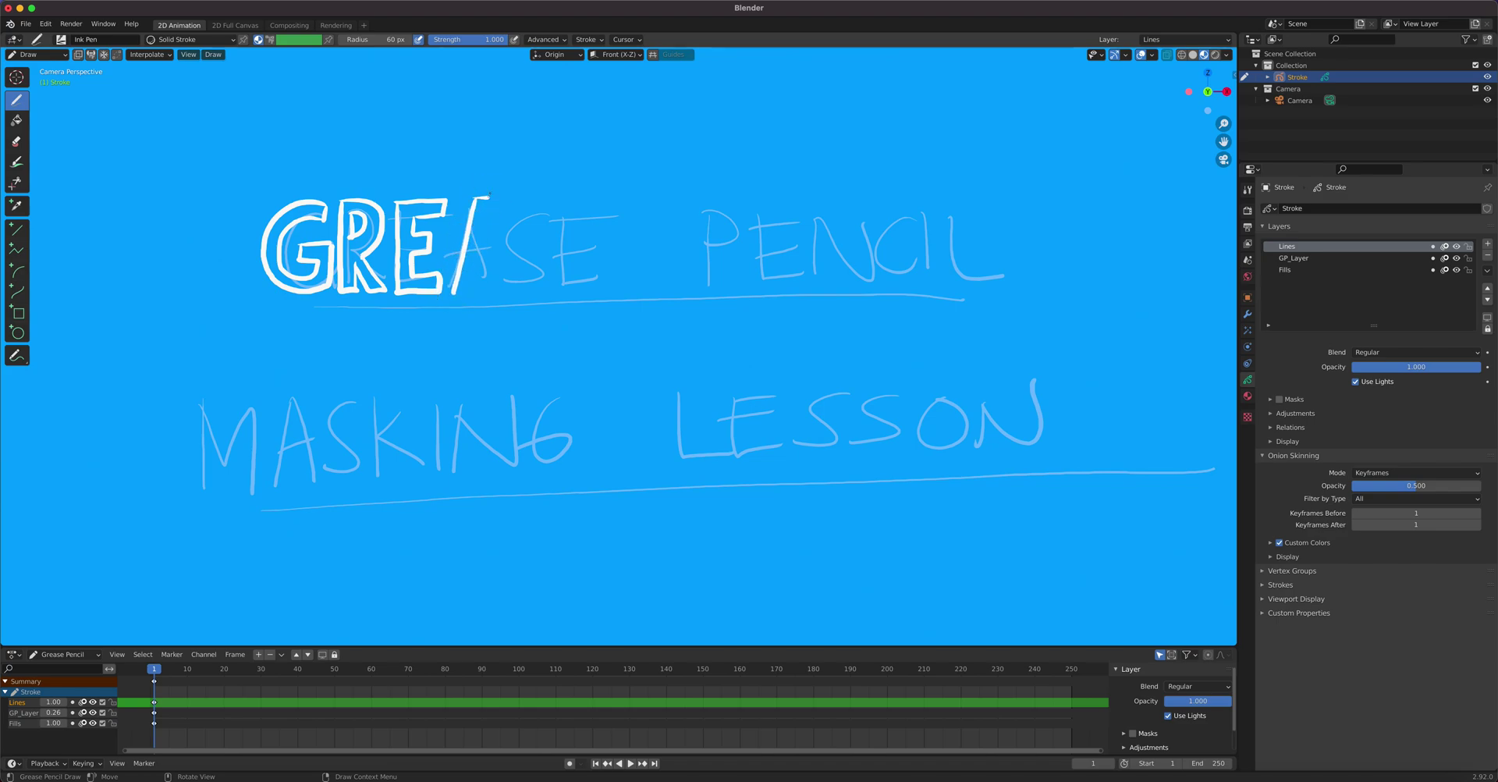
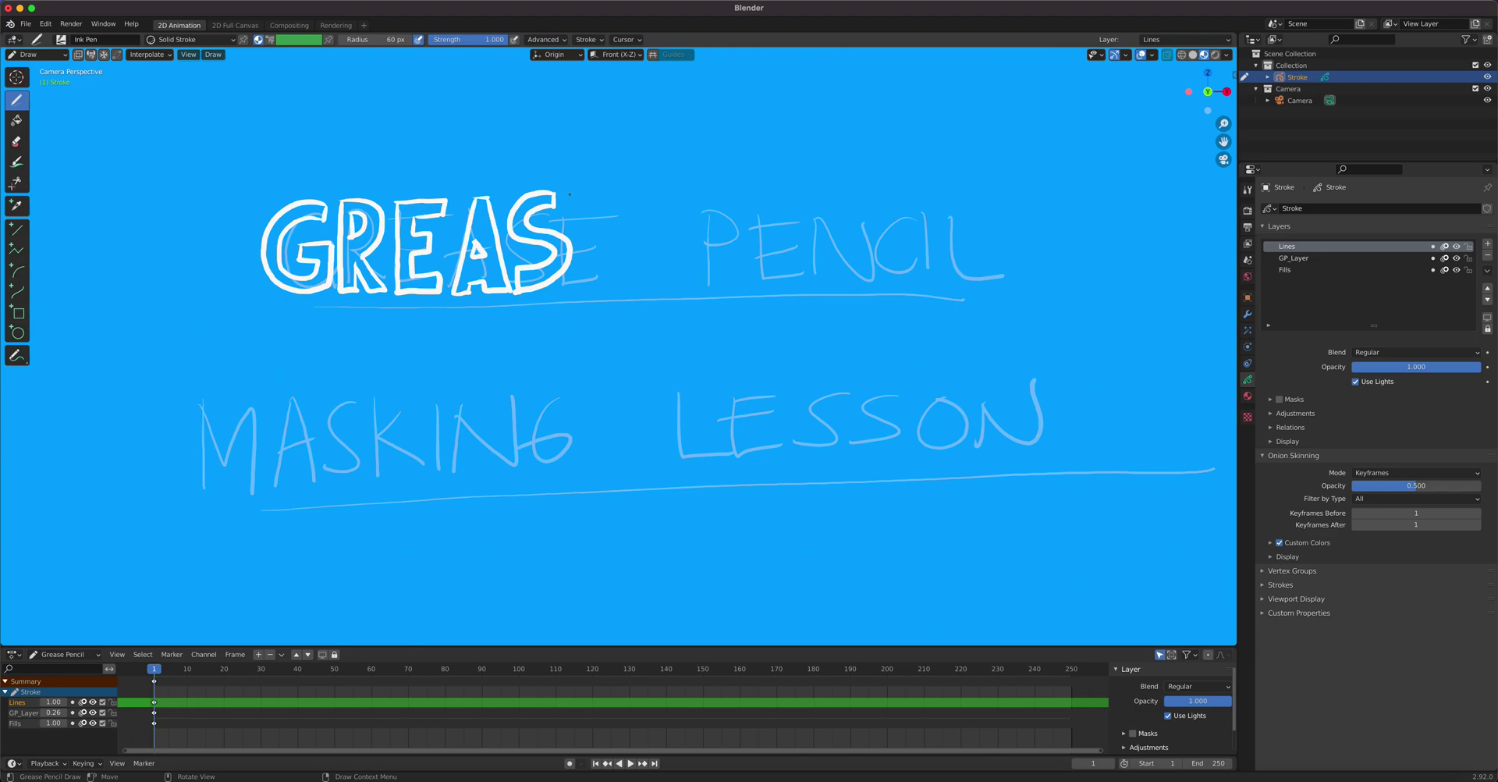
key(ctrl+z)
drag(573, 196, 576, 287)
key(ctrl+z)
drag(576, 195, 578, 292)
mouse_move(579, 196)
mouse_down()
mouse_move(591, 231)
mouse_move(609, 228)
mouse_move(612, 244)
mouse_move(590, 269)
mouse_move(616, 272)
mouse_move(588, 291)
mouse_move(618, 281)
mouse_up()
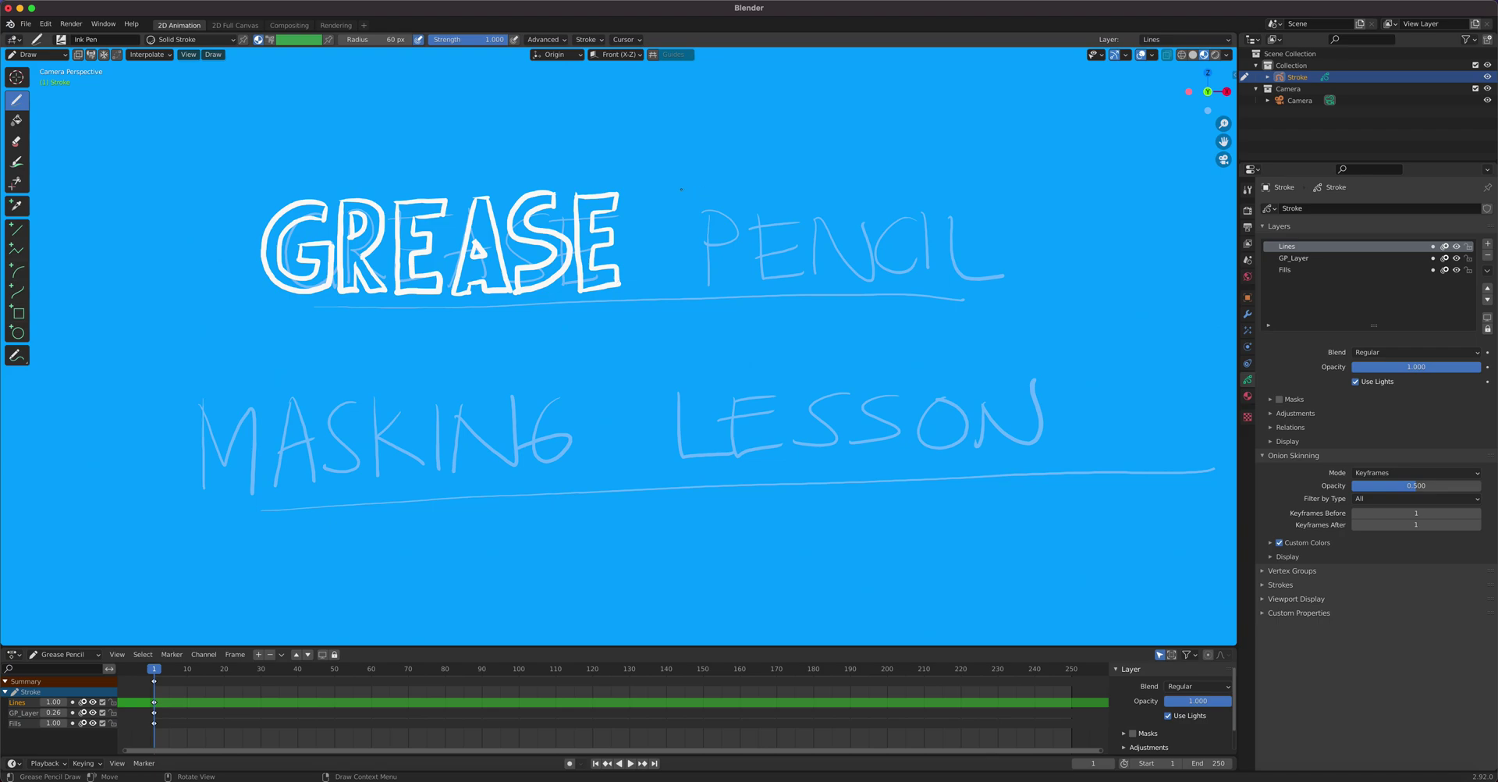
Outline block letters P, E and N to the right of GREASE, starting the word PENCIL.
mouse_move(683, 189)
mouse_down()
mouse_move(686, 285)
mouse_move(706, 284)
mouse_move(701, 253)
mouse_move(700, 285)
mouse_up()
mouse_move(685, 187)
mouse_down()
mouse_move(733, 186)
mouse_move(737, 225)
mouse_move(700, 253)
mouse_move(705, 196)
mouse_move(719, 207)
mouse_move(705, 231)
mouse_up()
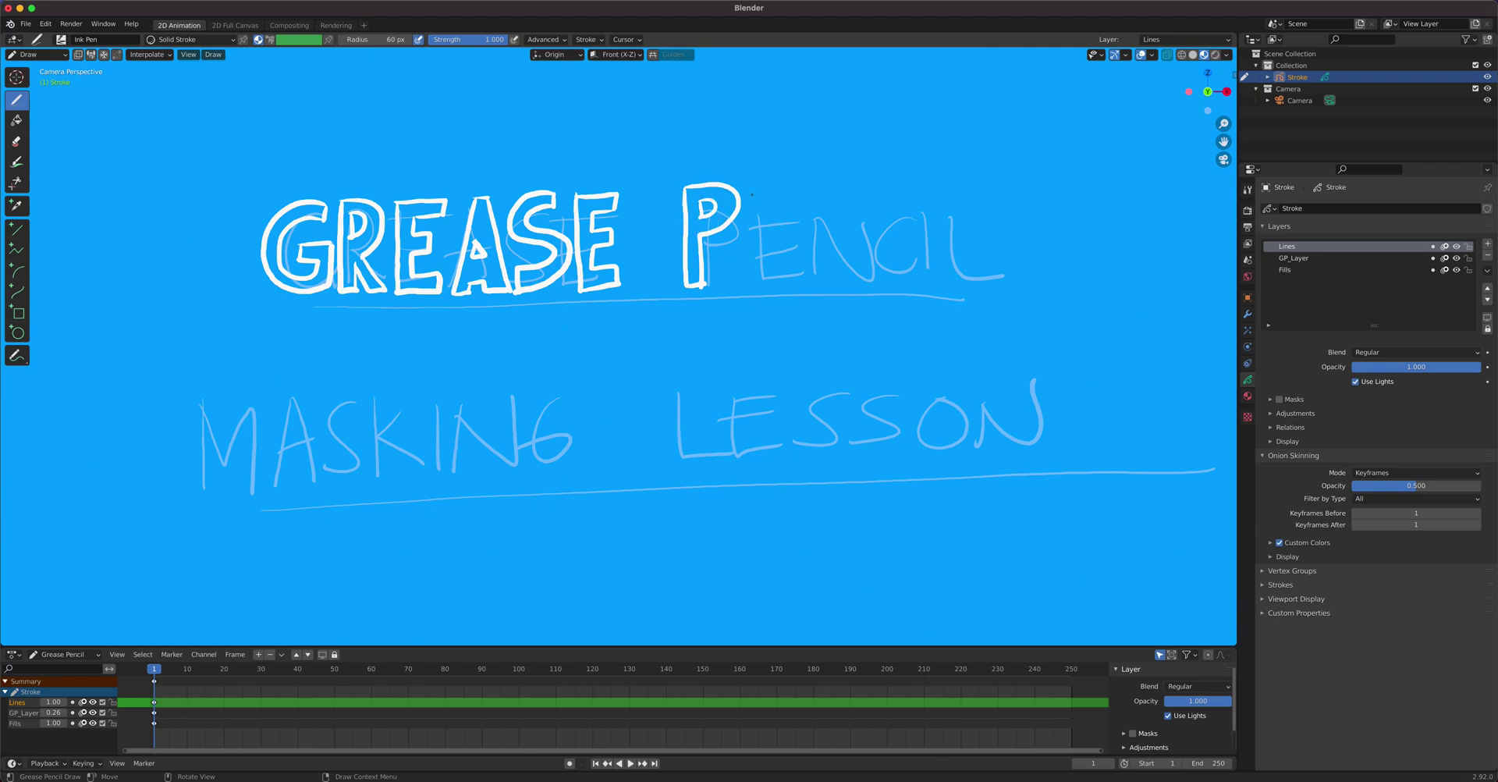
mouse_move(751, 186)
mouse_down()
mouse_move(747, 284)
mouse_move(789, 281)
mouse_up()
mouse_move(758, 190)
mouse_down()
mouse_move(791, 183)
mouse_move(765, 213)
mouse_move(780, 243)
mouse_move(763, 259)
mouse_move(786, 263)
mouse_move(787, 281)
mouse_up()
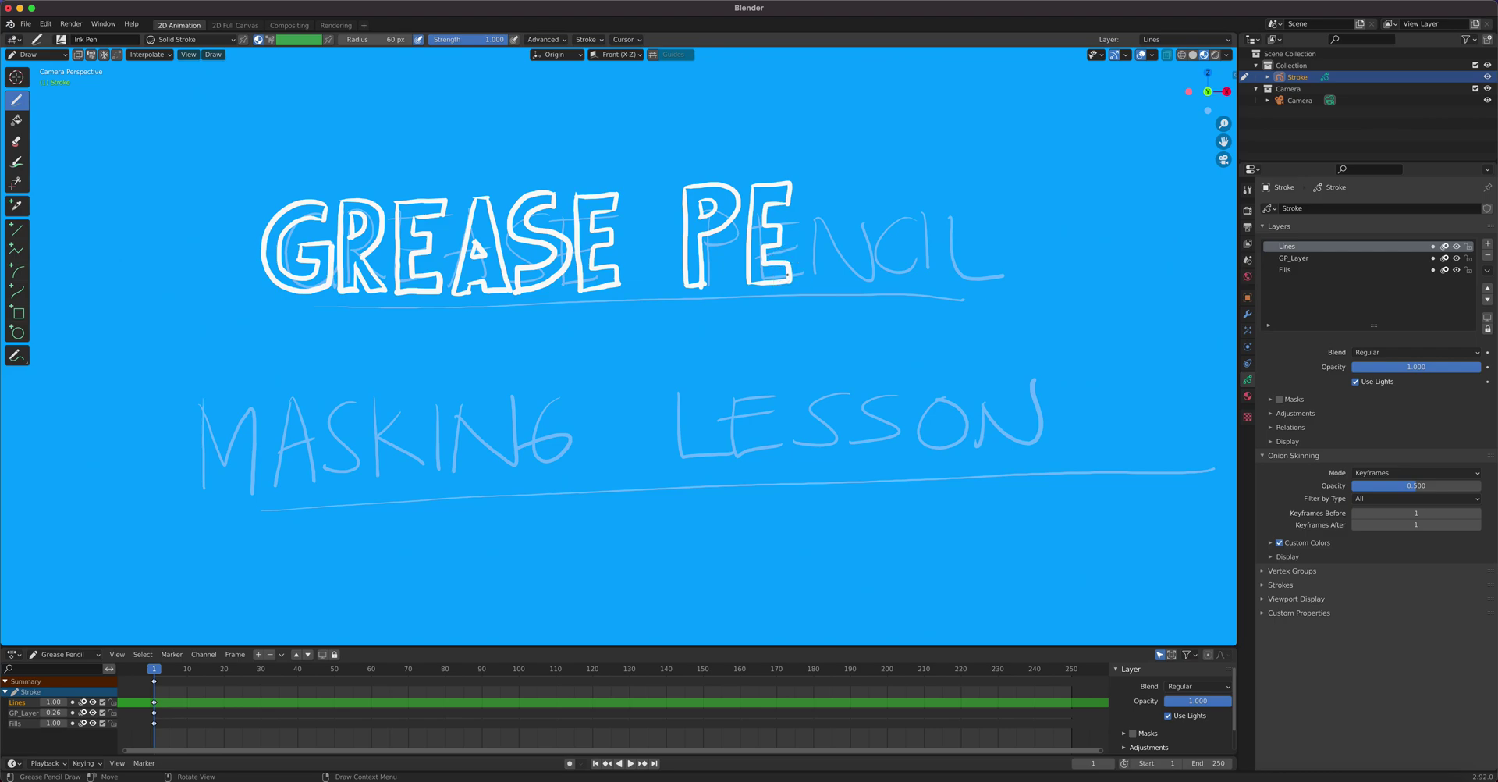
mouse_move(799, 184)
mouse_down()
mouse_move(796, 282)
mouse_move(816, 284)
mouse_up()
drag(815, 200, 815, 284)
mouse_move(819, 191)
mouse_down()
mouse_move(842, 289)
mouse_move(841, 181)
mouse_move(860, 180)
mouse_move(861, 277)
mouse_up()
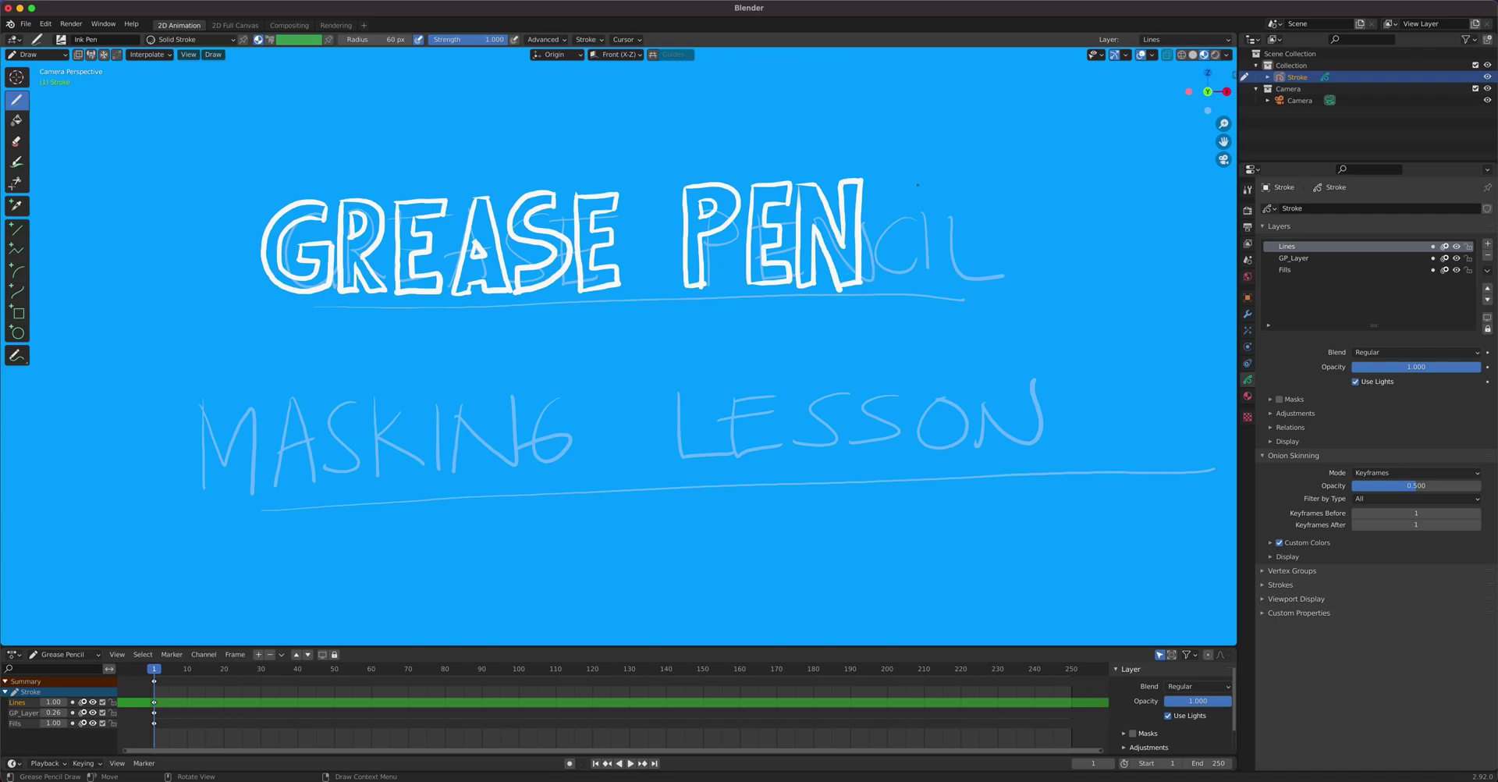
Outline block letters C, I and L after PEN to complete the word PENCIL.
mouse_move(923, 185)
mouse_down()
mouse_move(886, 185)
mouse_move(871, 212)
mouse_move(879, 270)
mouse_move(926, 273)
mouse_up()
mouse_move(922, 183)
mouse_down()
mouse_move(925, 212)
mouse_move(885, 199)
mouse_move(867, 246)
mouse_move(924, 273)
mouse_up()
mouse_move(931, 182)
mouse_down()
mouse_move(934, 261)
mouse_move(949, 181)
mouse_move(952, 250)
mouse_move(952, 285)
mouse_move(936, 287)
mouse_up()
mouse_move(964, 184)
mouse_down()
mouse_move(961, 275)
mouse_move(981, 181)
mouse_move(976, 270)
mouse_move(1011, 268)
mouse_move(1017, 284)
mouse_move(976, 287)
mouse_up()
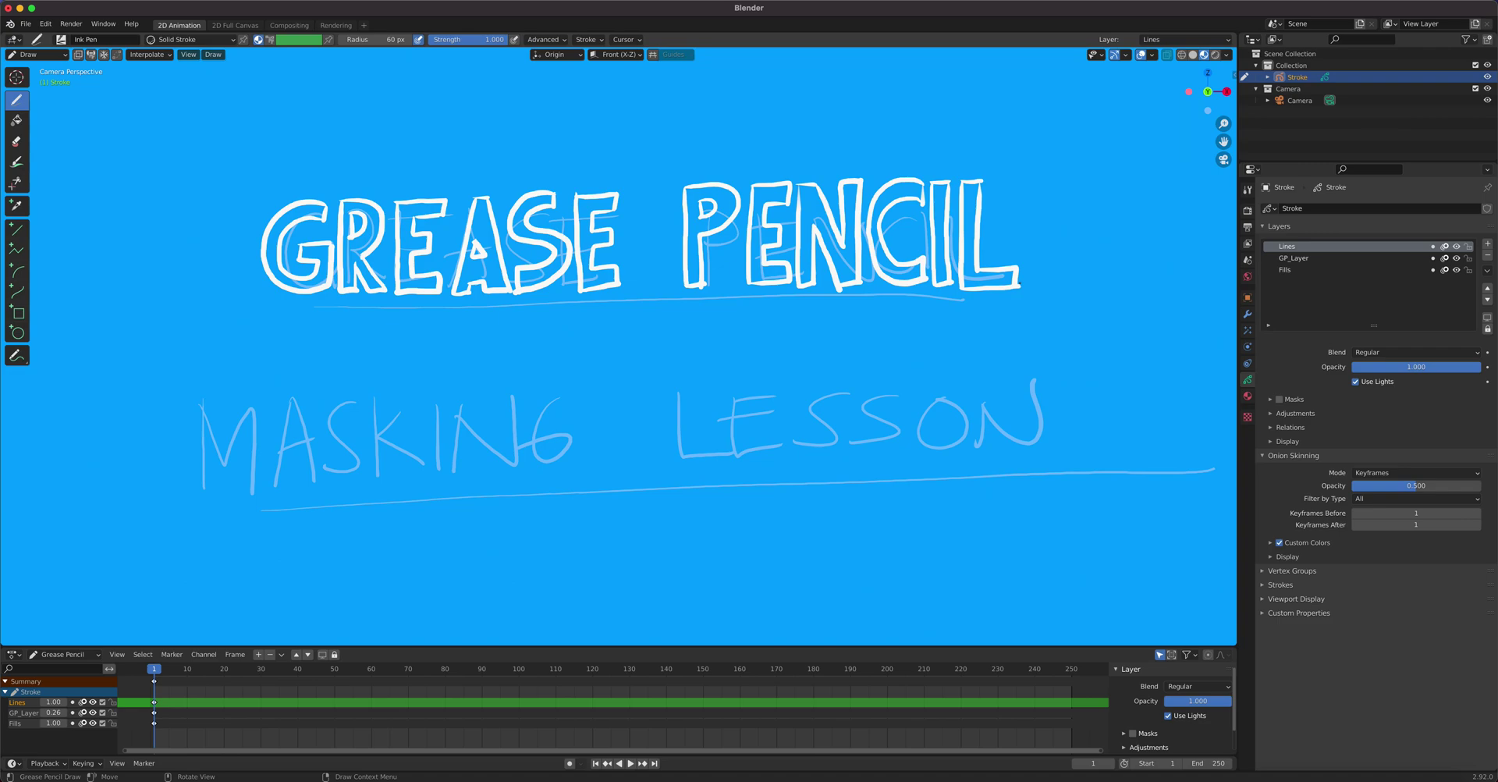
In Edit Mode, select the strokes of the word PENCIL and scale them down slightly to about 0.96.
click(39, 55)
click(45, 79)
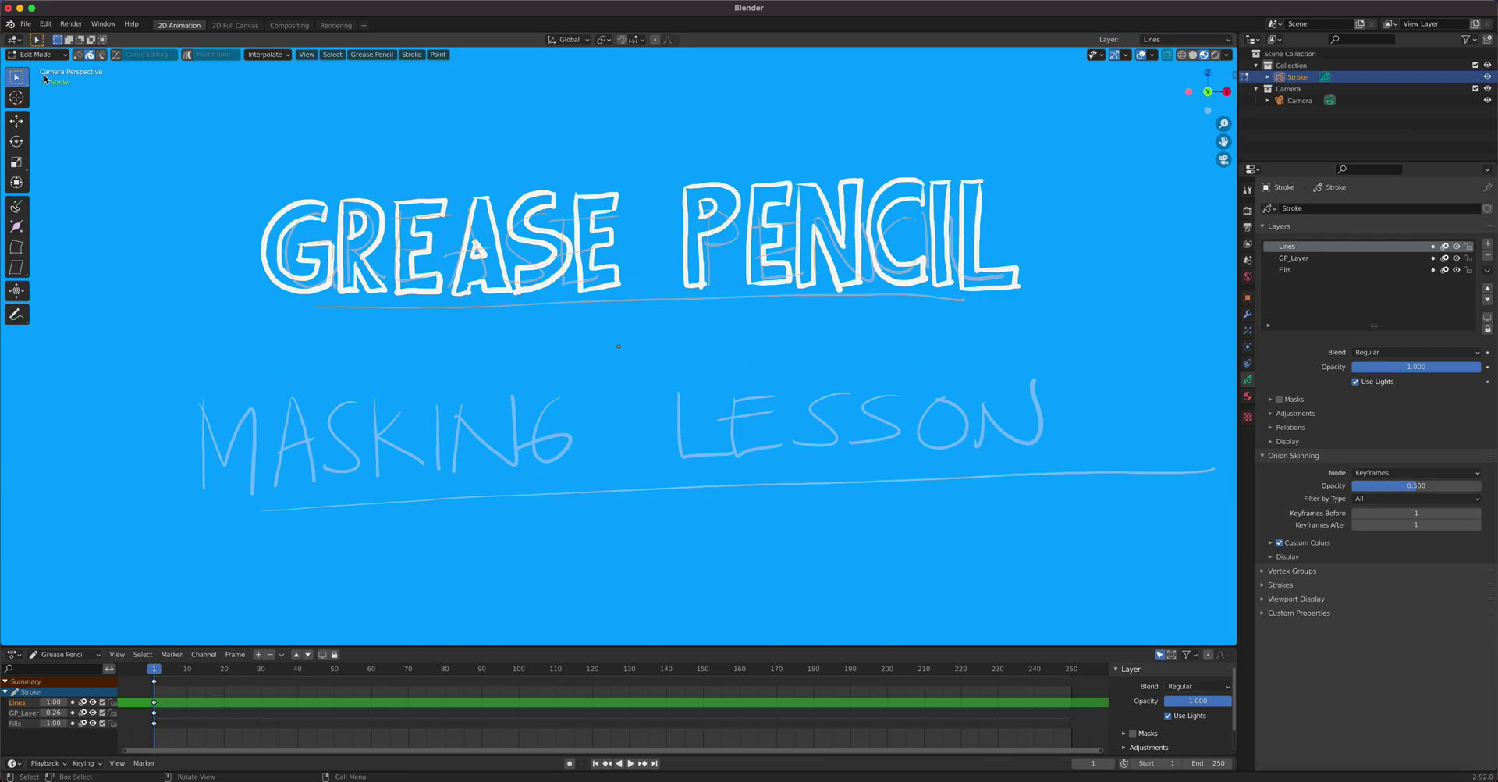
mouse_move(655, 143)
mouse_down()
mouse_move(1065, 379)
mouse_move(1059, 362)
mouse_up()
key(s)
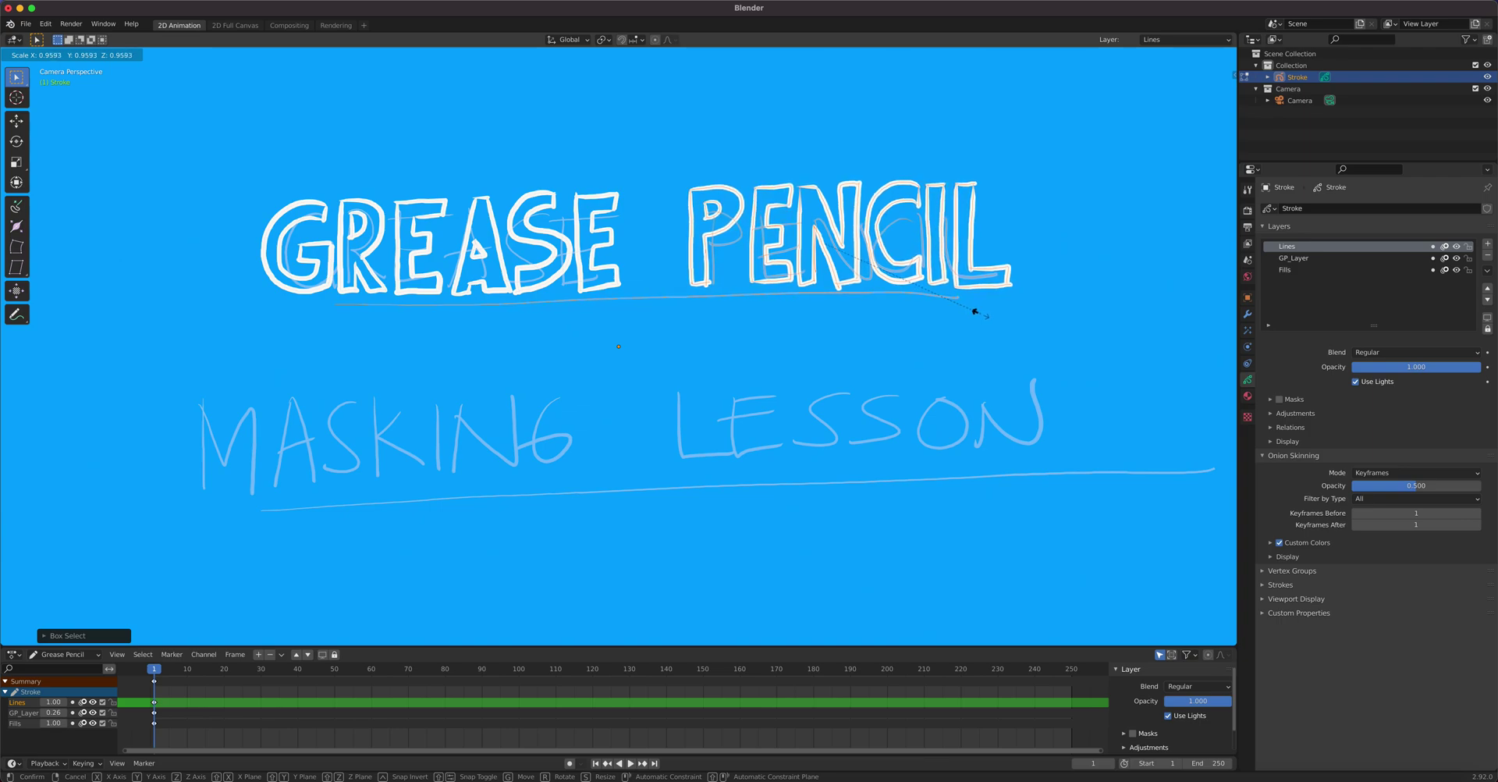
click(980, 317)
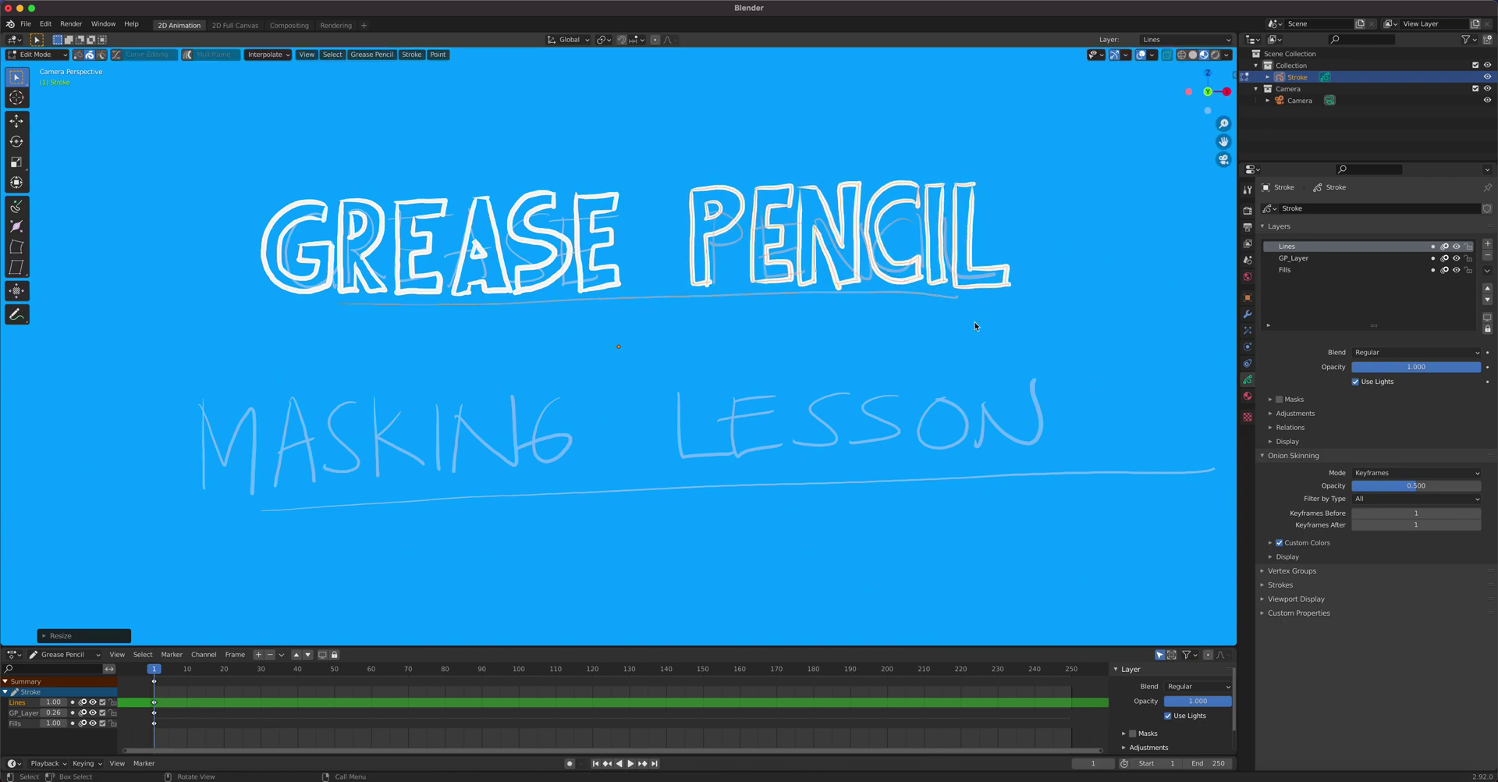
Return to Draw mode and outline block letters M, A and S over the start of the faint MASKING guide.
click(37, 54)
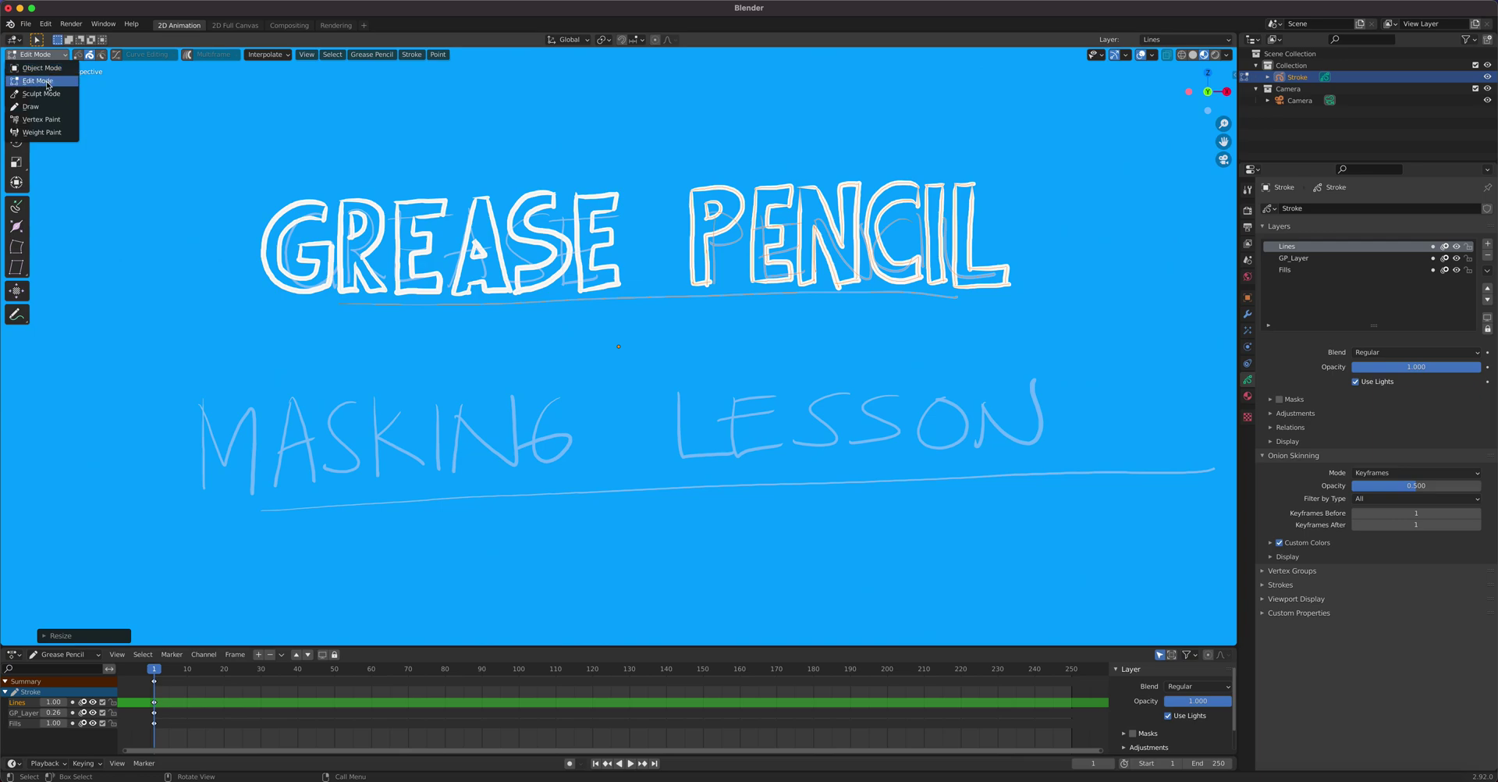
click(39, 109)
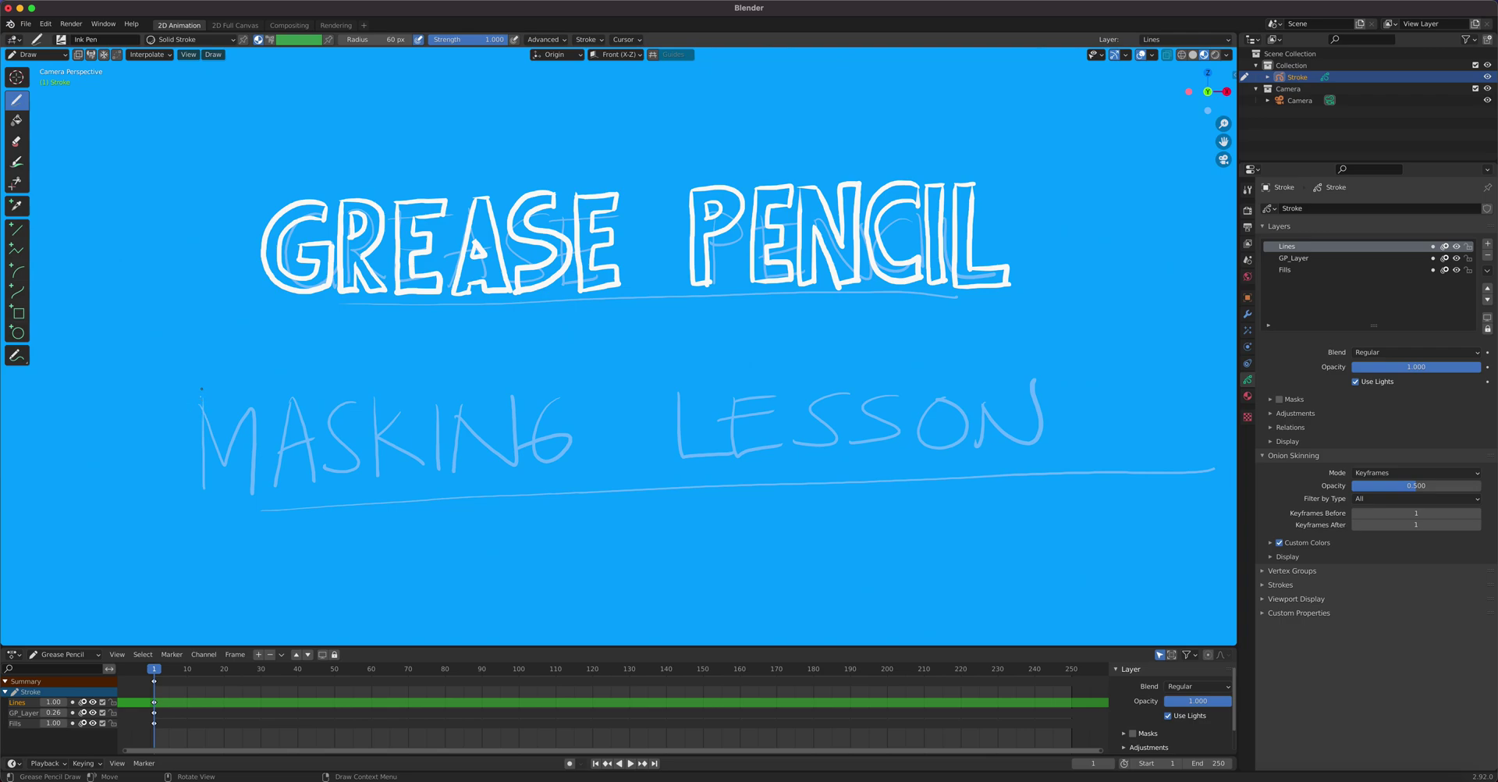
mouse_move(202, 388)
mouse_down()
mouse_move(201, 485)
mouse_move(226, 485)
mouse_up()
mouse_move(203, 395)
mouse_down()
mouse_move(226, 484)
mouse_move(220, 441)
mouse_move(245, 481)
mouse_move(267, 439)
mouse_move(292, 485)
mouse_up()
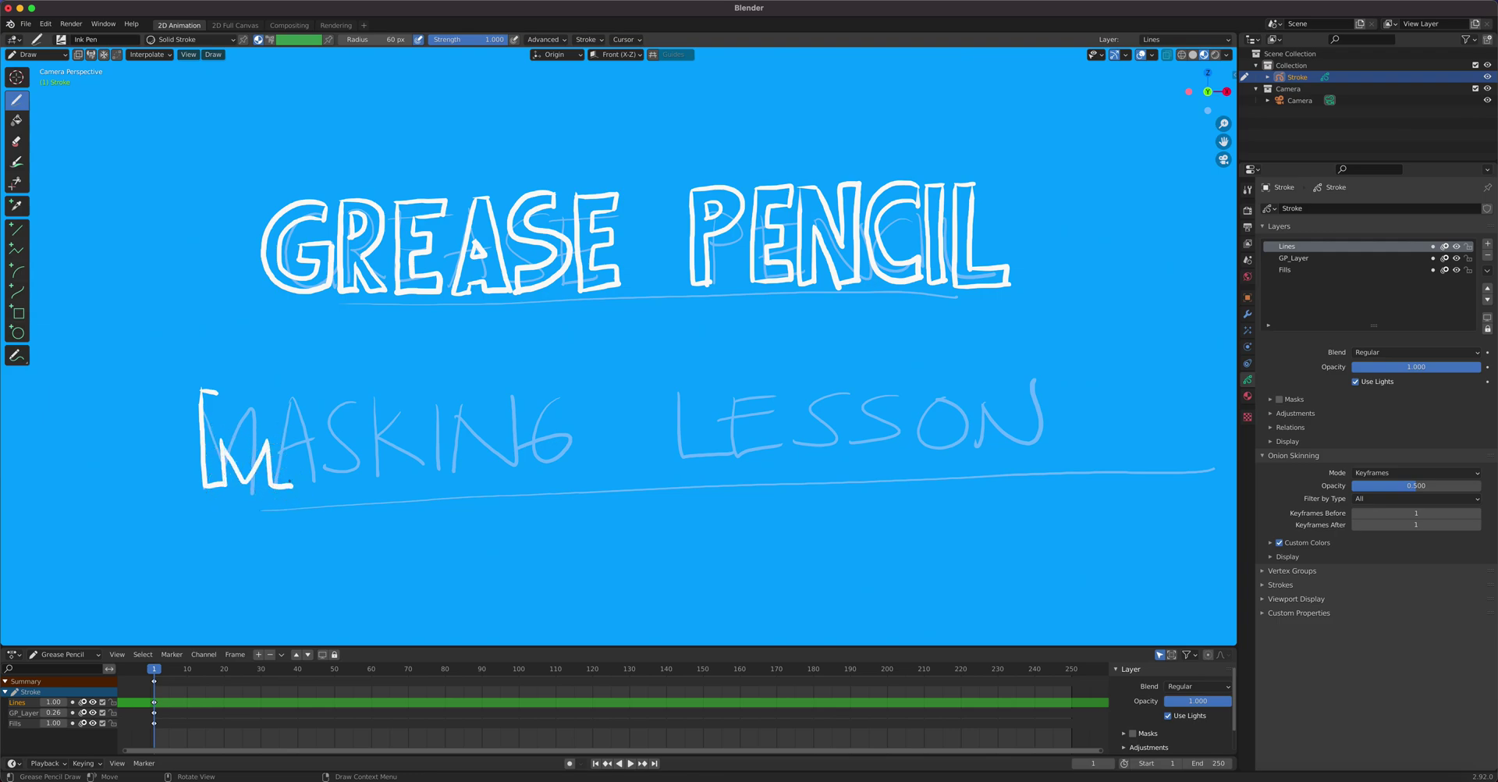
mouse_move(216, 393)
mouse_down()
mouse_move(241, 442)
mouse_move(264, 388)
mouse_move(285, 386)
mouse_move(290, 485)
mouse_up()
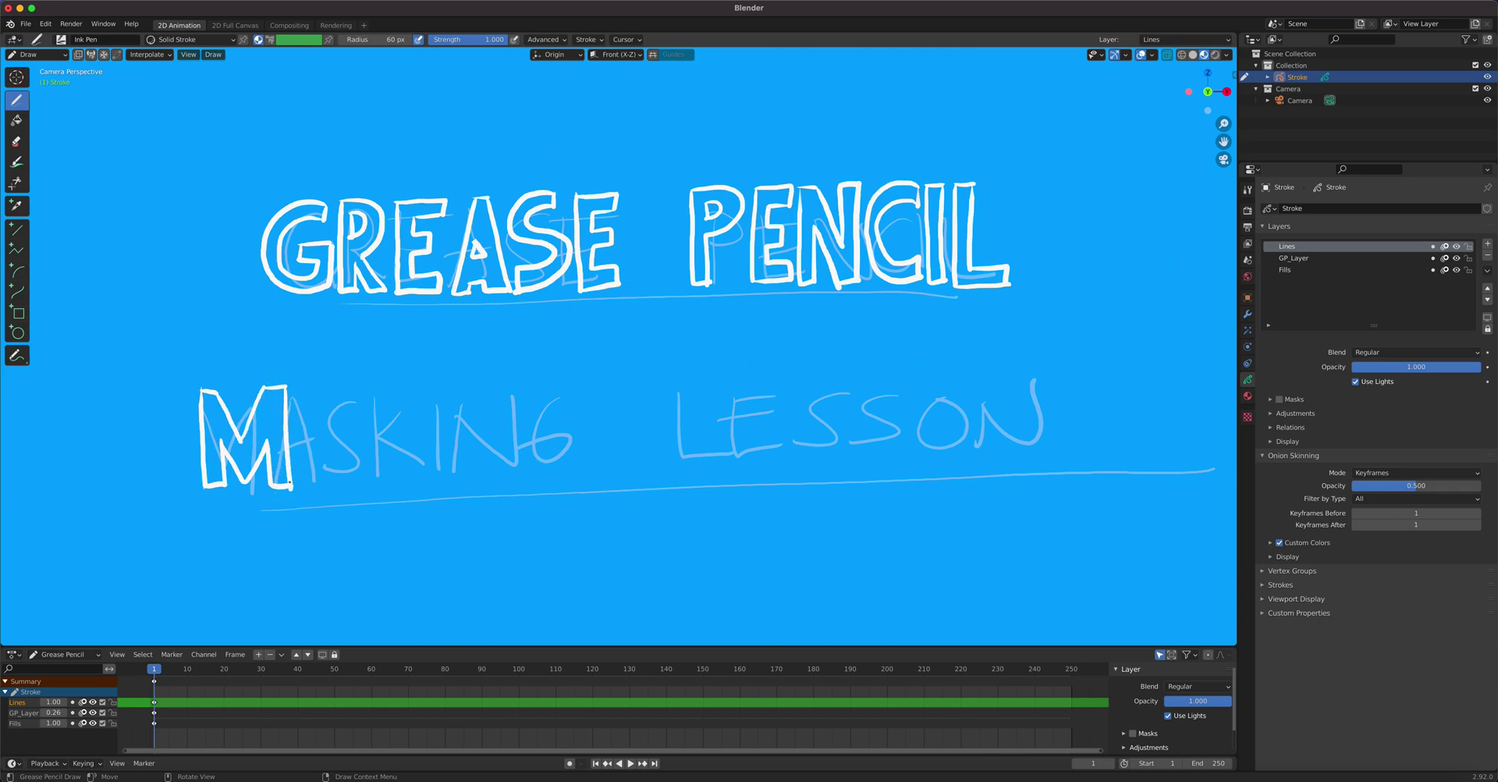
mouse_move(332, 386)
mouse_down()
mouse_move(305, 490)
mouse_move(319, 490)
mouse_up()
mouse_move(331, 387)
mouse_down()
mouse_move(364, 479)
mouse_move(320, 492)
mouse_move(320, 475)
mouse_move(364, 483)
mouse_move(330, 438)
mouse_up()
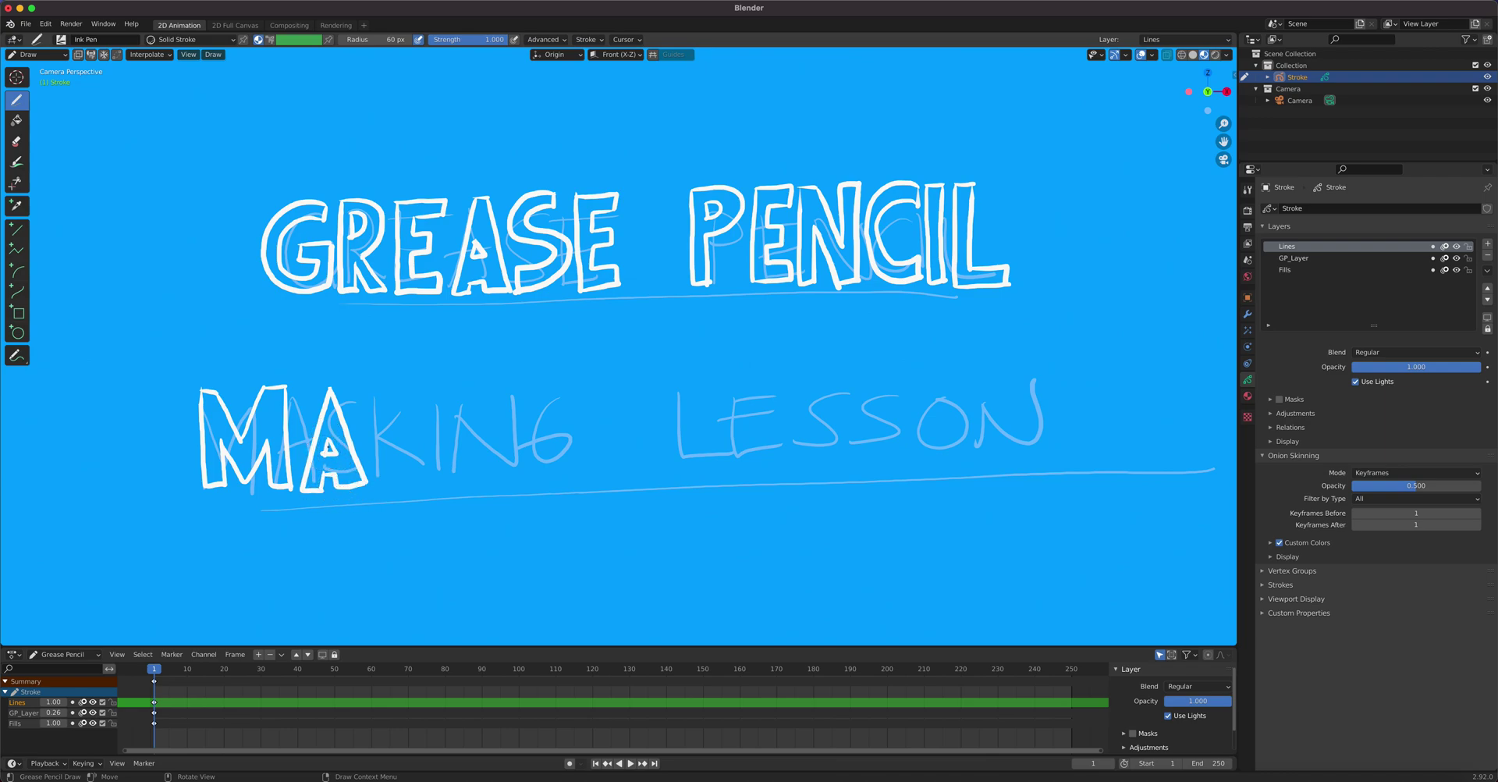
mouse_move(411, 380)
mouse_down()
mouse_move(376, 386)
mouse_move(363, 414)
mouse_move(405, 430)
mouse_move(400, 449)
mouse_move(375, 484)
mouse_up()
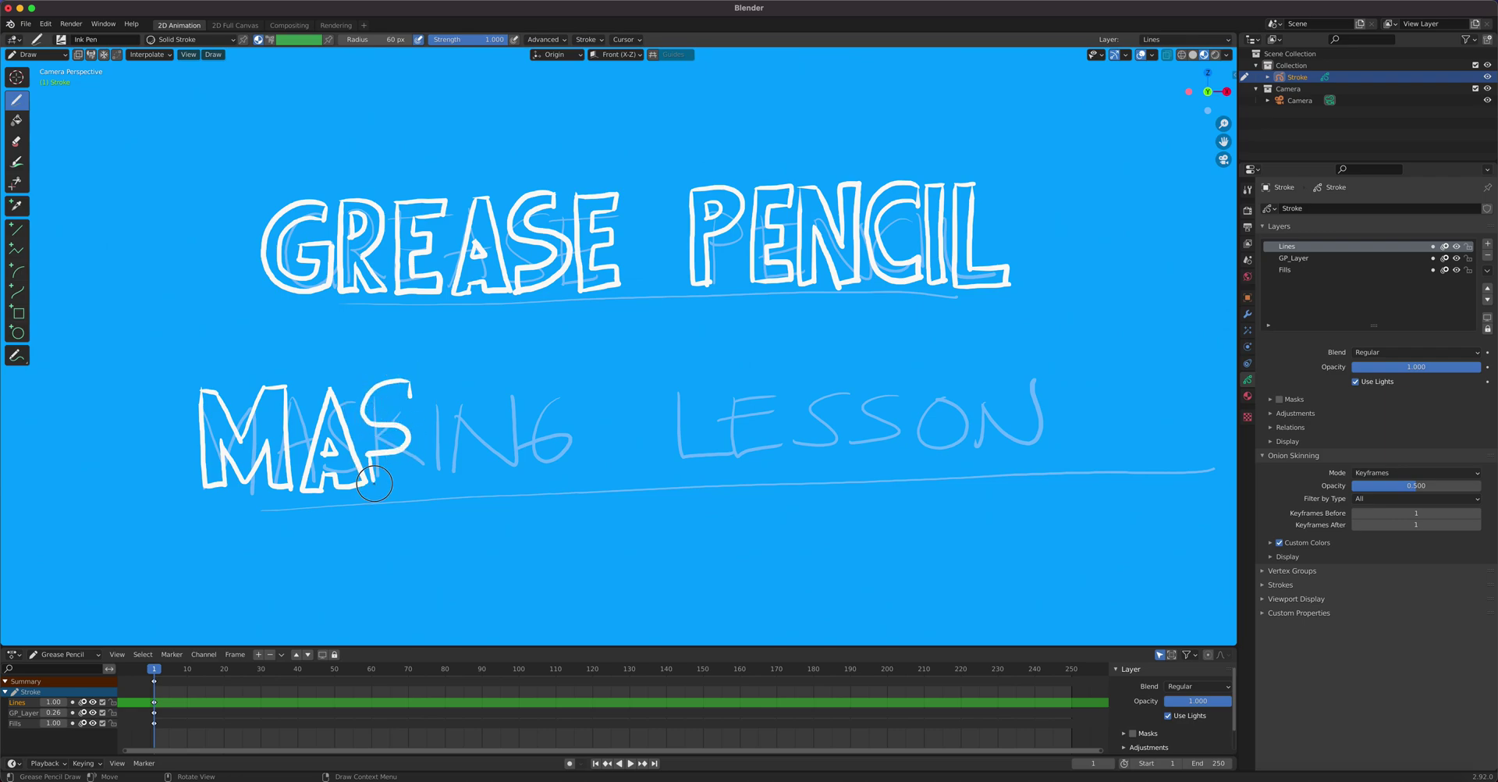
mouse_move(407, 396)
mouse_down()
mouse_move(376, 409)
mouse_move(425, 437)
mouse_move(410, 480)
mouse_move(367, 485)
mouse_up()
Outline block letters K and I after MAS, redrawing the misdrawn first stroke of the K.
drag(431, 379, 435, 485)
key(ctrl+z)
drag(438, 380, 438, 488)
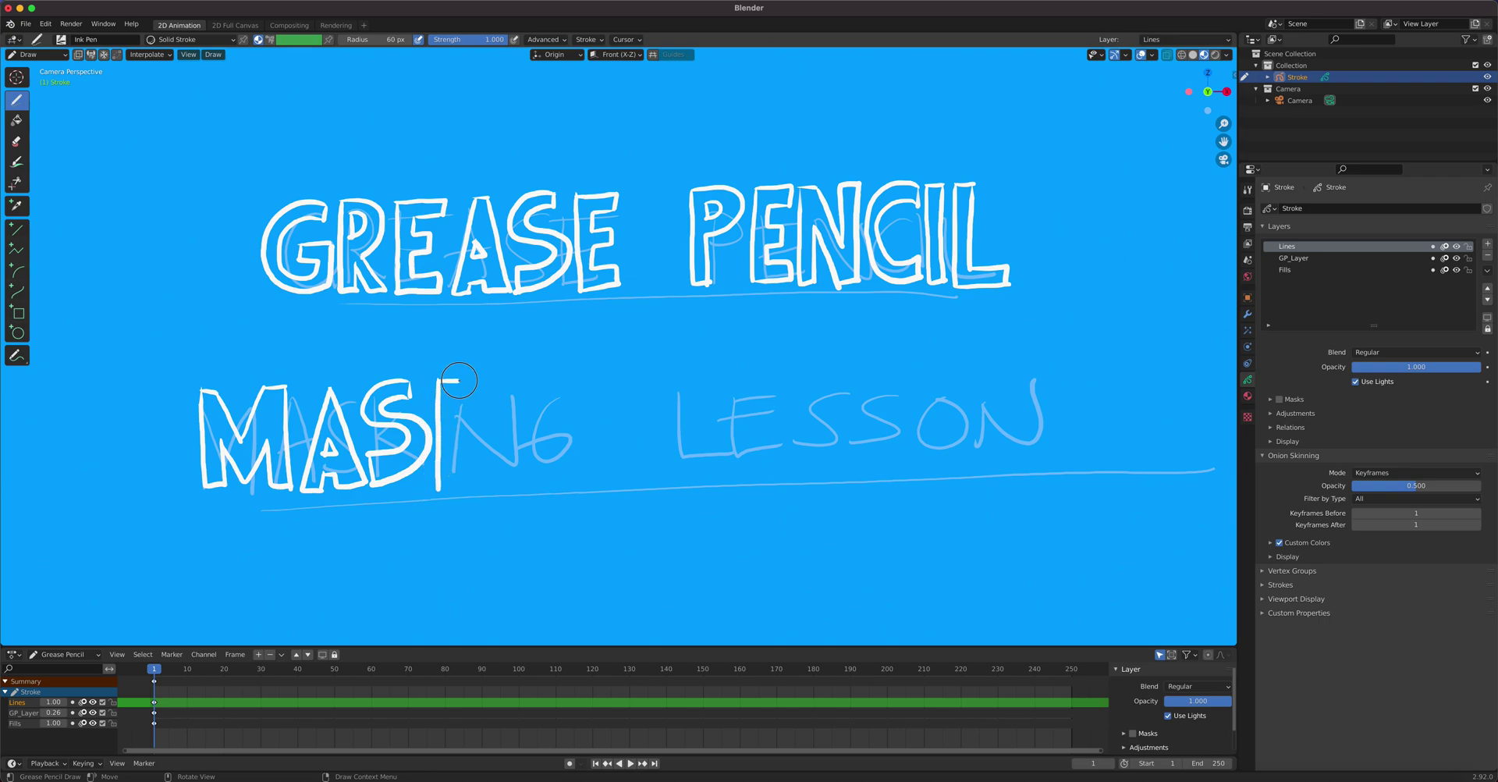
mouse_move(457, 421)
mouse_down()
mouse_move(469, 390)
mouse_move(500, 379)
mouse_up()
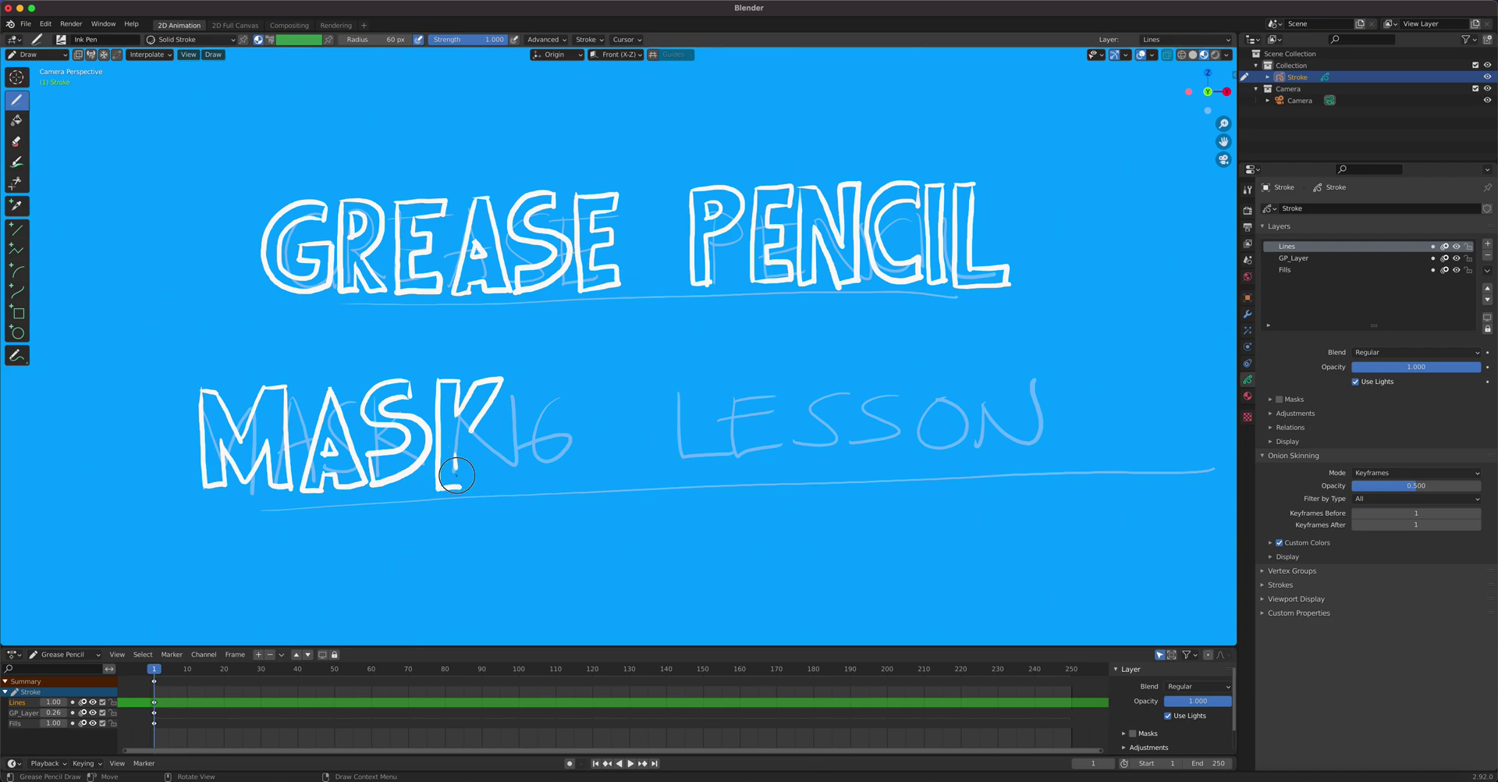
drag(455, 458, 505, 485)
drag(511, 382, 514, 477)
drag(531, 381, 532, 481)
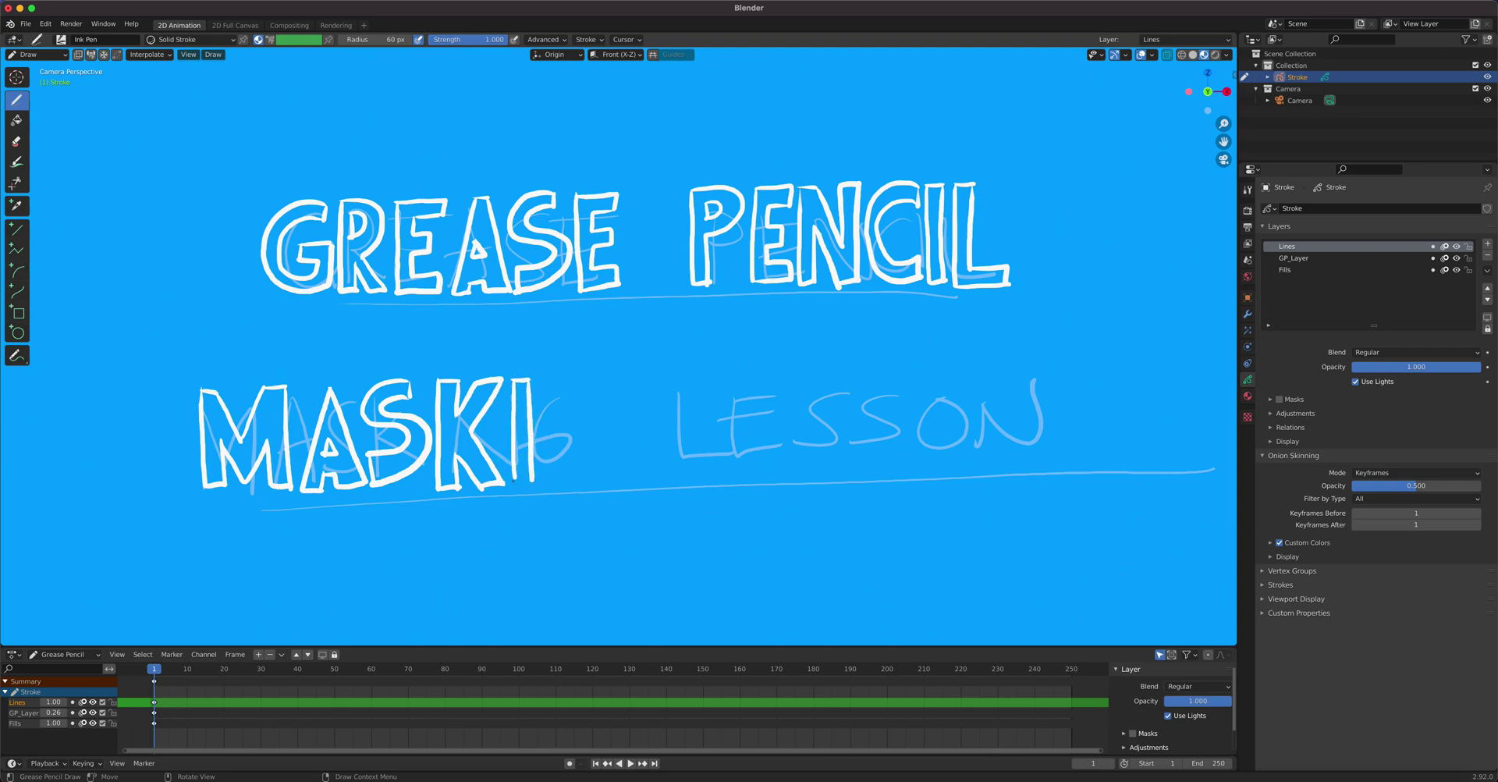
Outline block letters N and G to complete the word MASKING, undoing and redrawing misdrawn strokes.
drag(545, 380, 547, 479)
mouse_move(547, 377)
mouse_down()
mouse_move(569, 377)
mouse_move(593, 439)
mouse_up()
mouse_move(593, 381)
mouse_down()
mouse_move(594, 445)
mouse_move(563, 484)
mouse_move(563, 452)
mouse_move(565, 489)
mouse_up()
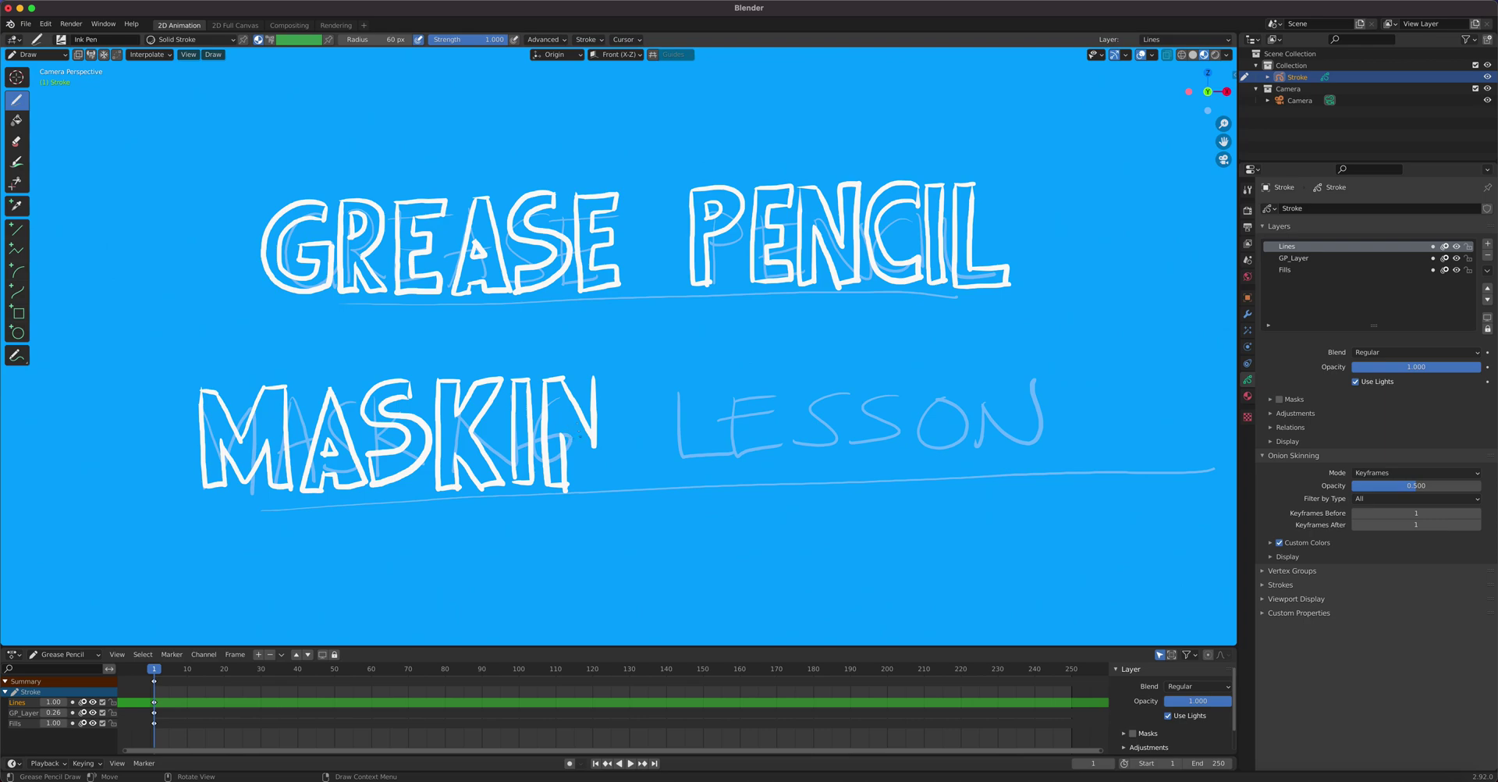
key(ctrl+z)
drag(565, 435, 571, 487)
mouse_move(564, 439)
mouse_down()
mouse_move(596, 489)
mouse_move(613, 469)
mouse_up()
mouse_move(591, 380)
mouse_down()
mouse_move(608, 392)
mouse_move(612, 482)
mouse_up()
mouse_move(674, 378)
mouse_down()
mouse_move(616, 441)
mouse_move(655, 474)
mouse_move(687, 463)
mouse_up()
mouse_move(676, 382)
mouse_down()
mouse_move(641, 396)
mouse_move(635, 449)
mouse_move(674, 451)
mouse_move(686, 427)
mouse_up()
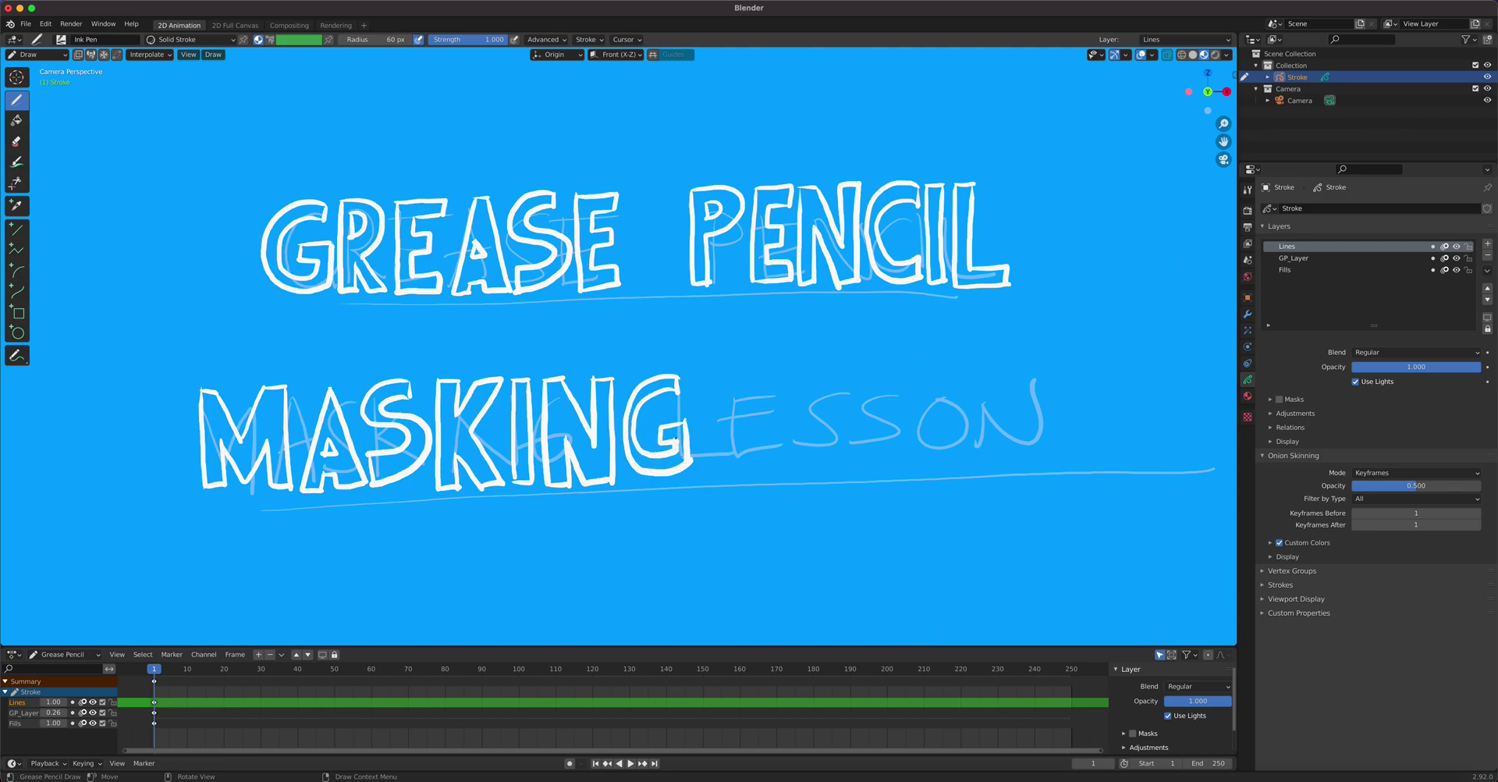
key(ctrl+z)
mouse_move(674, 395)
mouse_down()
mouse_move(660, 381)
mouse_move(636, 394)
mouse_move(628, 437)
mouse_move(650, 408)
mouse_move(649, 452)
mouse_move(677, 439)
mouse_up()
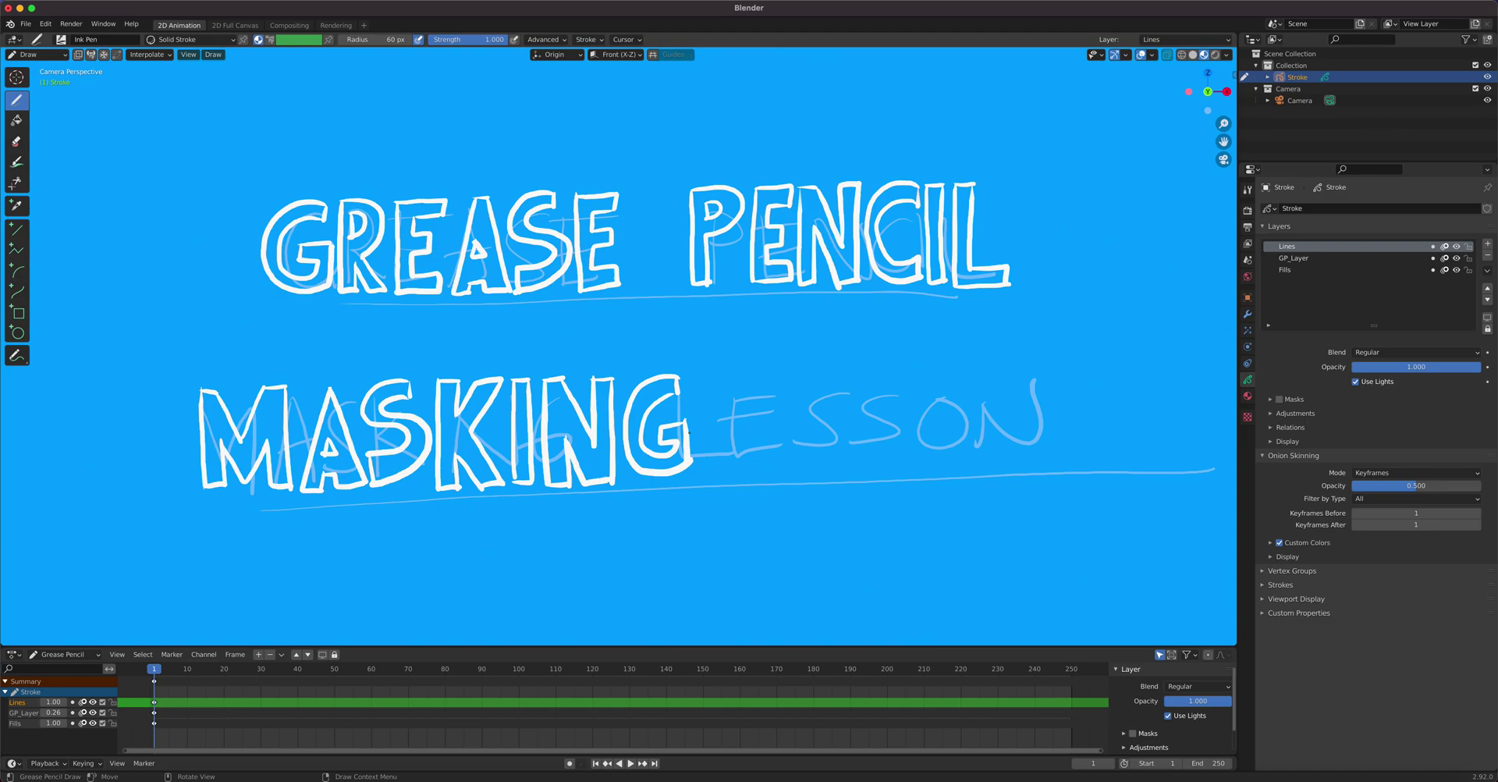
In Edit Mode, select the strokes of the word MASKING and move them slightly to the left.
click(37, 55)
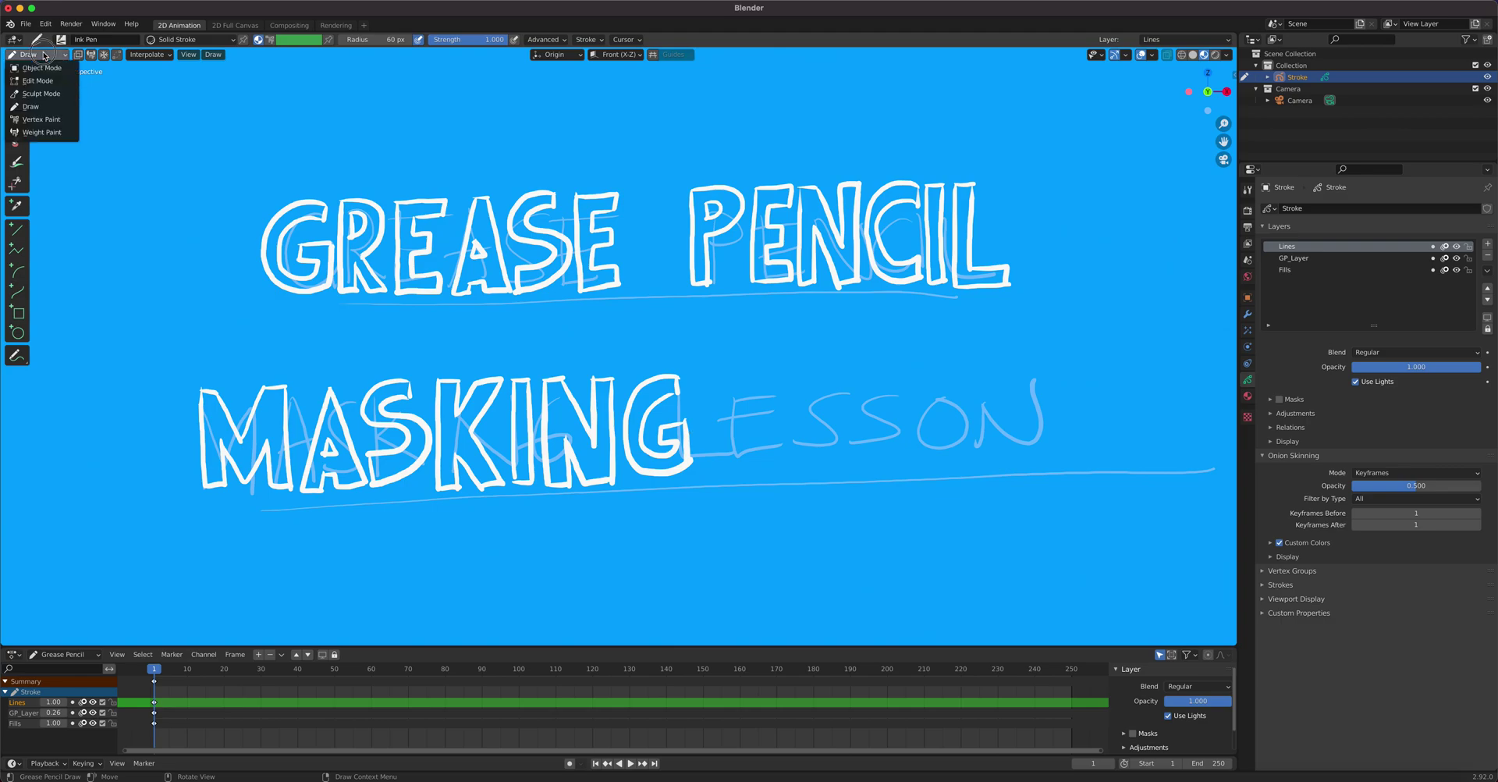
click(46, 86)
drag(149, 326, 731, 560)
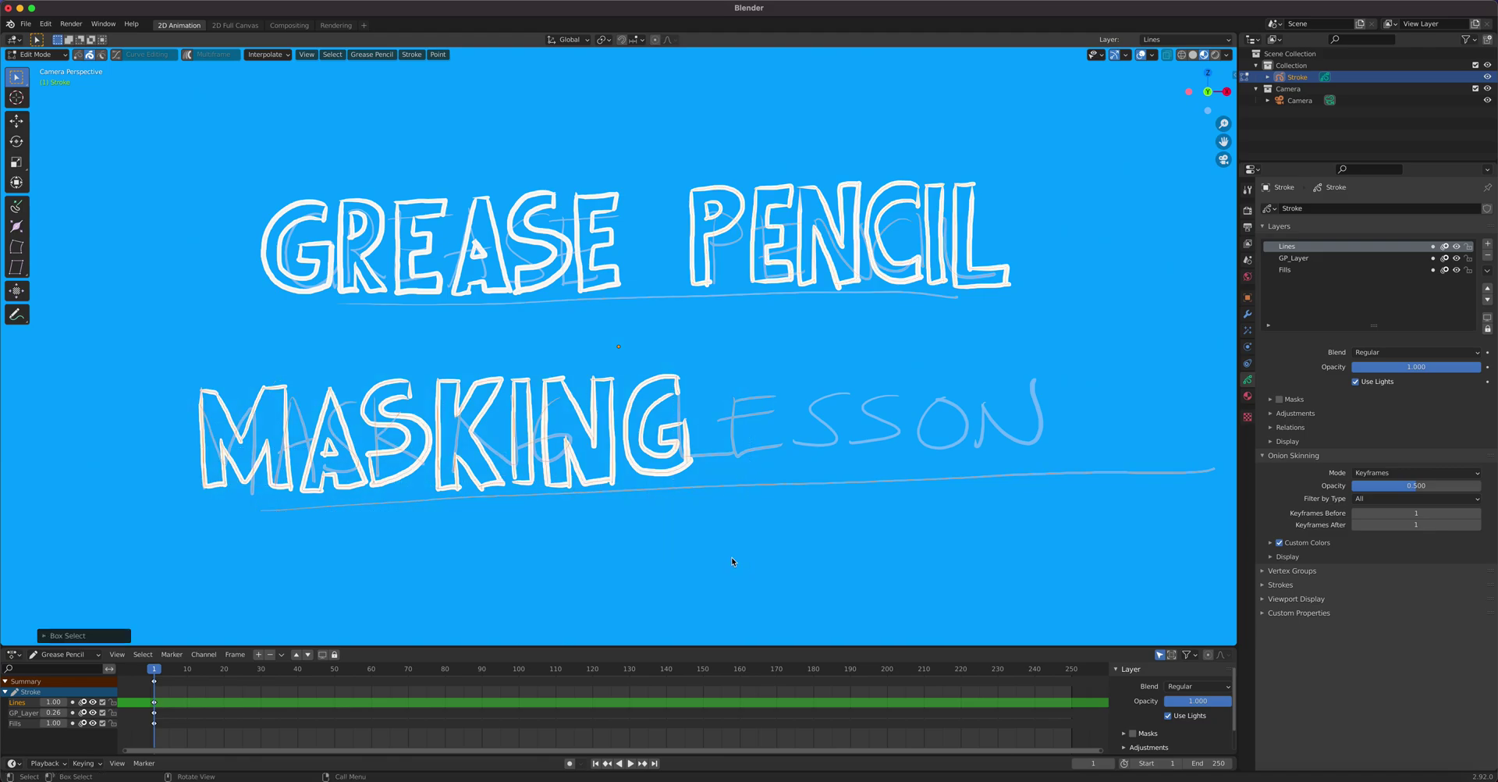
key(g)
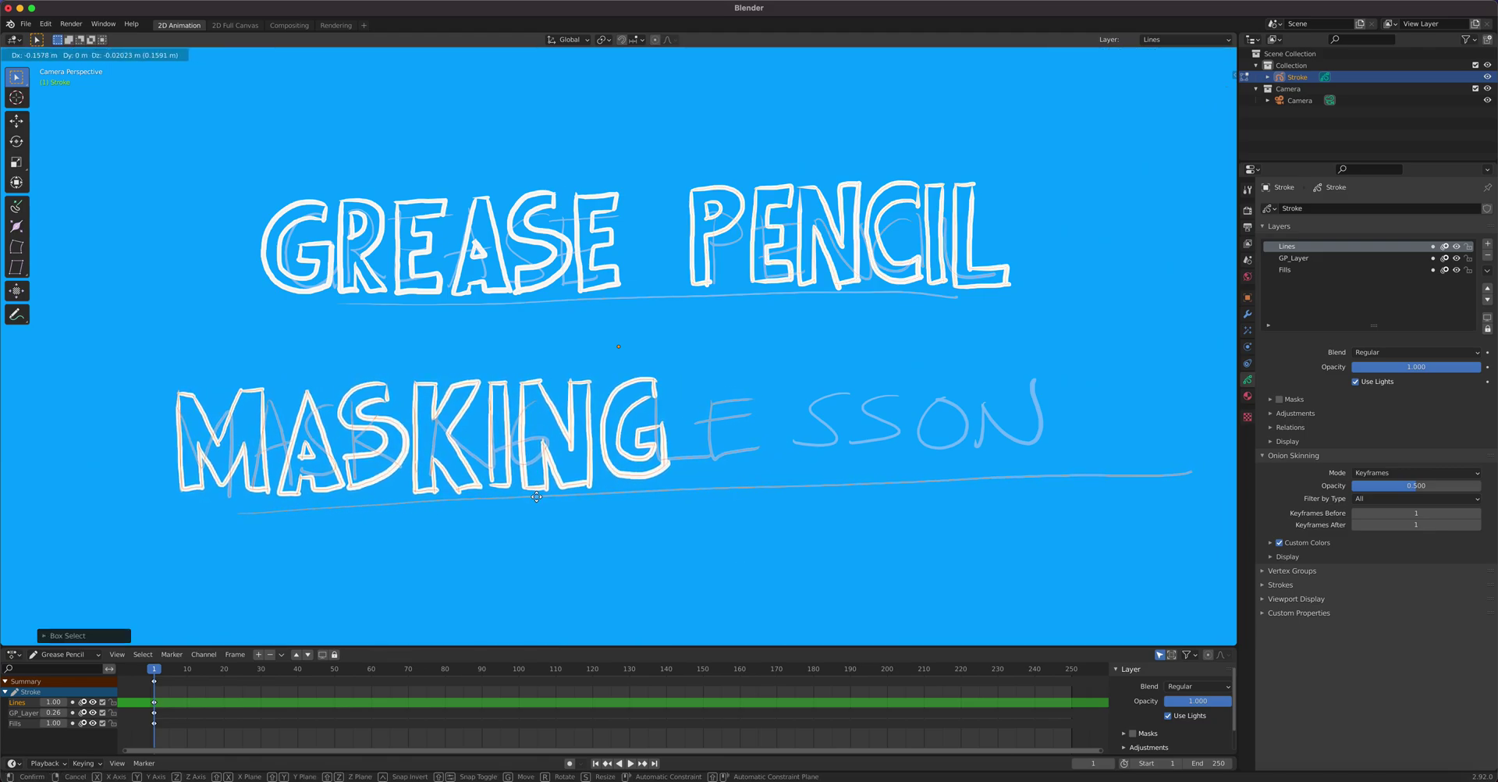
click(532, 494)
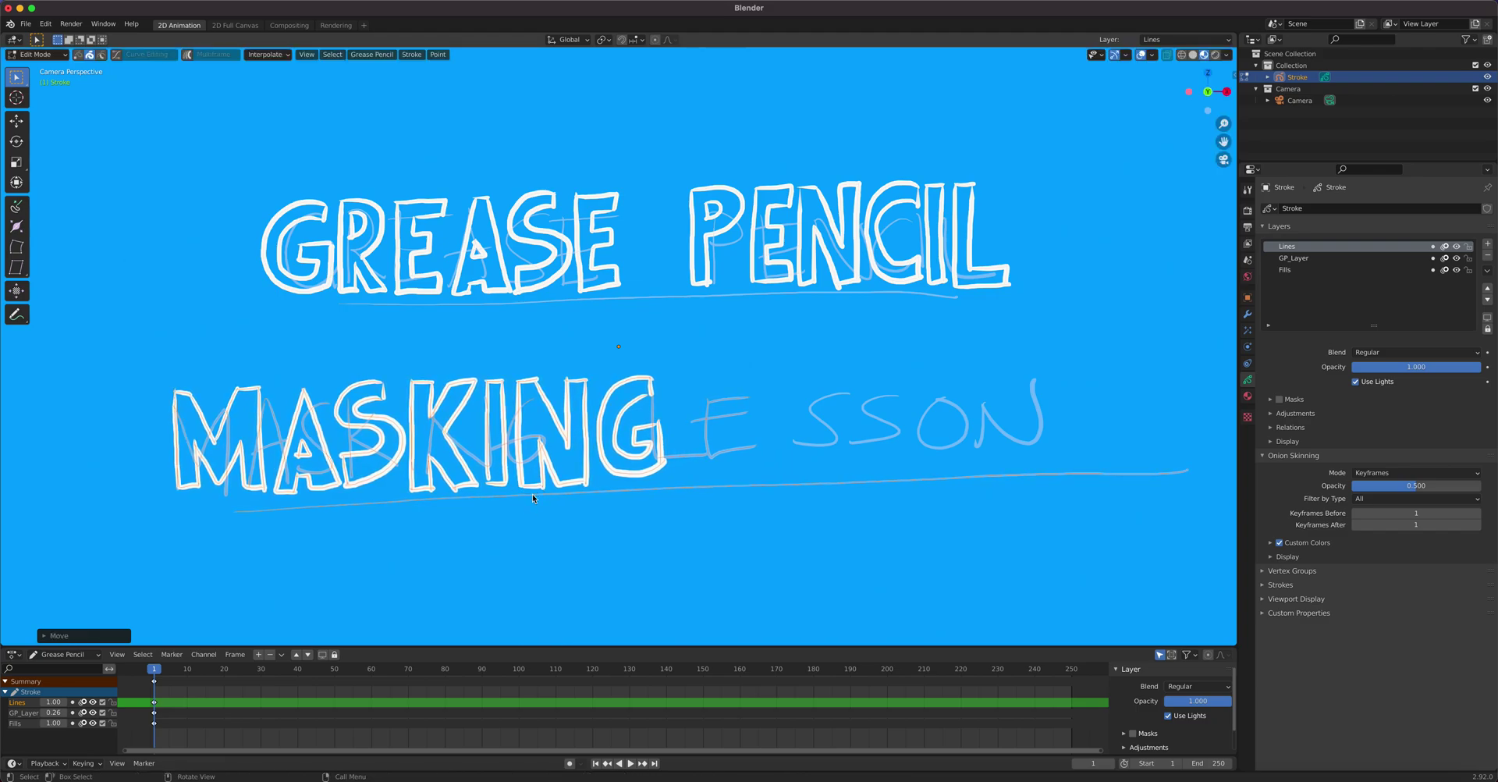
Rotate the selected MASKING strokes clockwise by about 2 degrees and scale them down to about 0.87.
key(r)
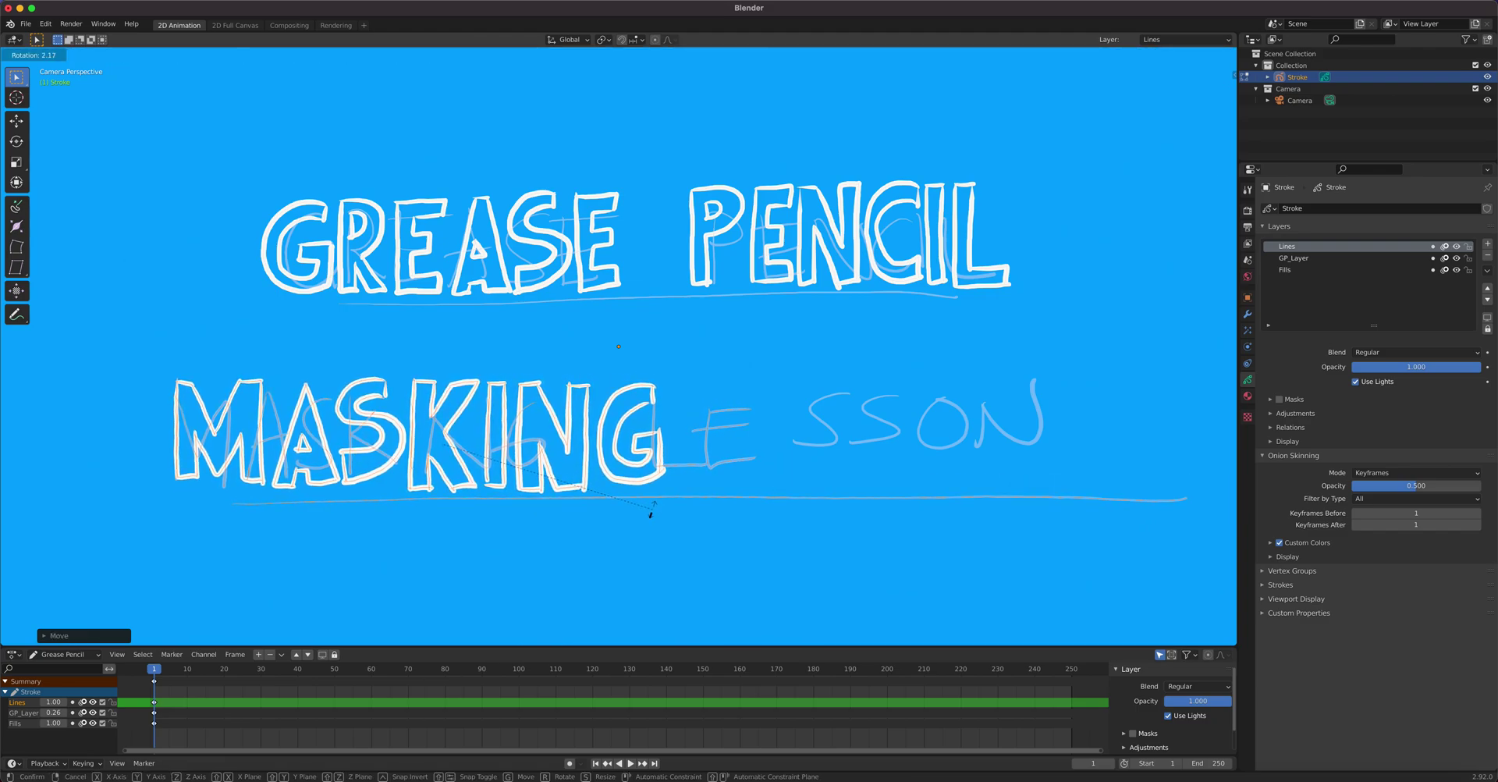
click(652, 511)
key(s)
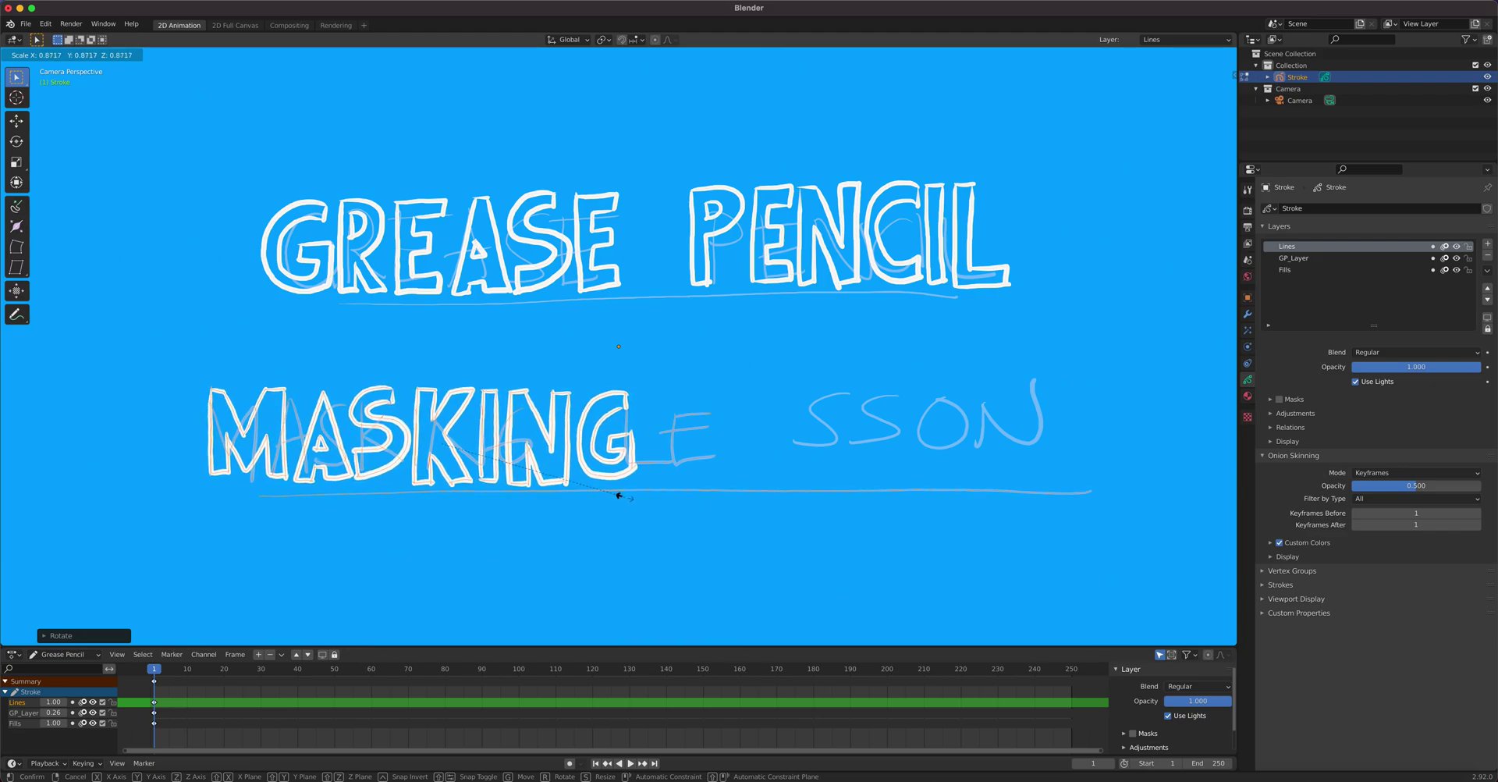
click(626, 500)
Return to Draw mode and outline block letters L and E to the right of MASKING.
click(36, 53)
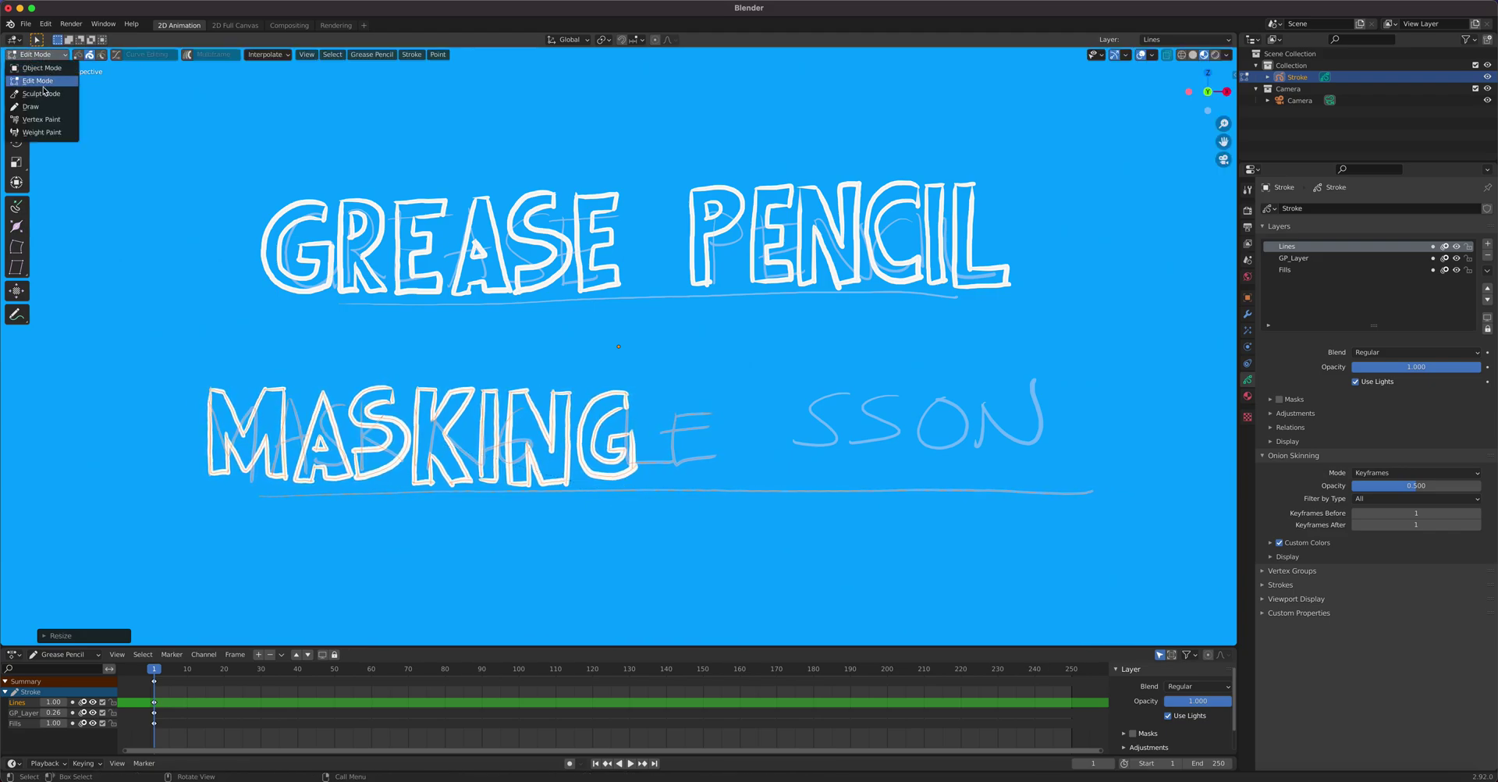
click(41, 107)
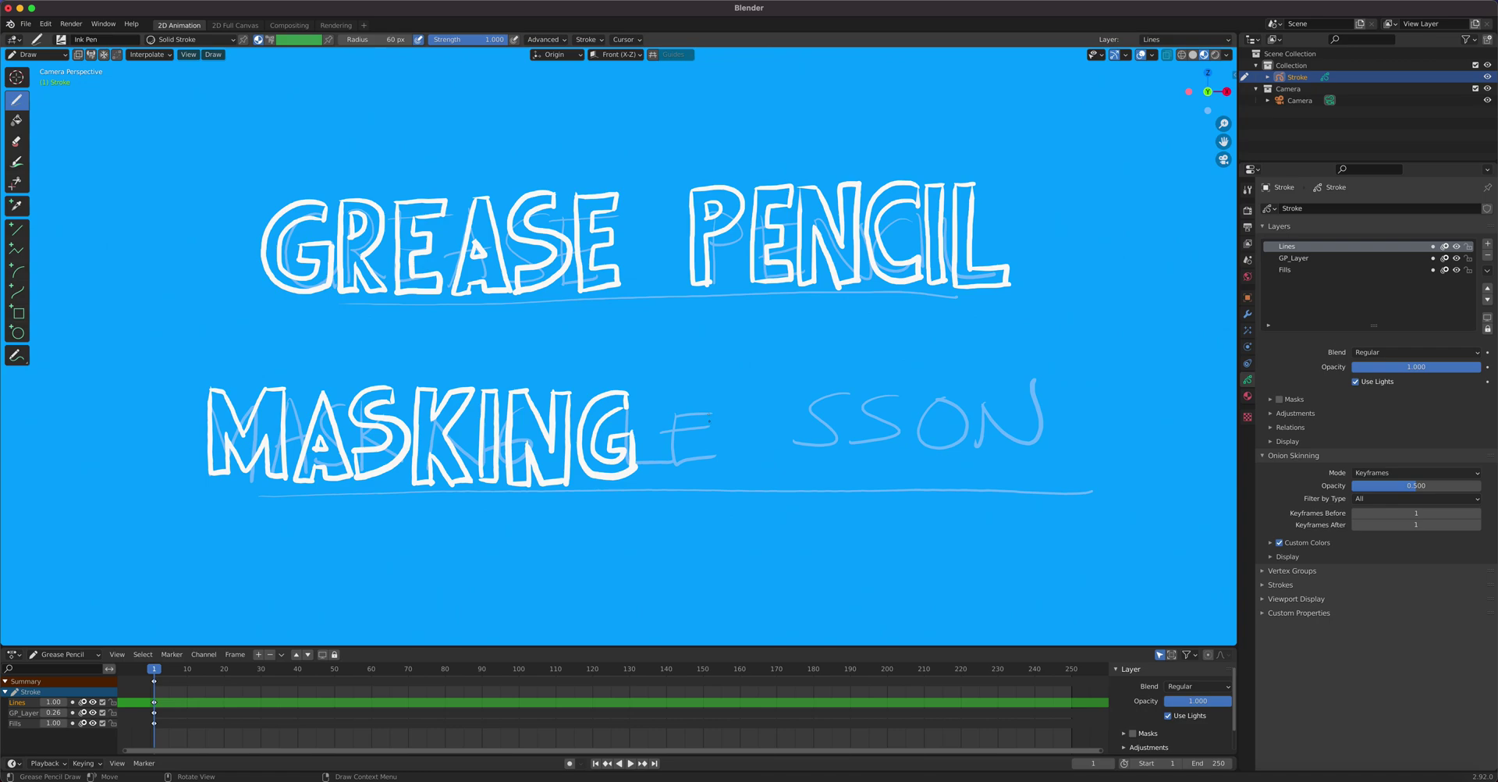
drag(694, 387, 691, 468)
mouse_move(690, 388)
mouse_down()
mouse_move(711, 387)
mouse_move(709, 465)
mouse_move(741, 484)
mouse_move(741, 466)
mouse_move(708, 467)
mouse_up()
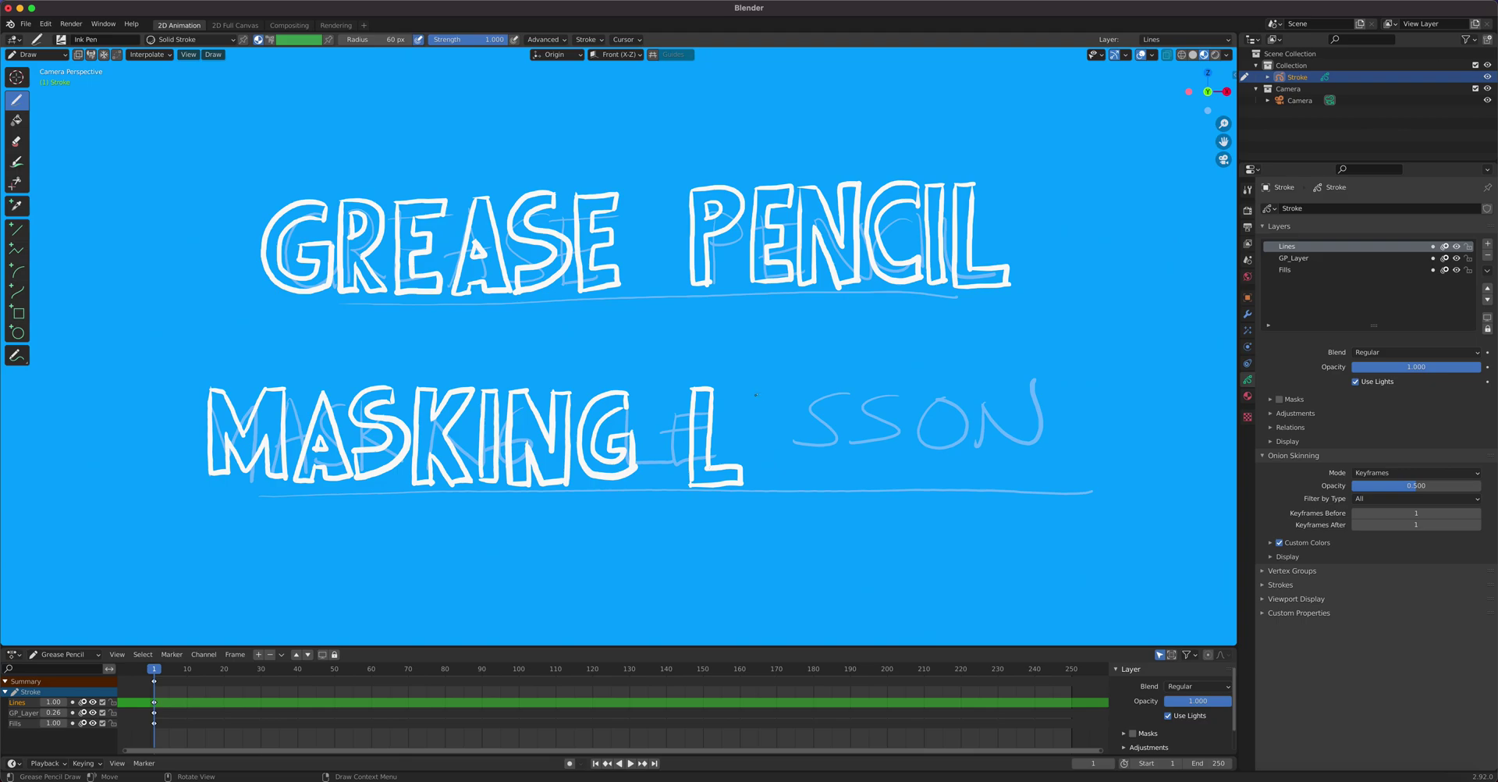
drag(755, 388, 753, 477)
mouse_move(755, 387)
mouse_down()
mouse_move(800, 387)
mouse_move(798, 406)
mouse_move(775, 410)
mouse_move(793, 433)
mouse_move(773, 463)
mouse_move(794, 472)
mouse_move(754, 484)
mouse_move(796, 475)
mouse_up()
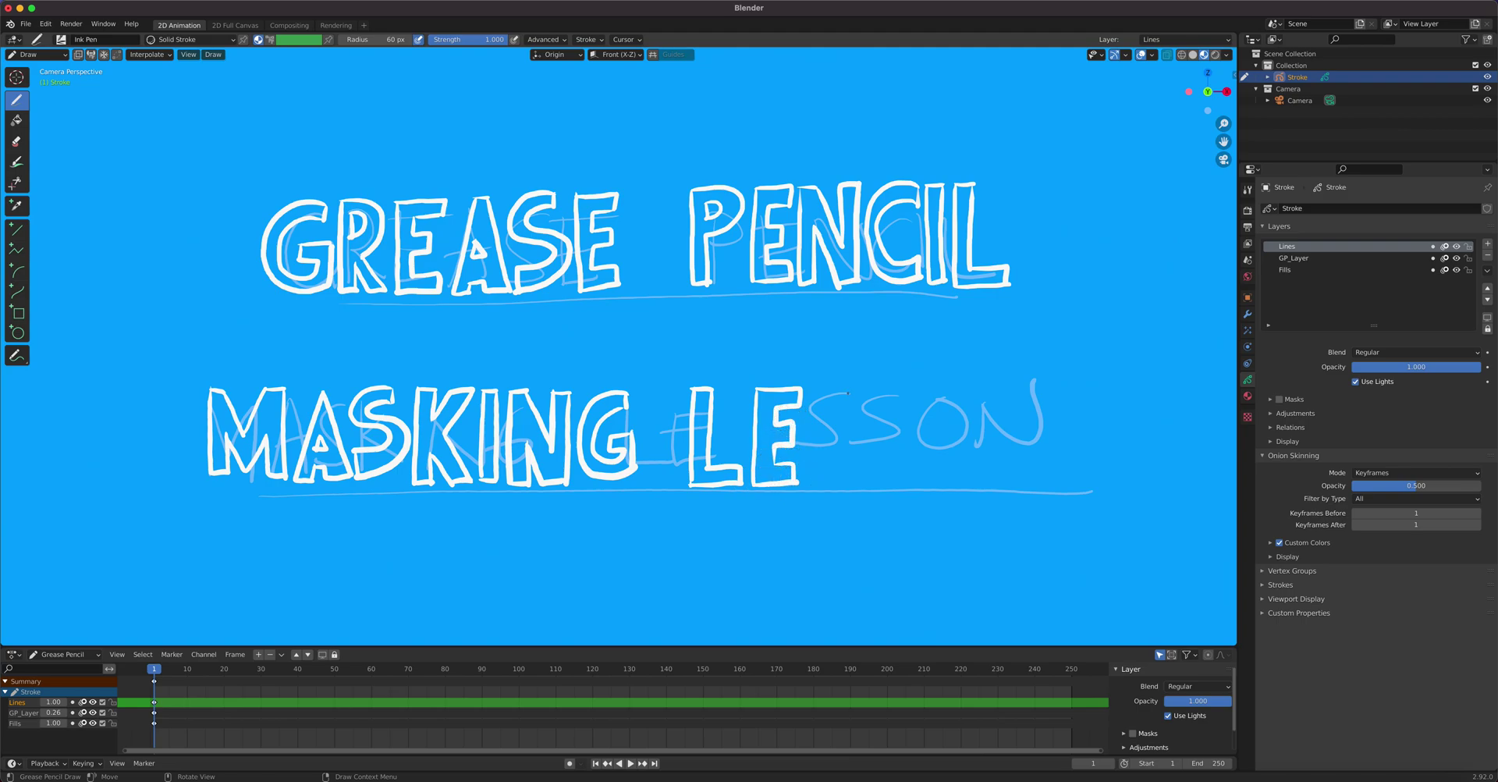
Outline two block letters S and a block letter O after LE.
mouse_move(859, 386)
mouse_down()
mouse_move(811, 413)
mouse_move(848, 441)
mouse_move(841, 458)
mouse_move(810, 458)
mouse_move(811, 481)
mouse_move(869, 452)
mouse_move(866, 430)
mouse_move(826, 407)
mouse_move(866, 390)
mouse_up()
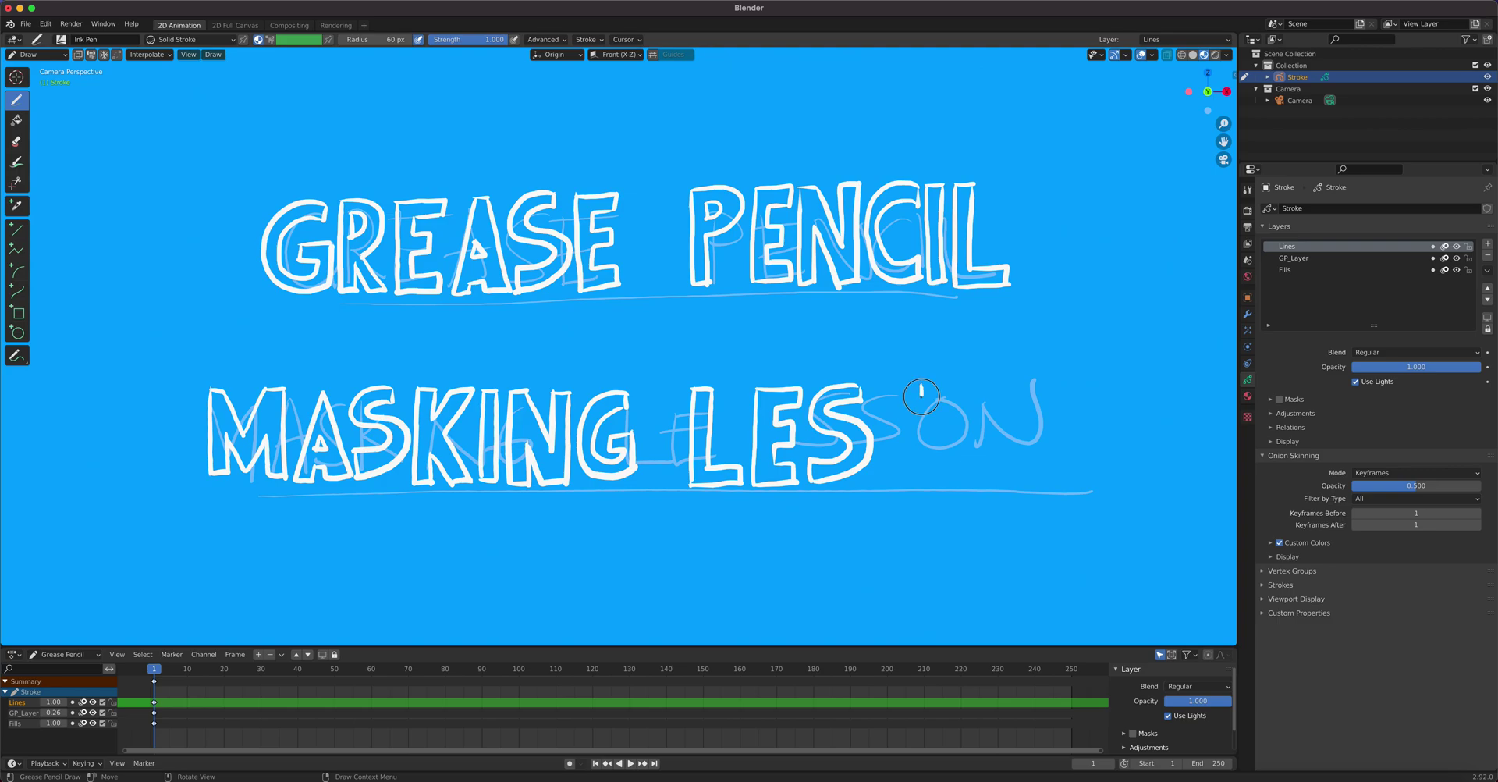
mouse_move(914, 381)
mouse_down()
mouse_move(875, 412)
mouse_move(909, 448)
mouse_move(880, 461)
mouse_up()
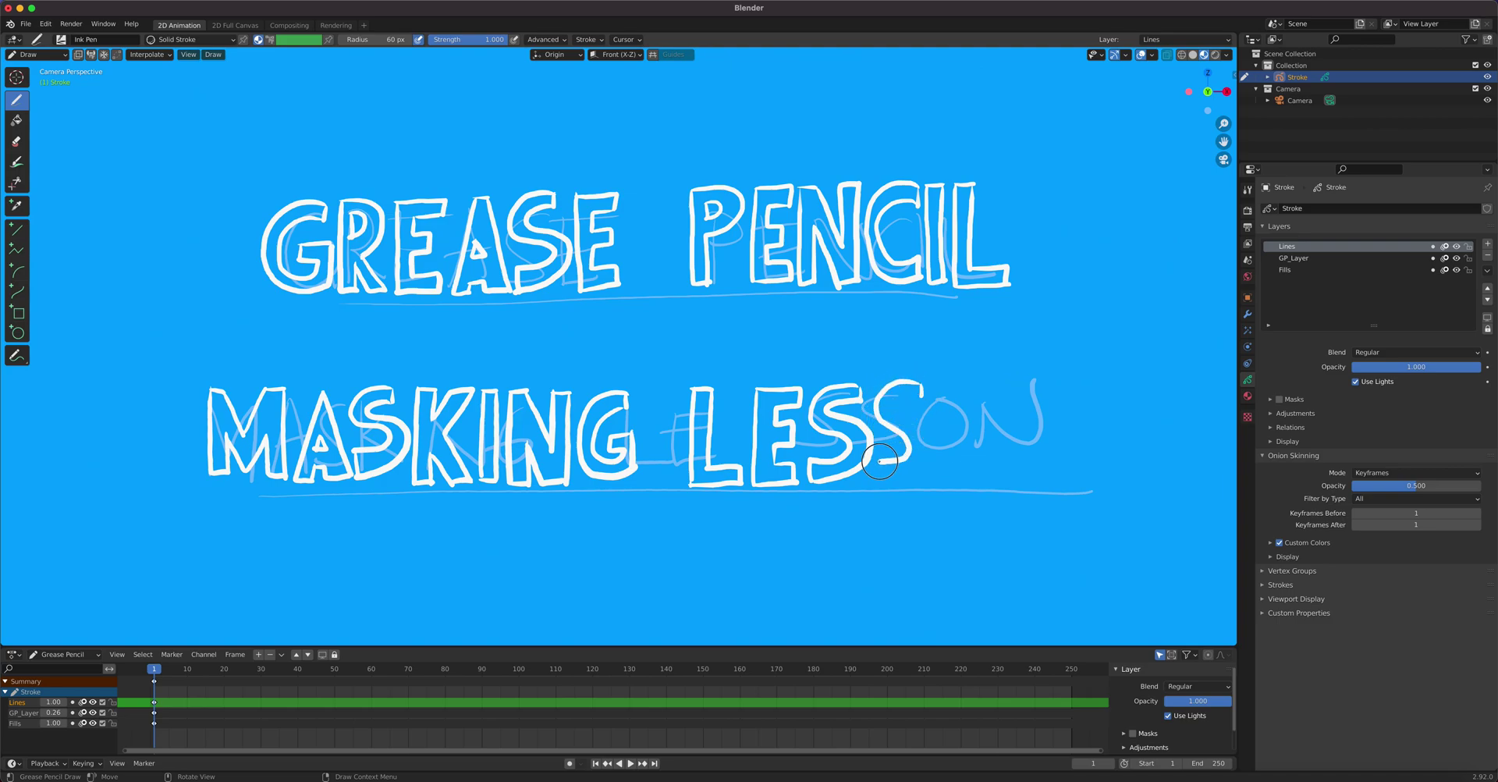
mouse_move(920, 395)
mouse_down()
mouse_move(885, 405)
mouse_move(928, 438)
mouse_move(914, 471)
mouse_move(878, 483)
mouse_up()
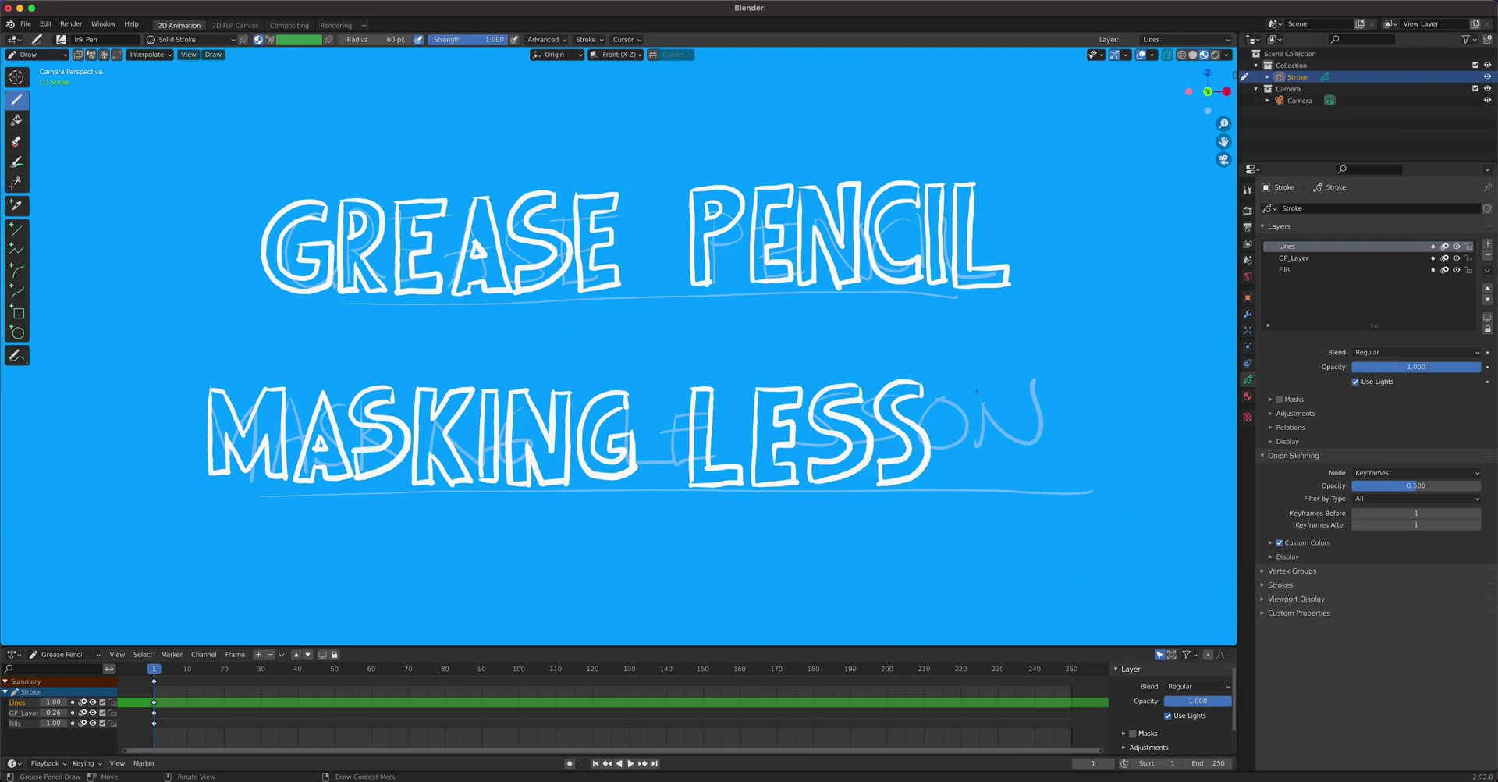
mouse_move(977, 385)
mouse_down()
mouse_move(940, 459)
mouse_move(961, 479)
mouse_move(1000, 443)
mouse_move(988, 389)
mouse_move(966, 385)
mouse_move(981, 429)
mouse_up()
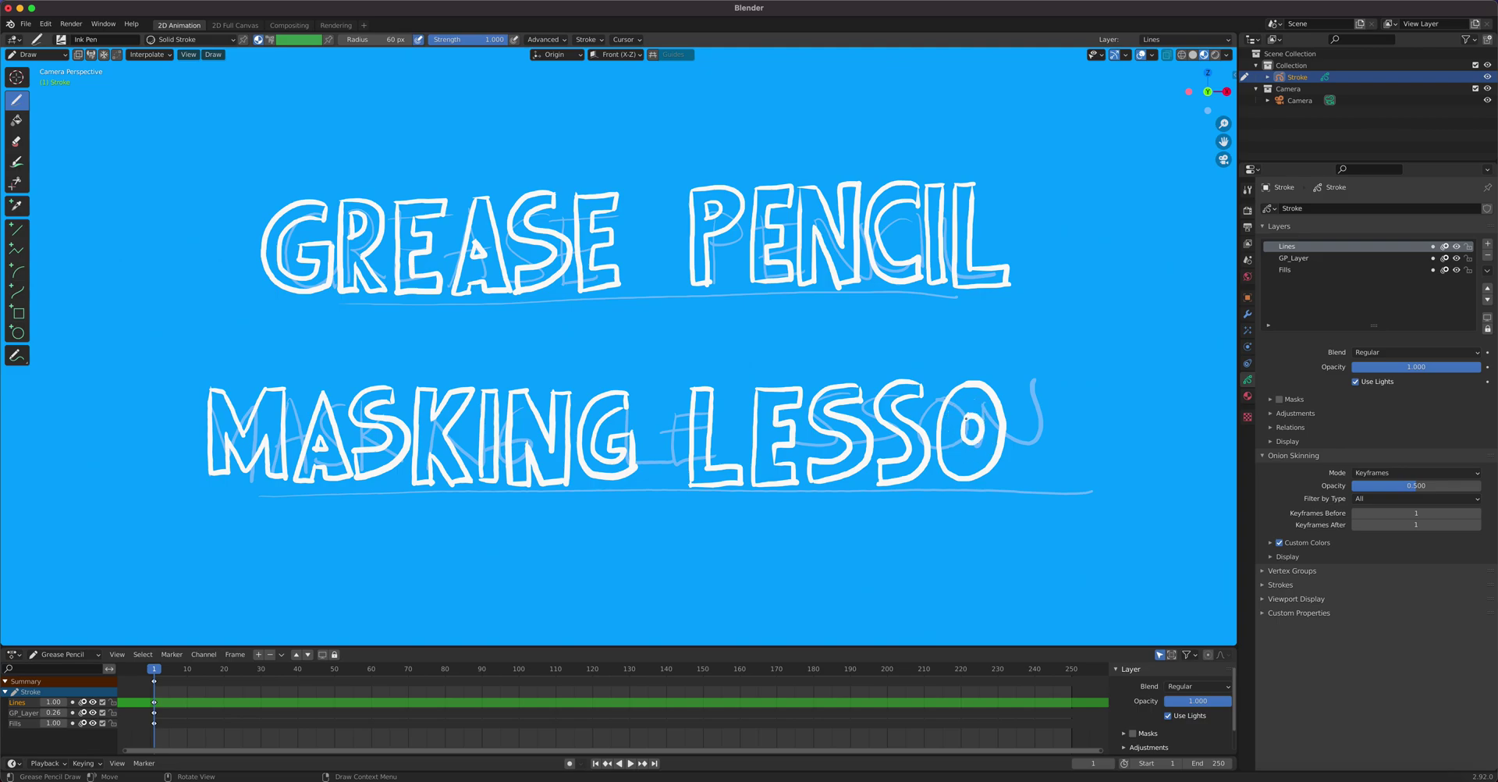
Outline the final block letter N to complete LESSON, and hide the GP_Layer guide layer.
drag(1013, 385, 1027, 484)
drag(1028, 435, 1027, 482)
mouse_move(1035, 382)
mouse_down()
mouse_move(1057, 454)
mouse_move(1055, 386)
mouse_move(1074, 386)
mouse_move(1070, 477)
mouse_move(1032, 440)
mouse_move(1073, 487)
mouse_up()
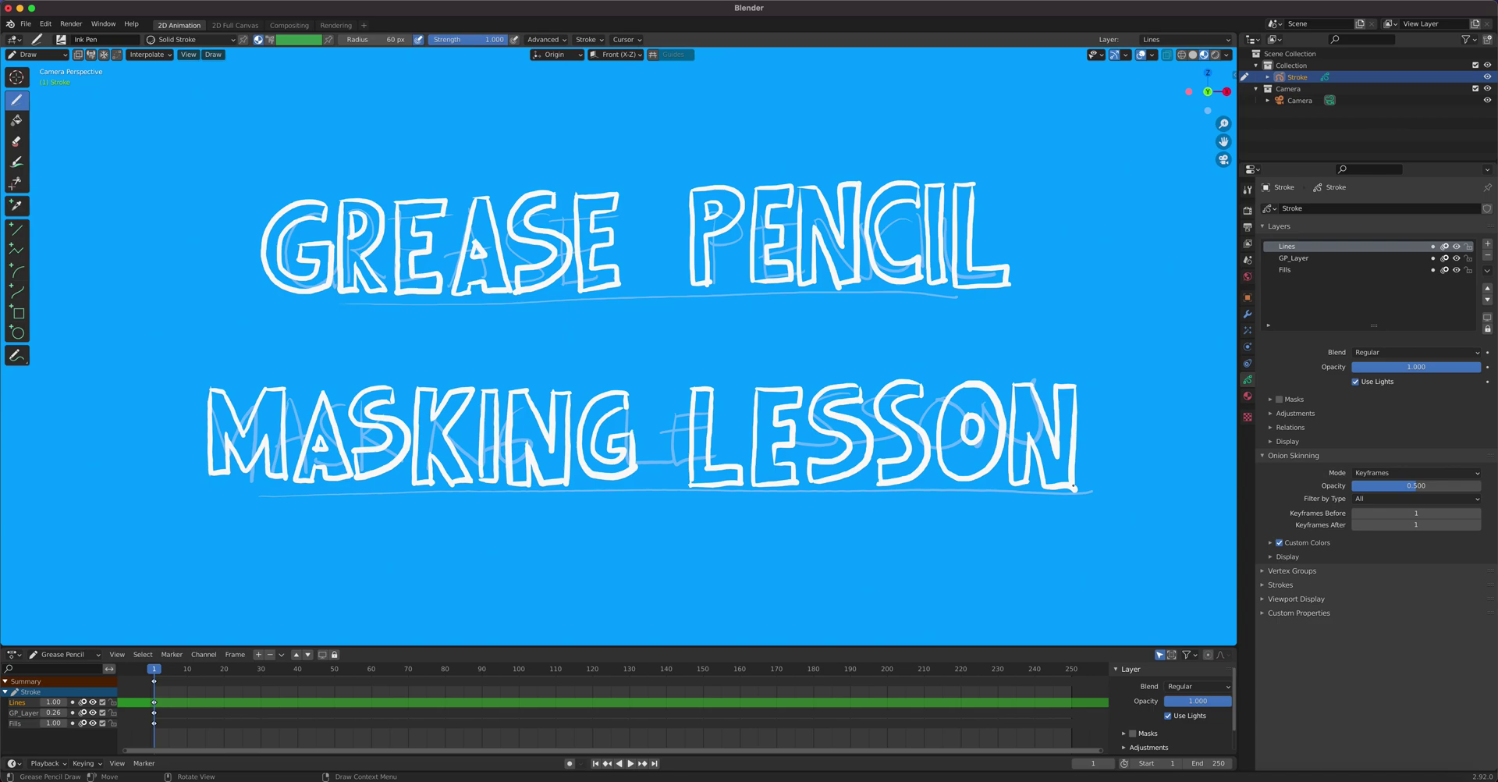
click(1456, 258)
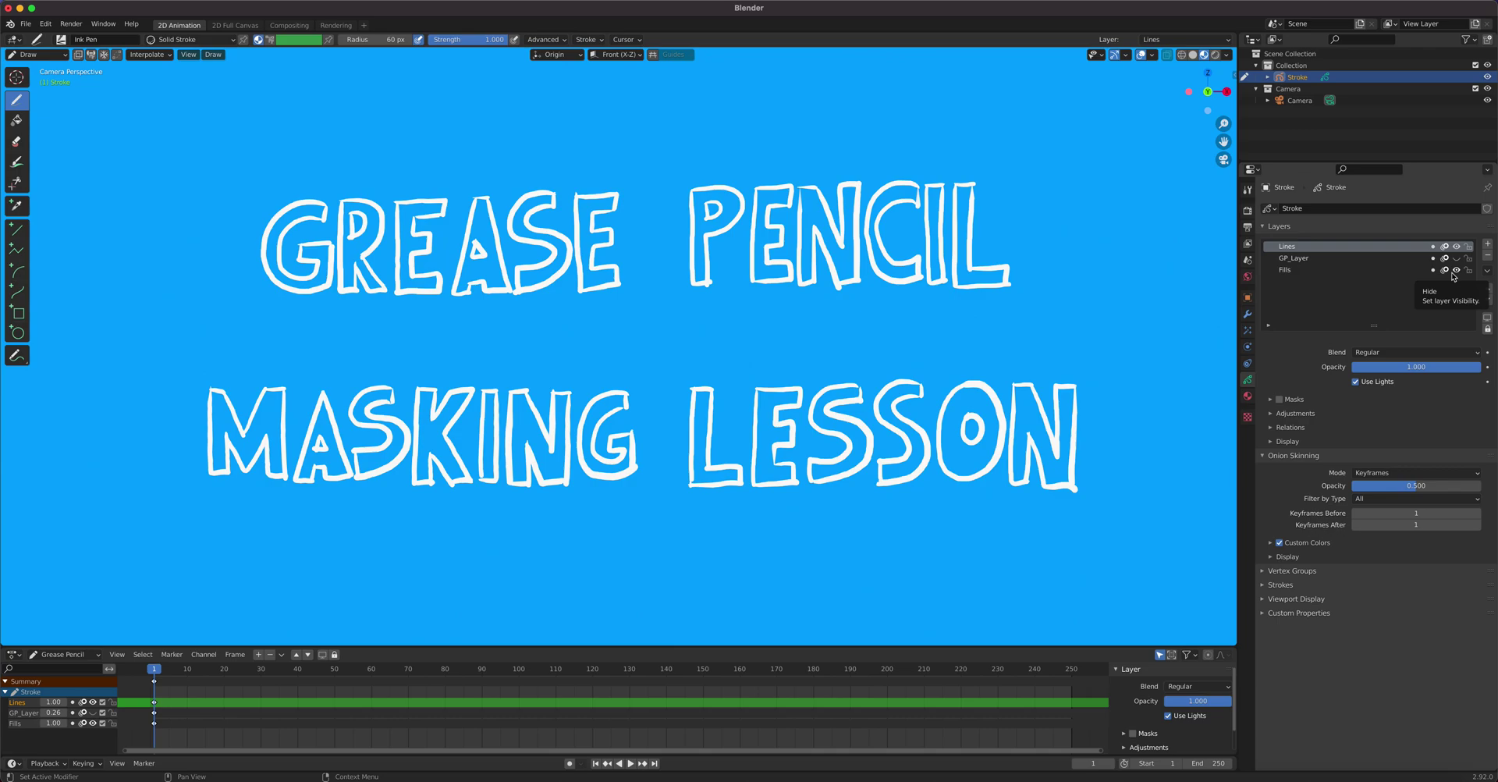
In Edit Mode, select all MASKING LESSON strokes, move them slightly up and to the left, and return to Draw mode.
click(36, 54)
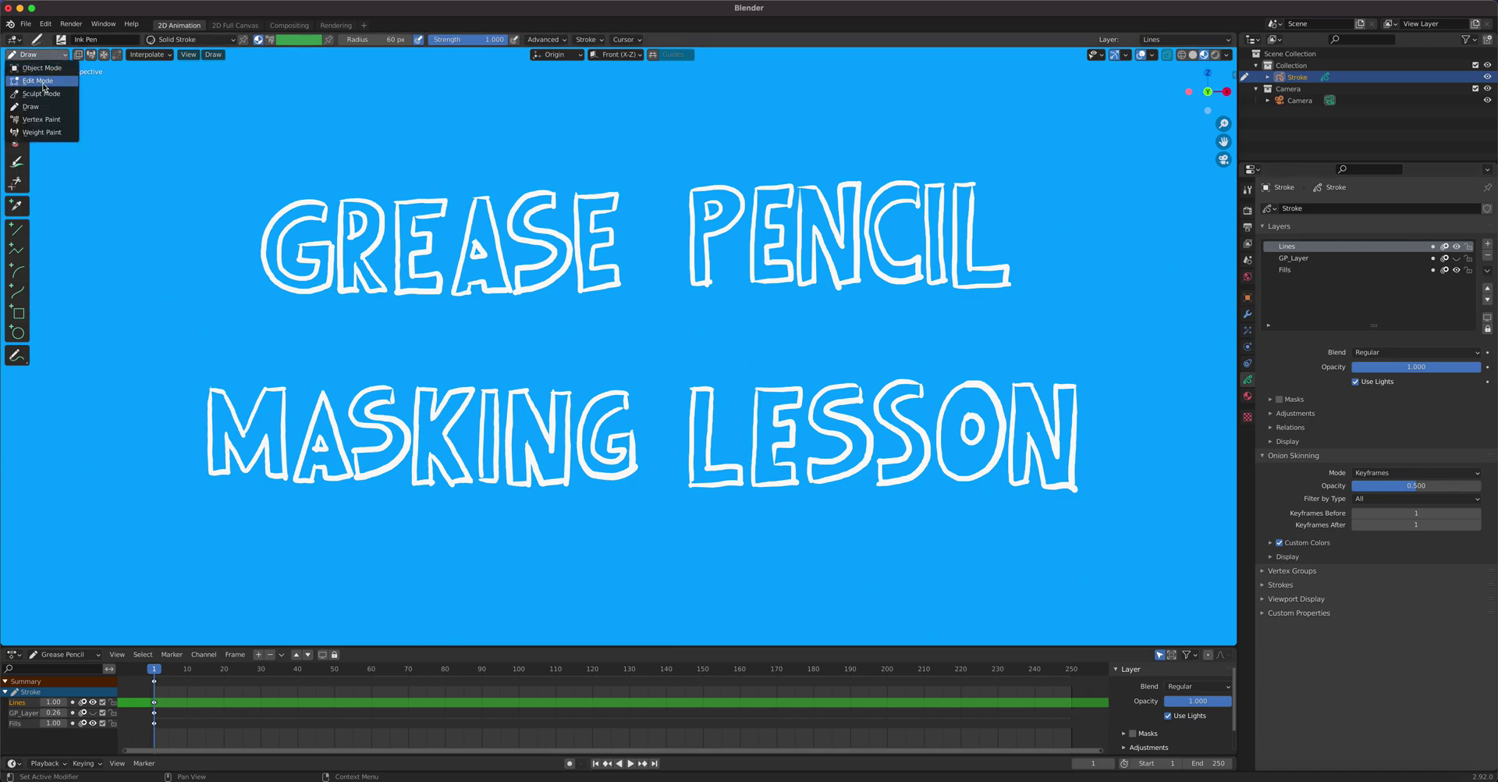
click(45, 84)
mouse_move(147, 315)
mouse_down()
mouse_move(509, 501)
mouse_move(1136, 530)
mouse_up()
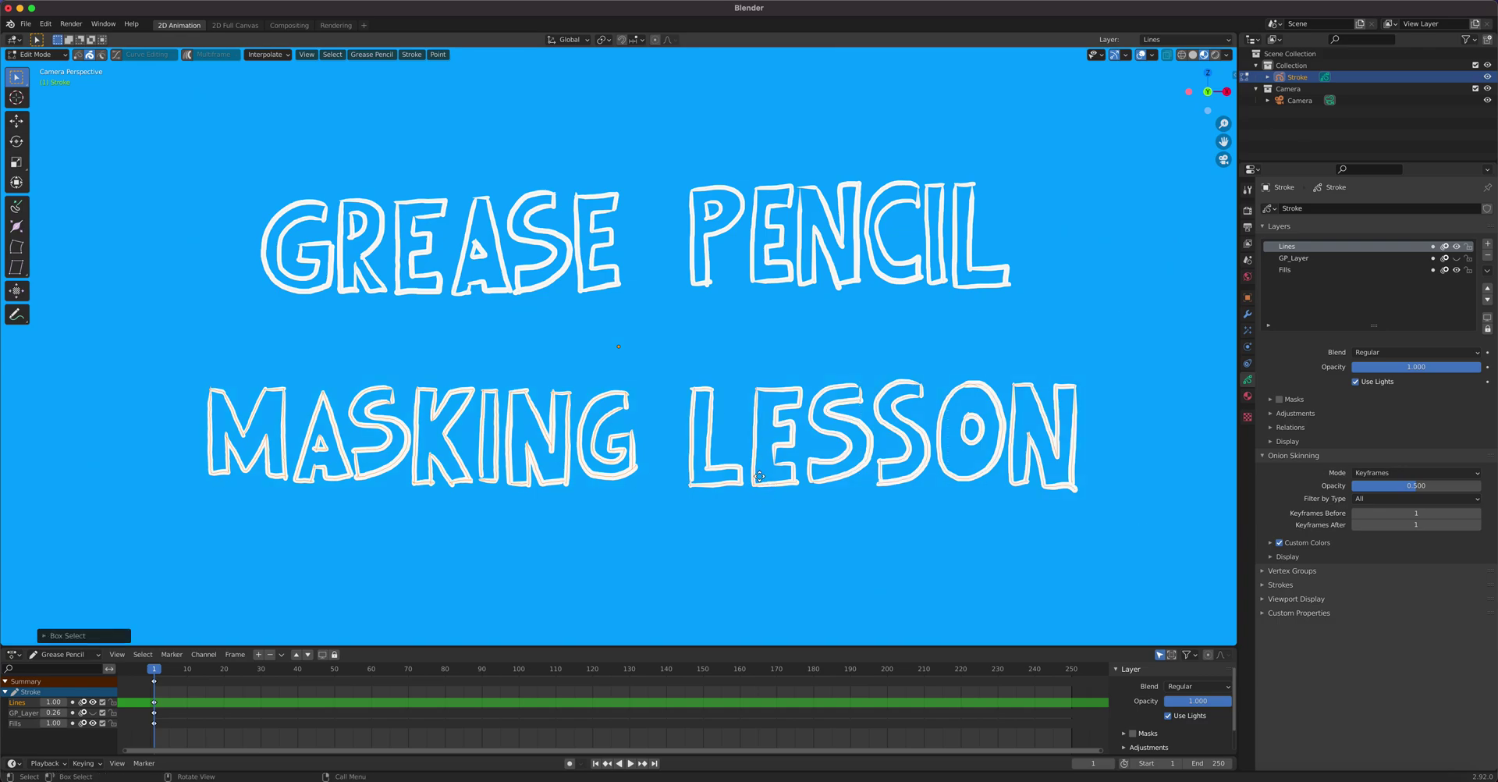
key(g)
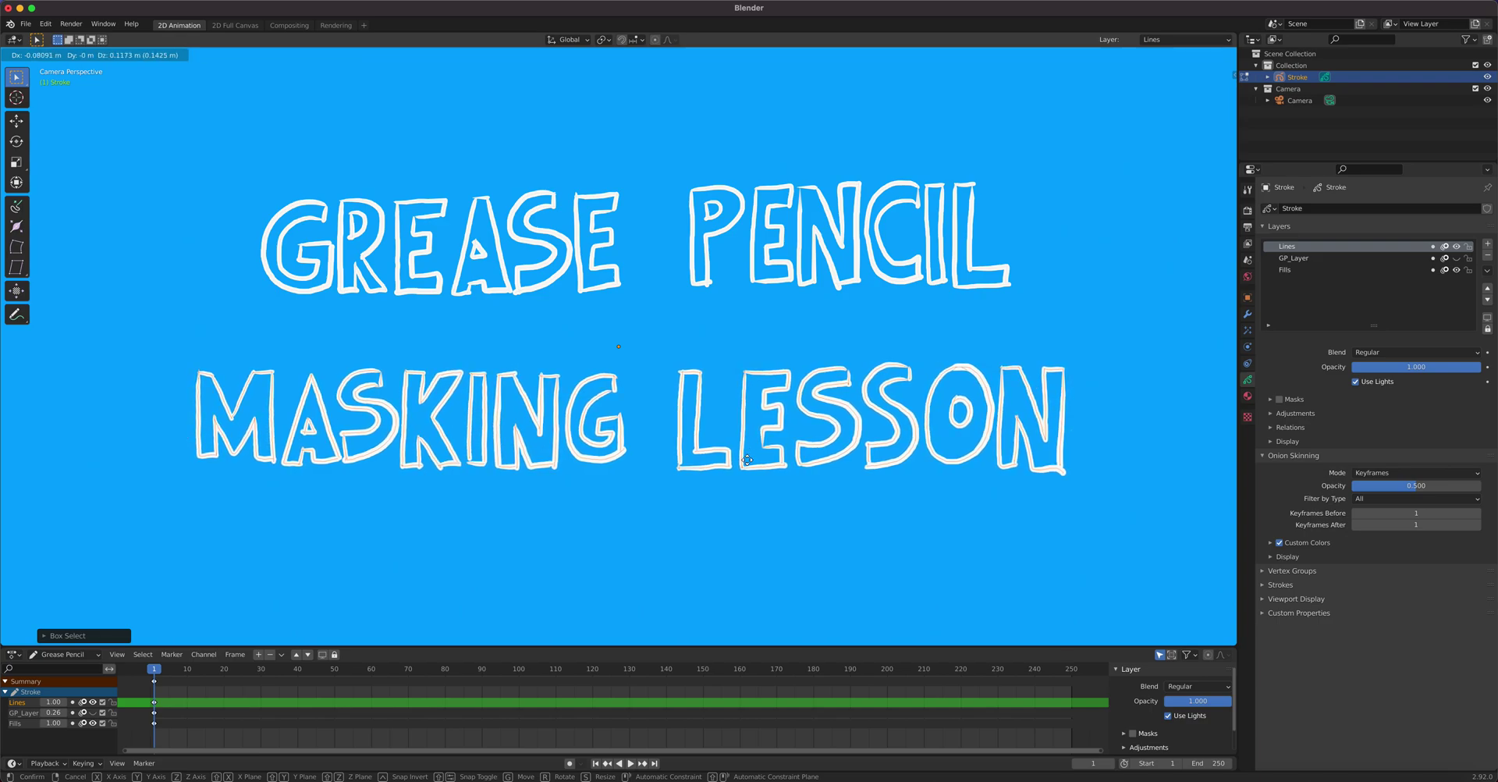
click(750, 462)
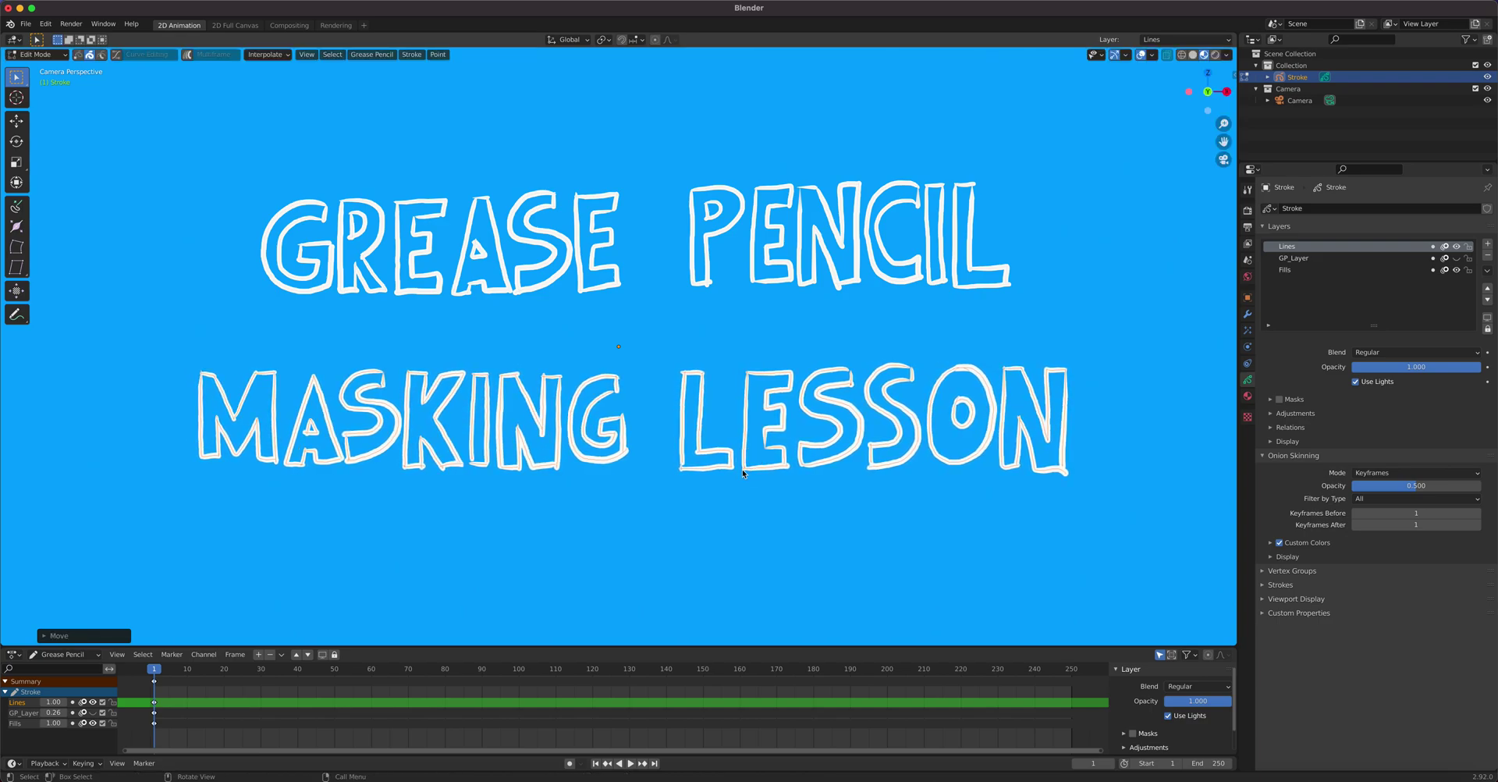
click(44, 57)
click(48, 106)
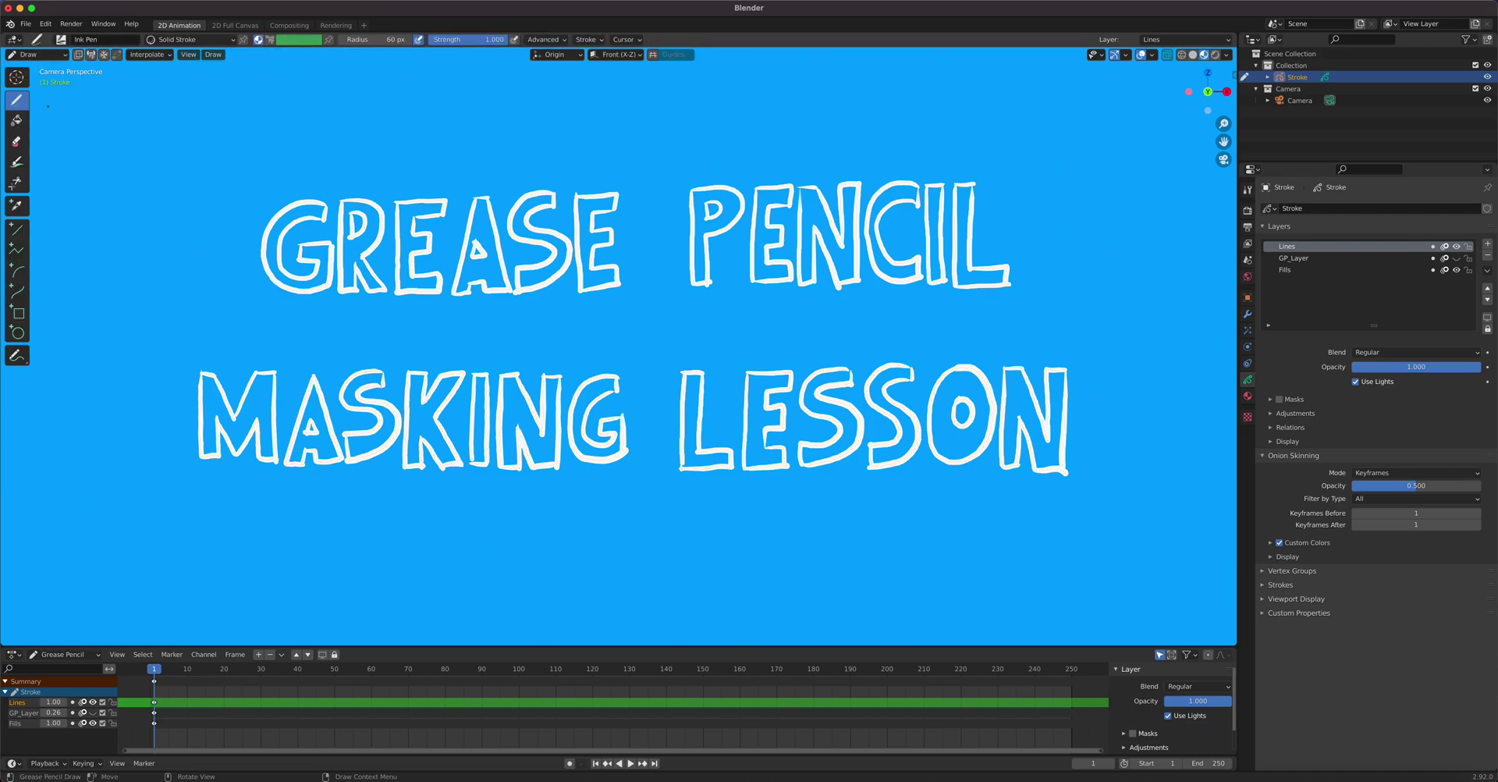
Add a Noise modifier to the Stroke object and play the animation to preview the jitter.
click(1248, 315)
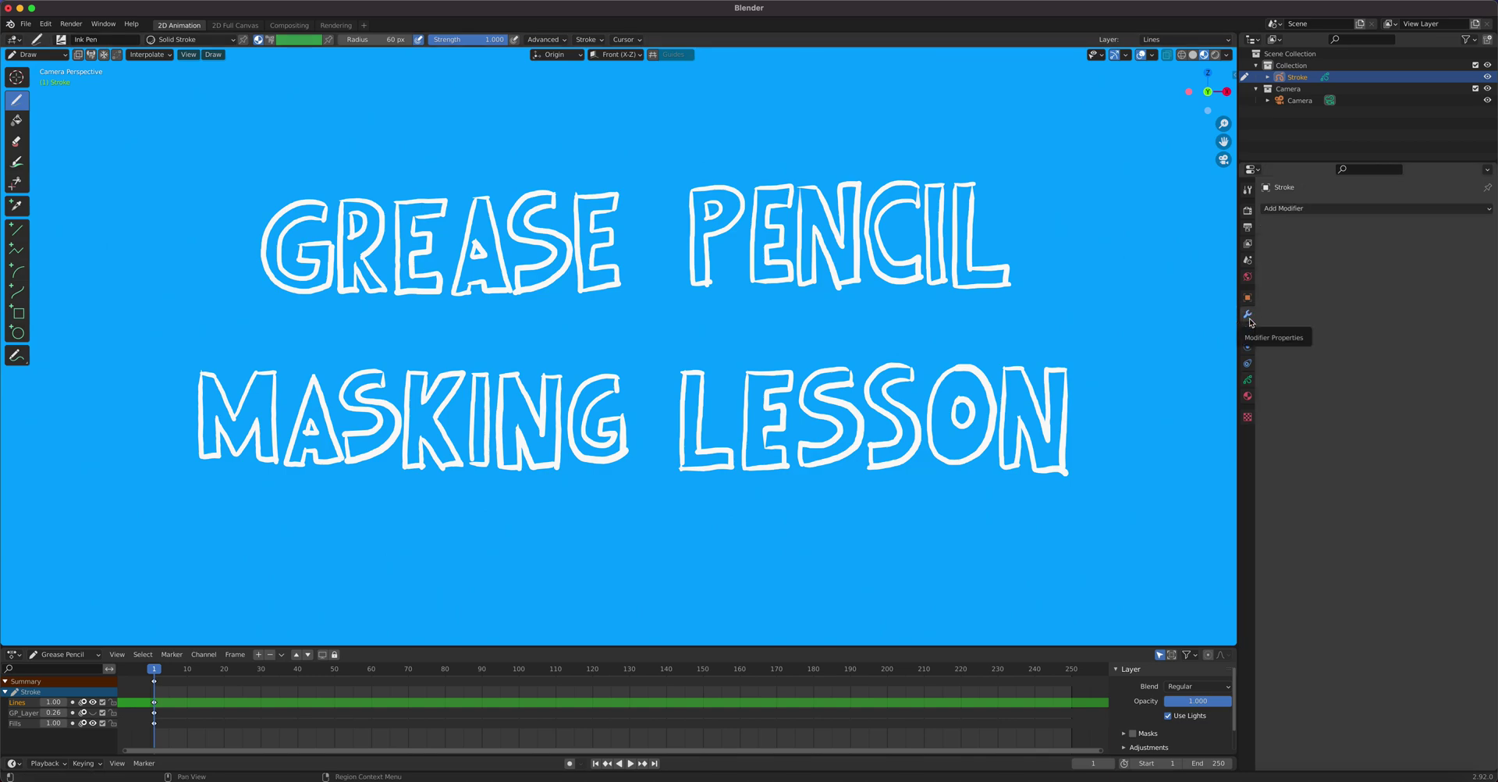
click(1318, 210)
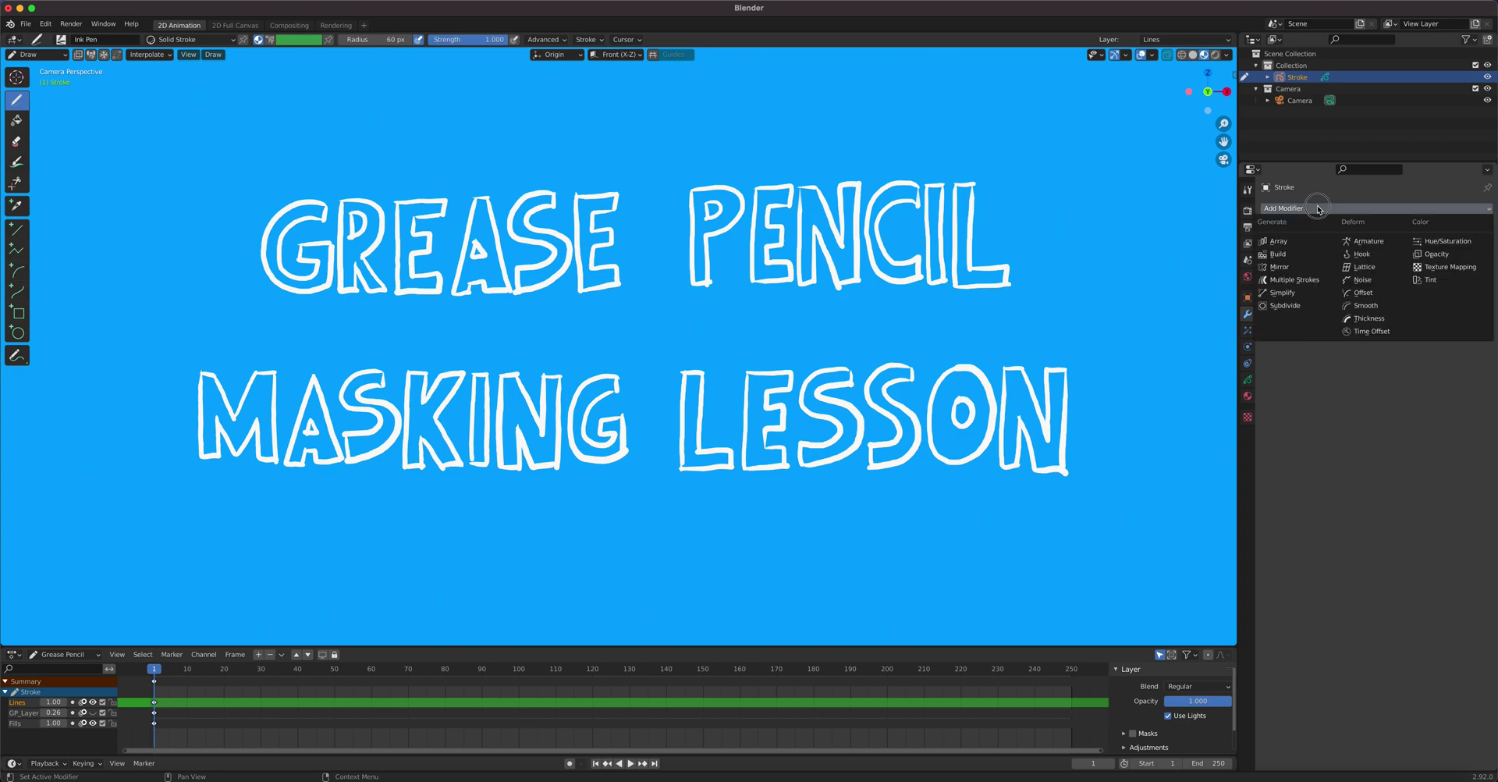
click(1378, 281)
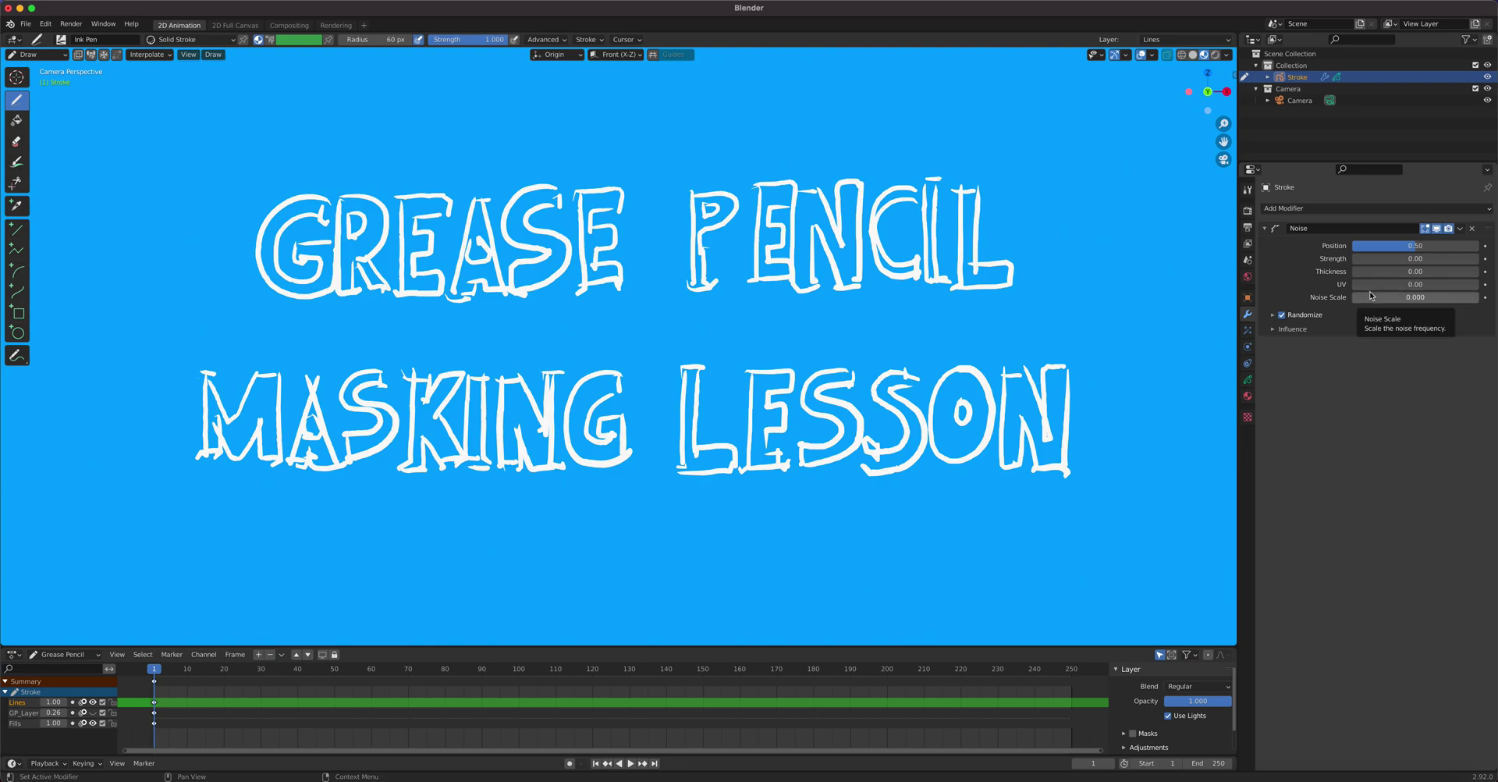
key(space)
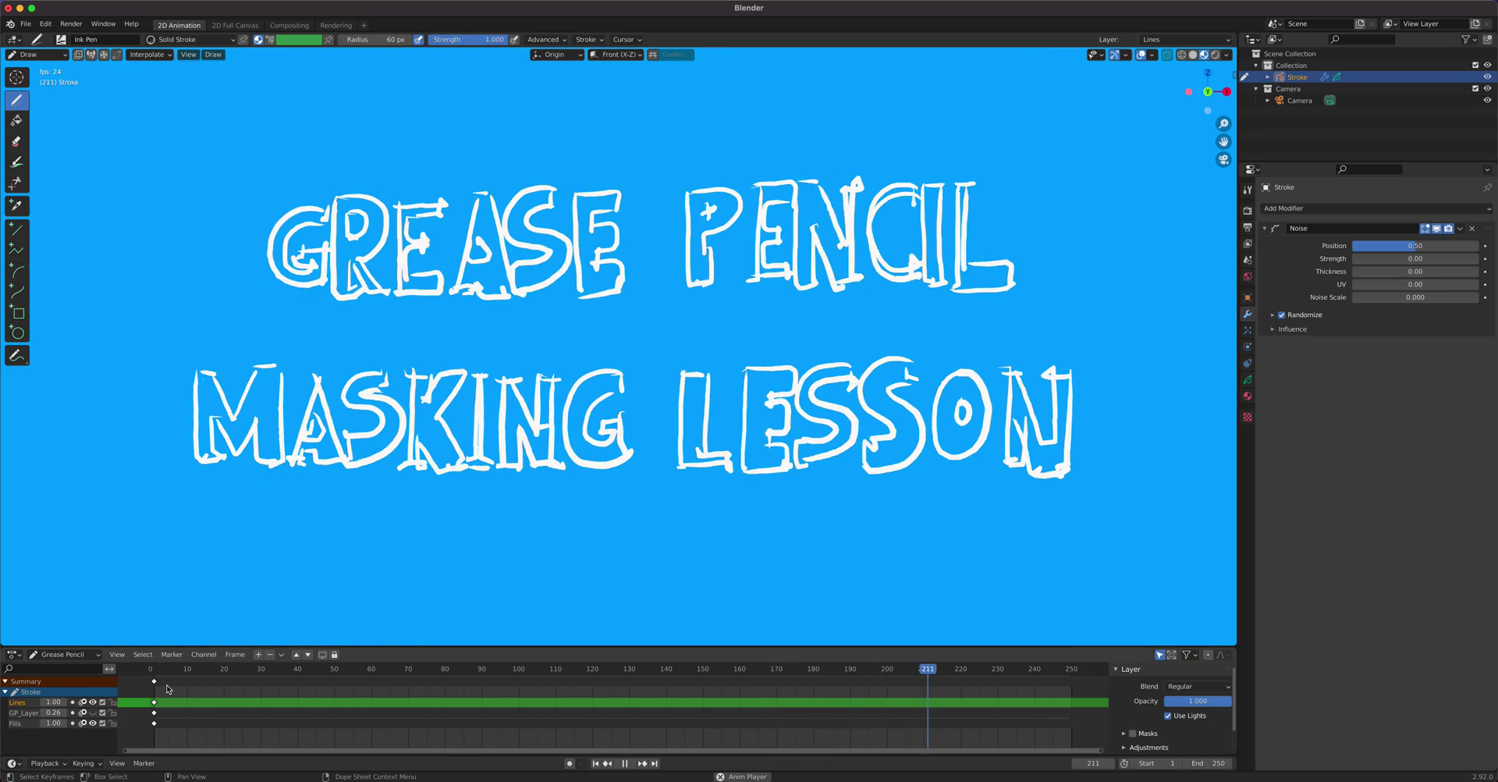
key(space)
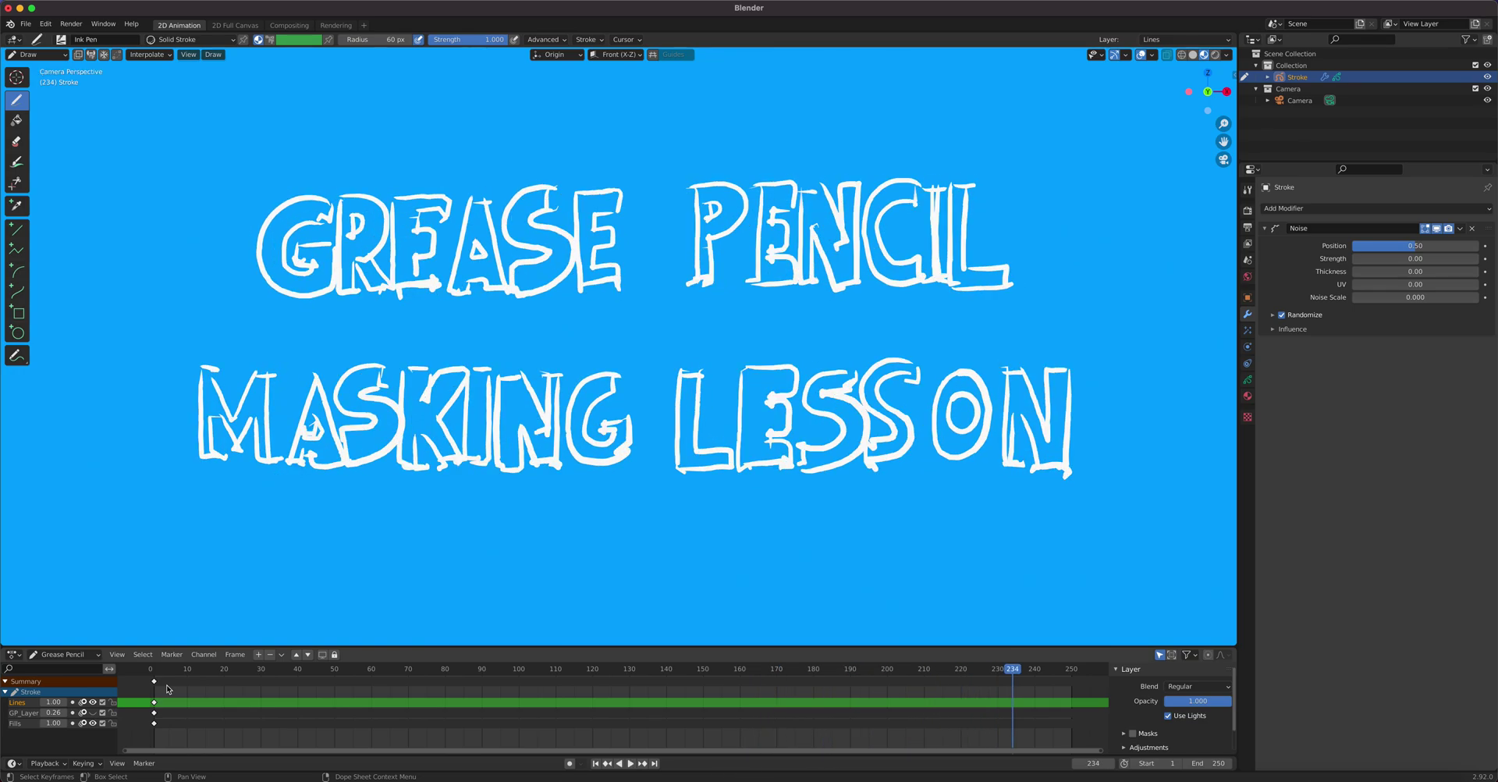
Lower the Noise modifier's Position to 0.14 and play back the animation.
click(1413, 248)
drag(1404, 248, 1356, 247)
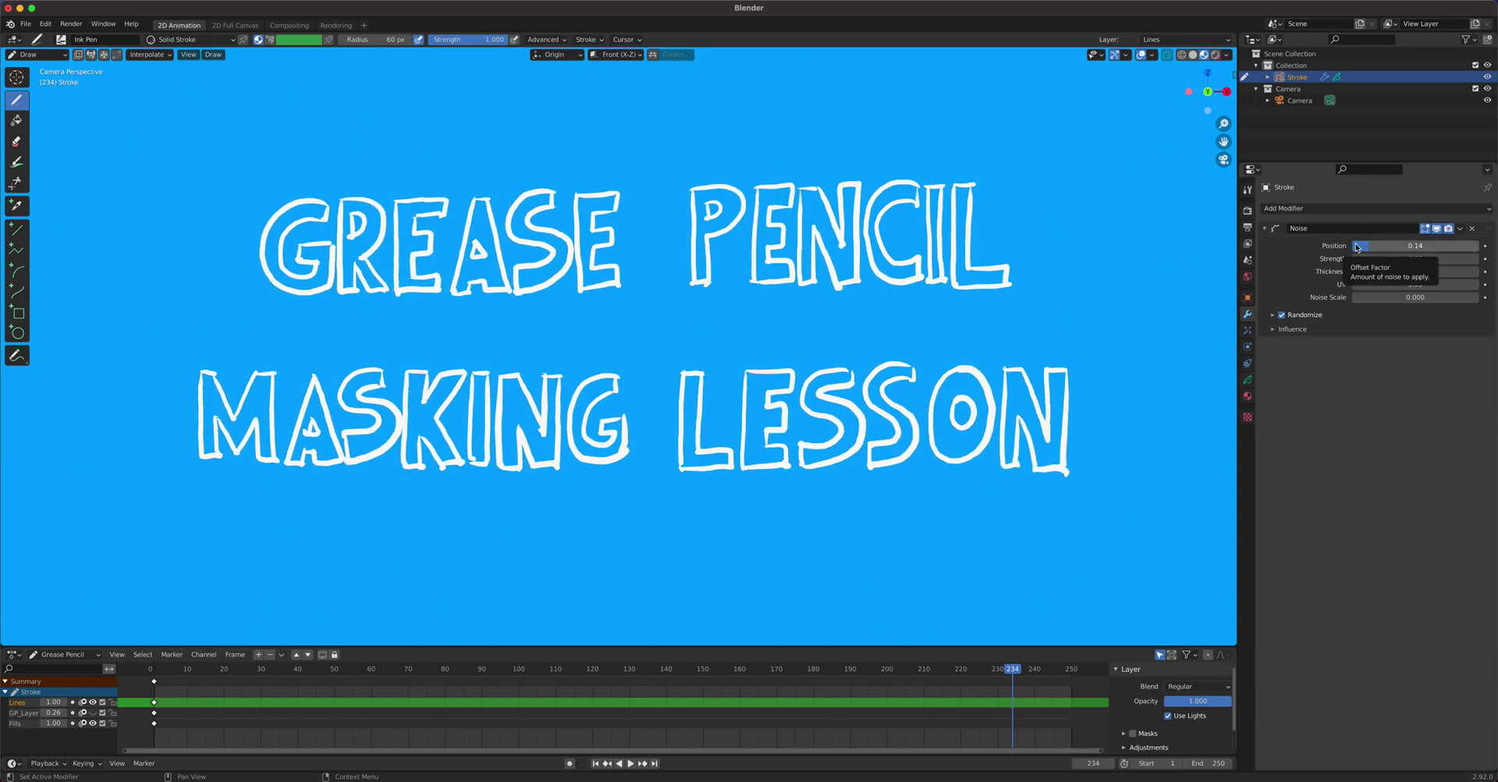
key(space)
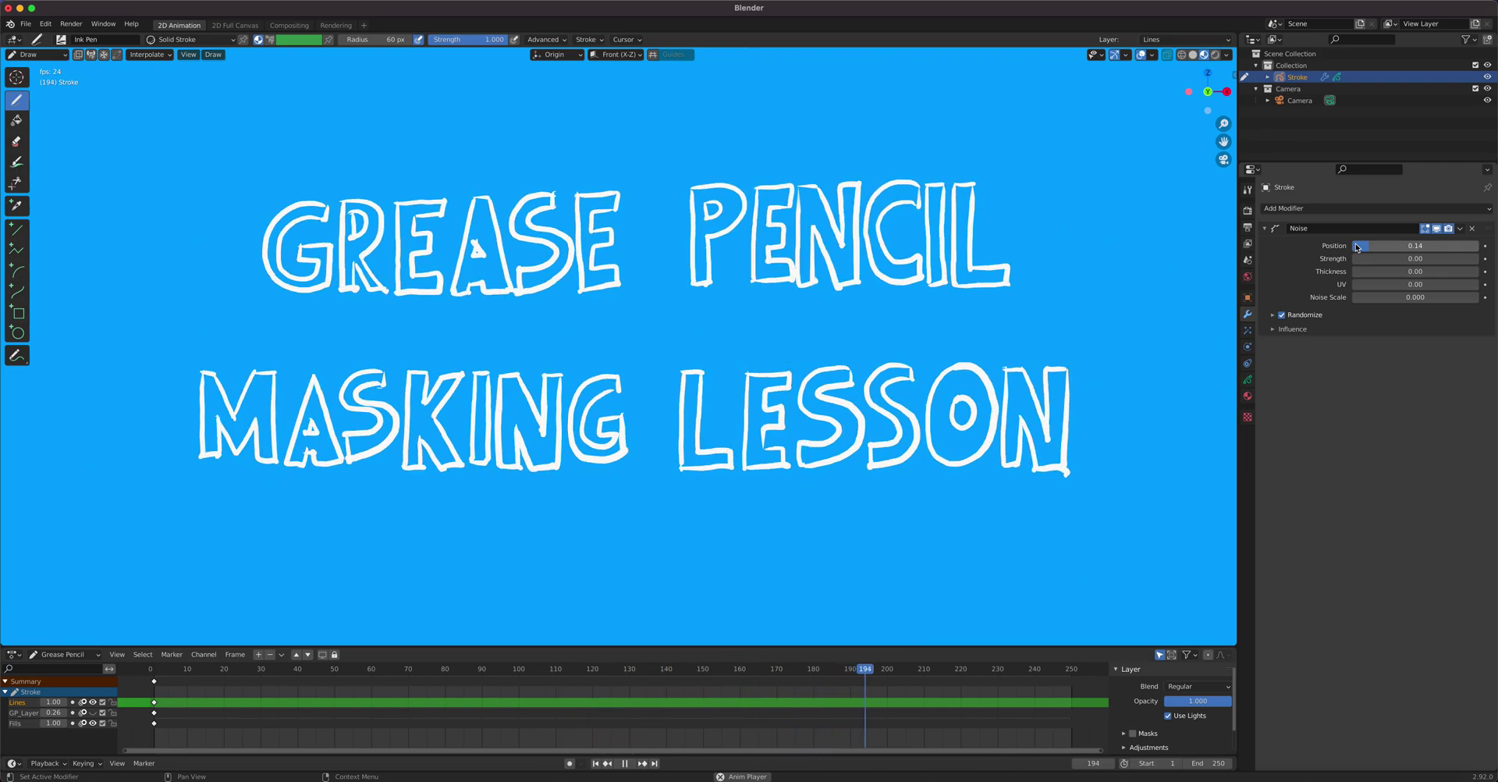
key(space)
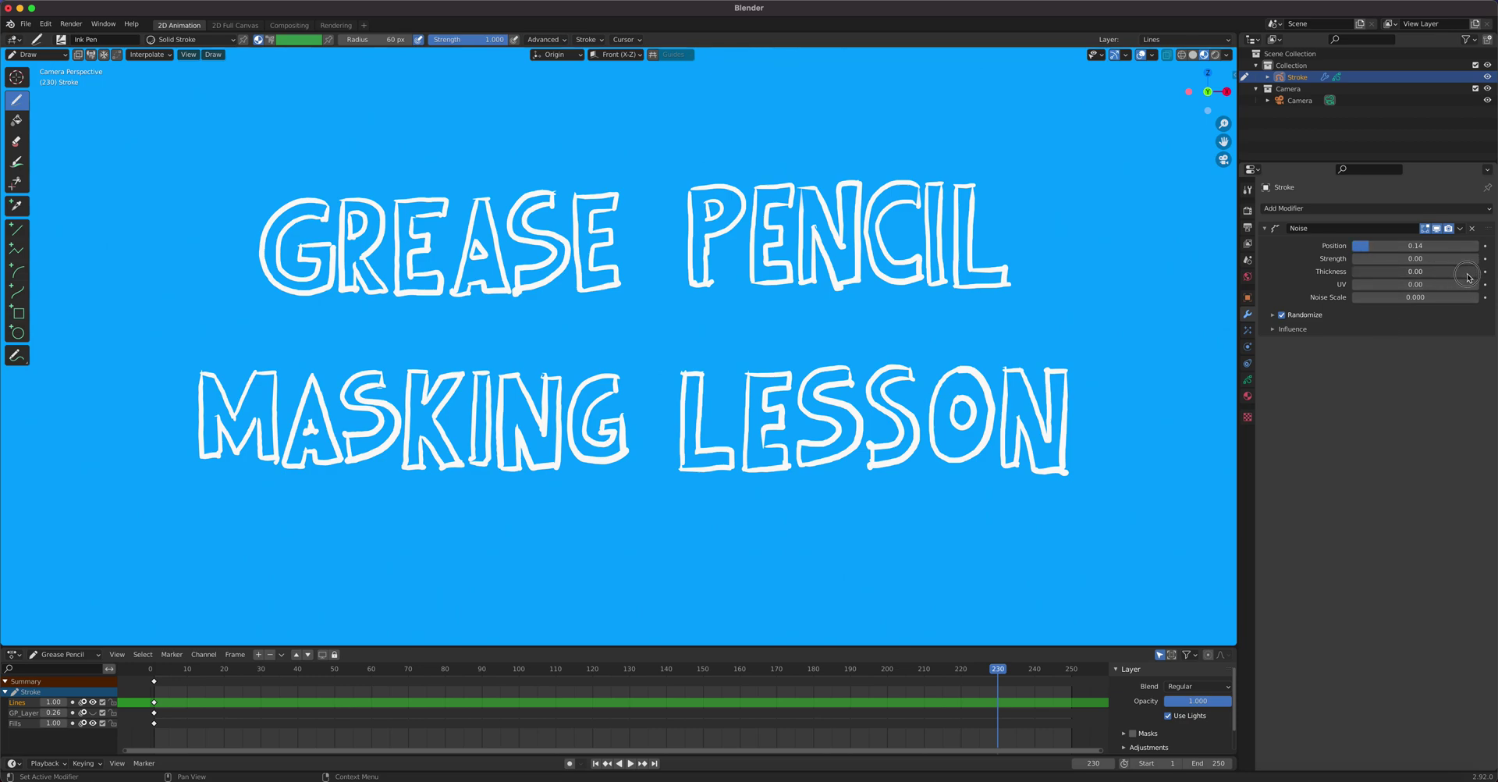
Try adjusting the Noise modifier's Thickness and Noise Scale, checking the effect across several frames and in playback.
mouse_move(1459, 273)
mouse_down()
mouse_move(1484, 276)
mouse_move(1451, 274)
mouse_up()
key(Right)
key(Right)
key(Right)
key(Right)
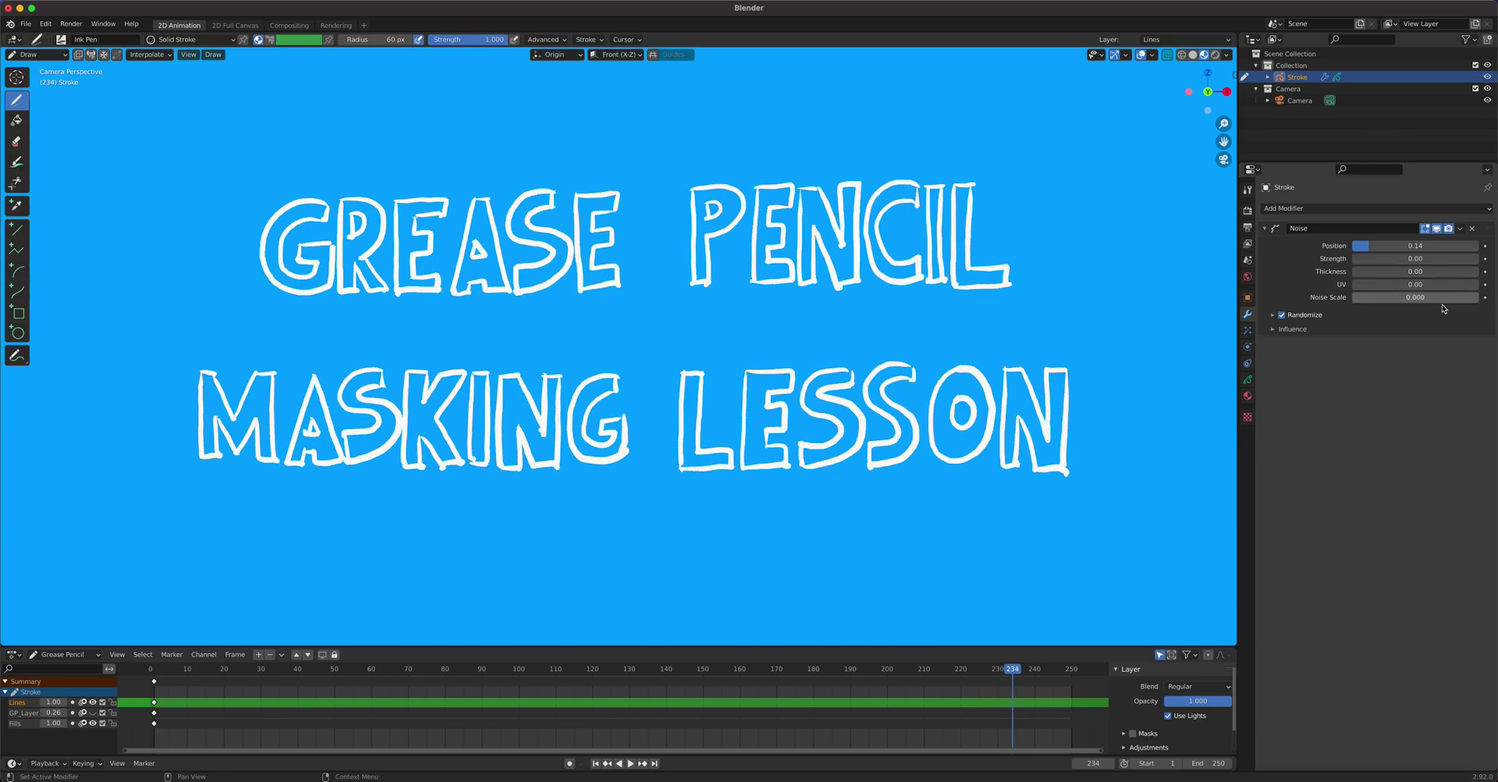
drag(1416, 298, 1406, 311)
key(space)
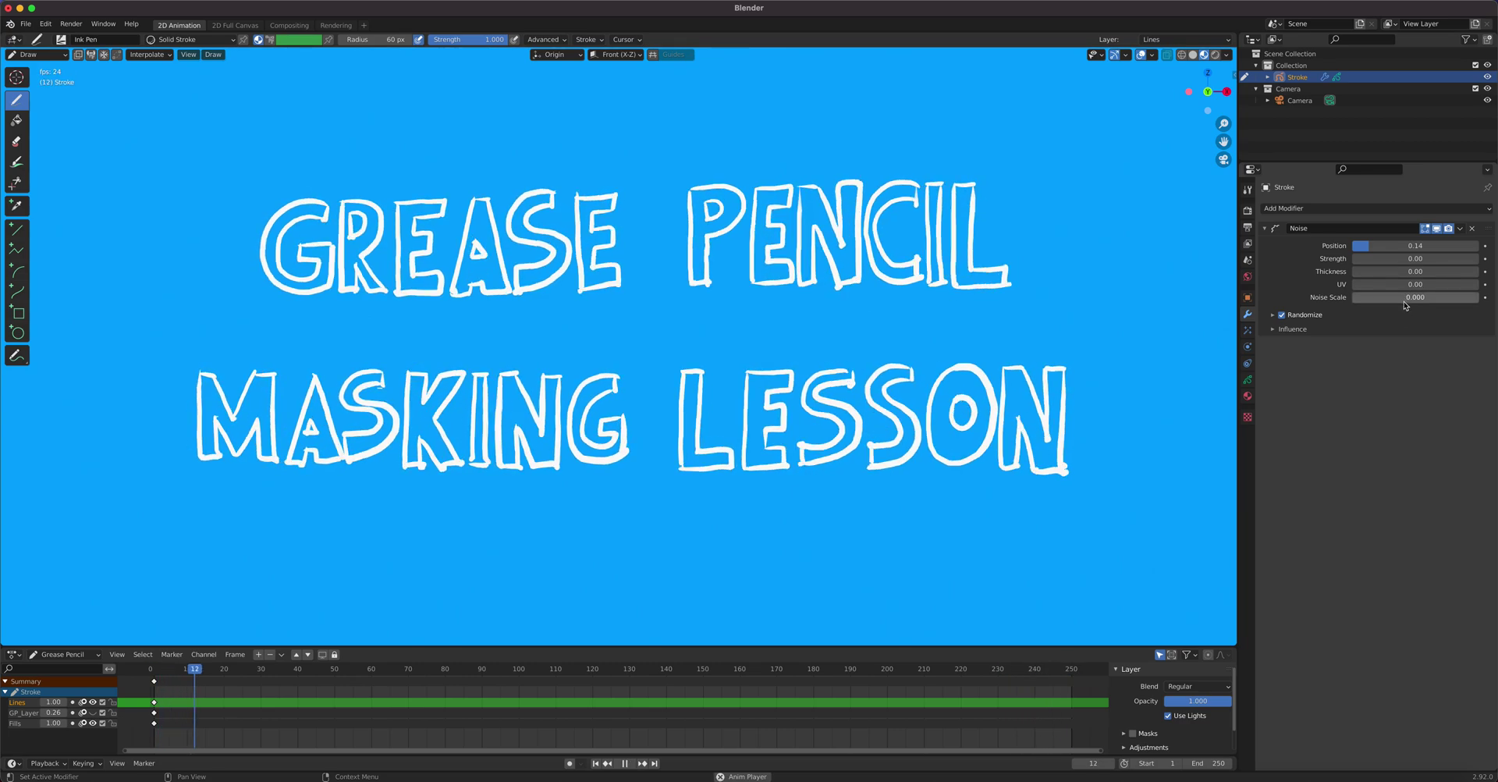
key(space)
Reduce the Noise modifier's Position to 0.04, try adjusting its Strength, and preview the animation.
drag(1407, 246, 1407, 248)
key(space)
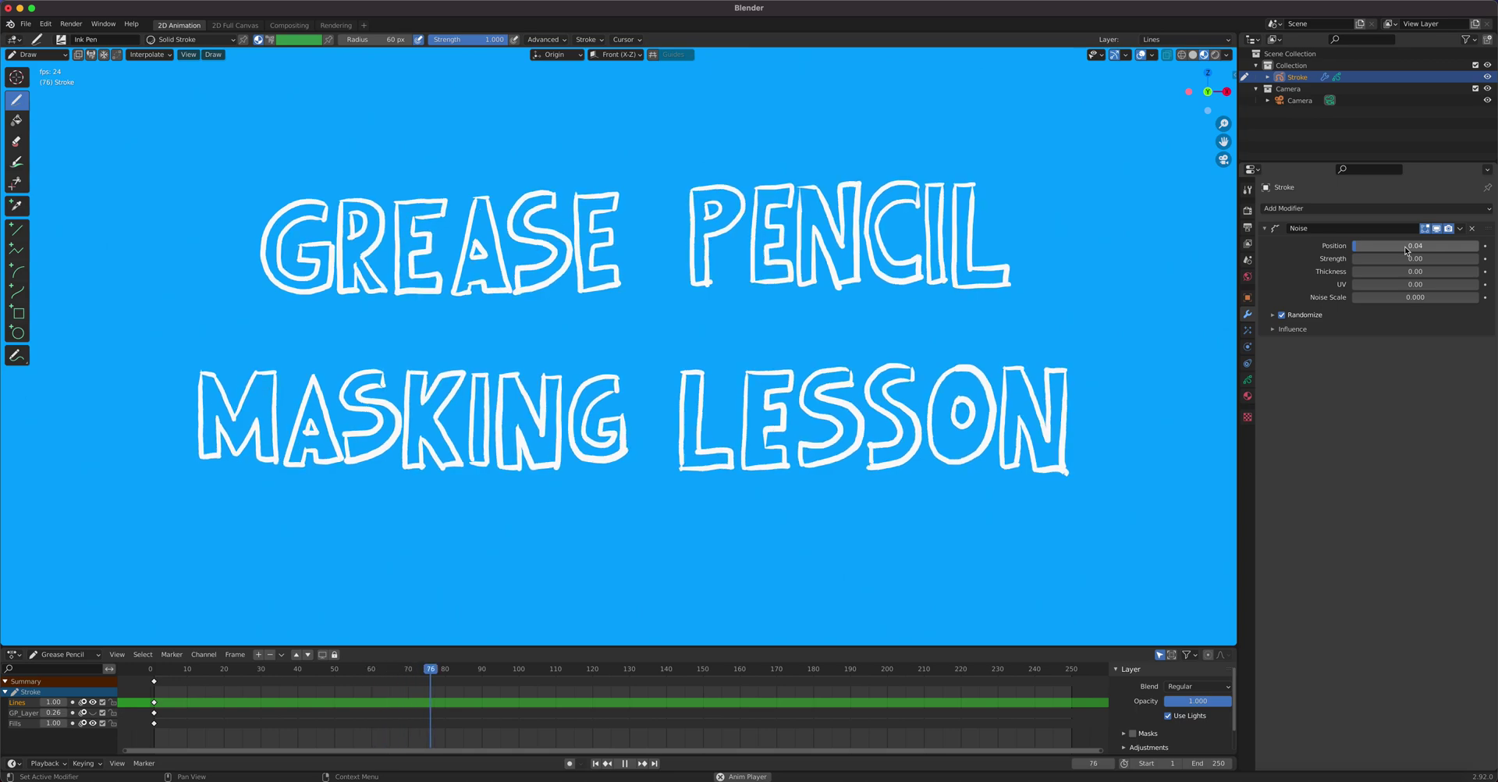
key(space)
click(1413, 259)
mouse_move(1395, 261)
mouse_down()
mouse_move(1439, 260)
mouse_move(1386, 262)
mouse_up()
key(space)
key(space)
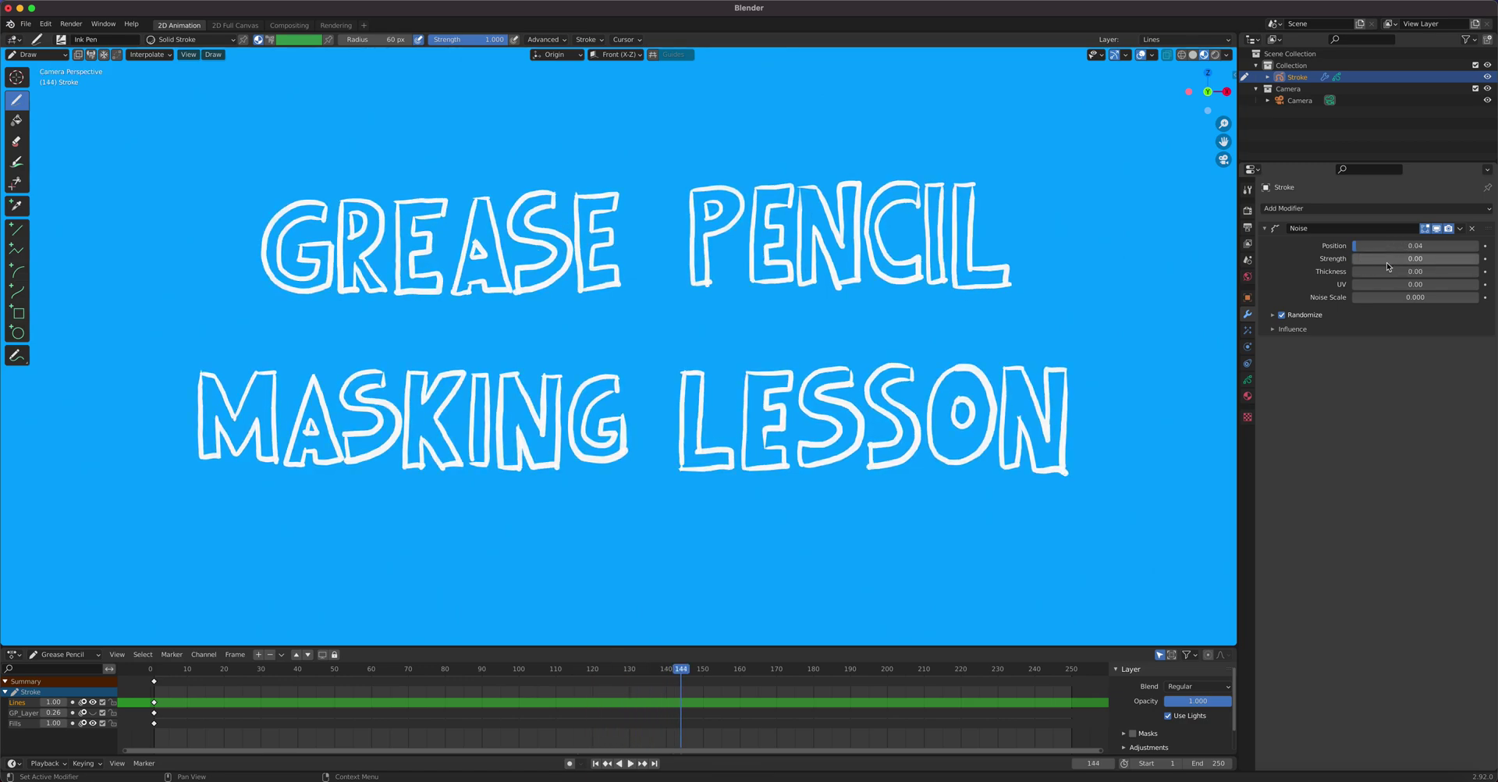
Expand the Noise modifier's Randomize settings, raise Position to 0.11, and preview the animation.
click(1271, 315)
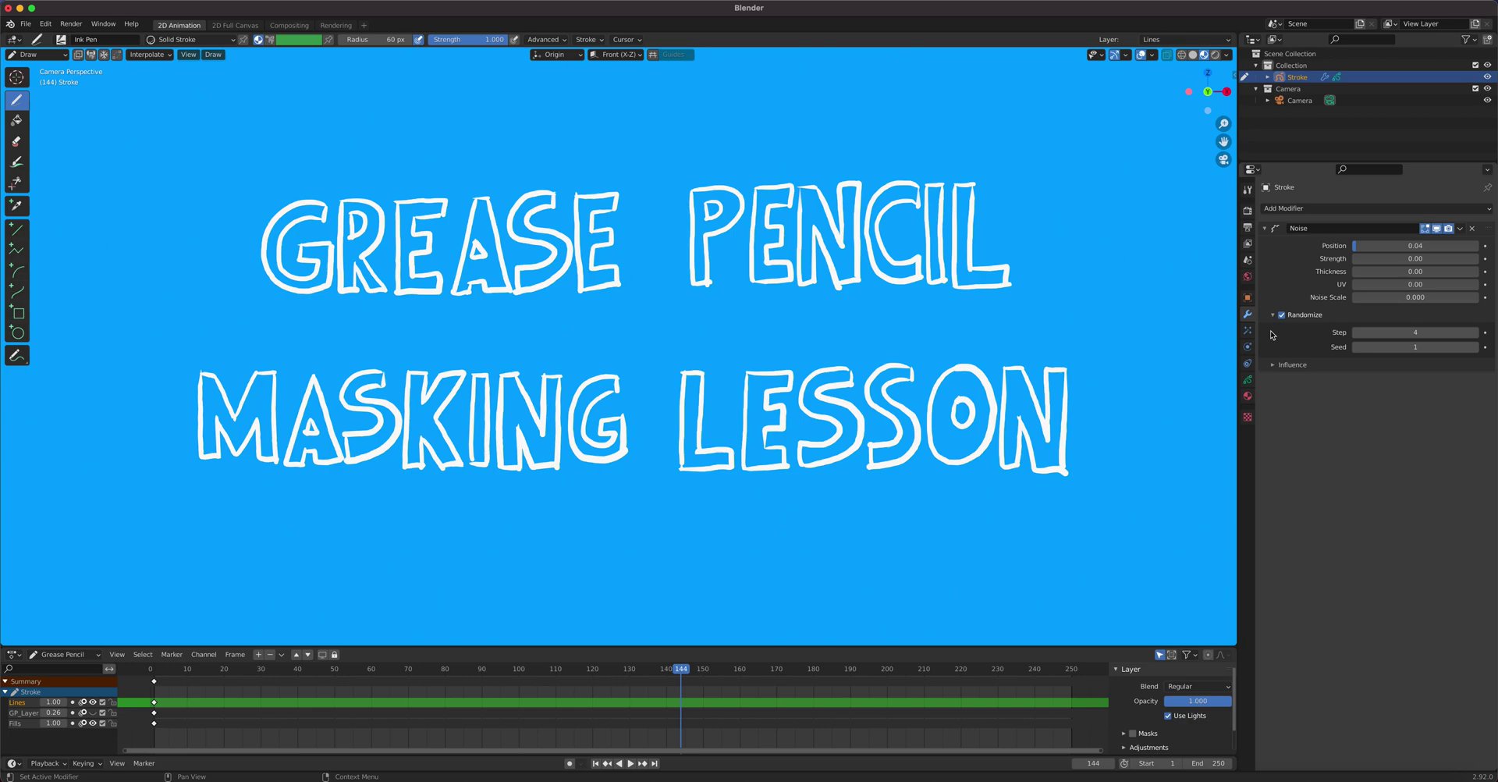
key(space)
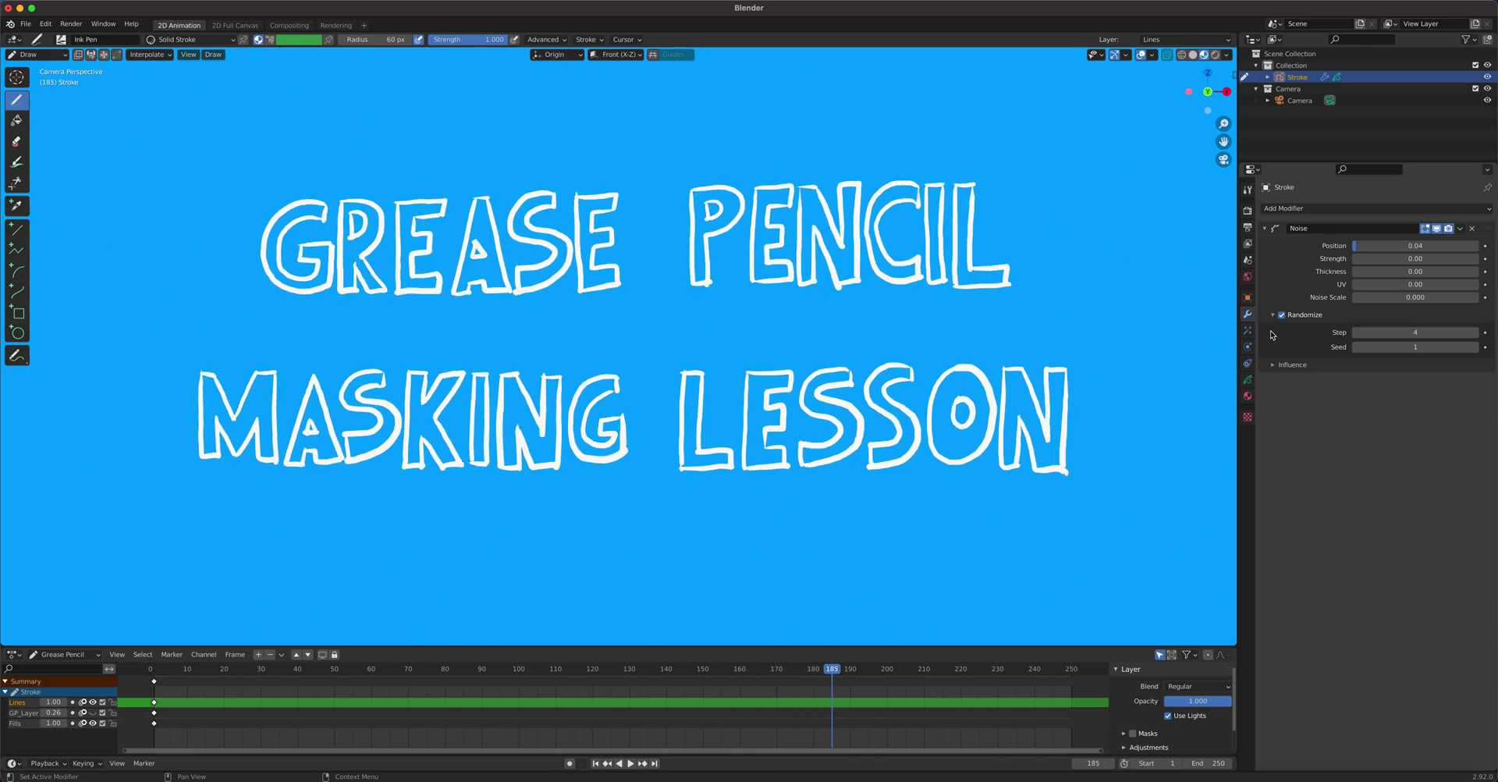
drag(1361, 246, 1370, 248)
key(space)
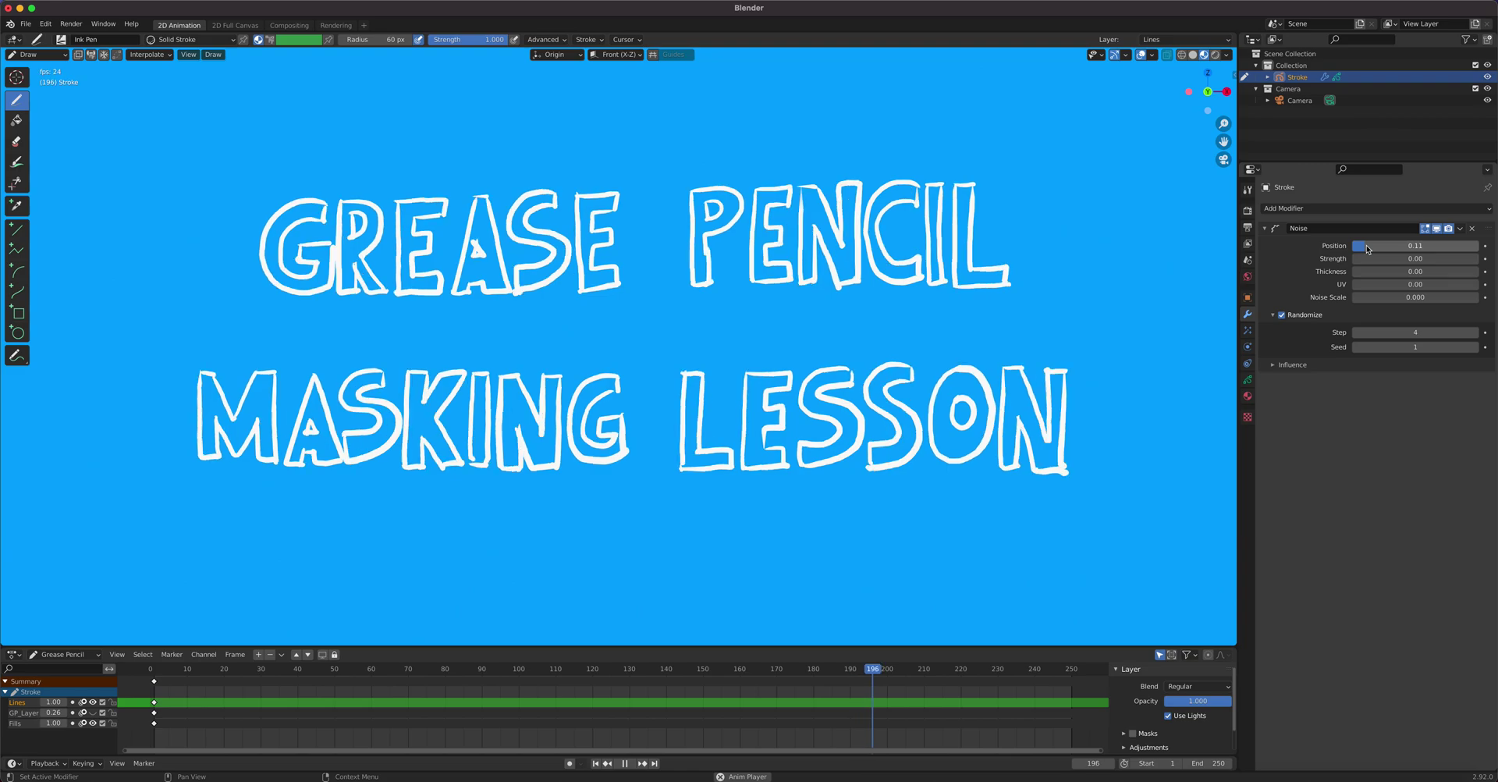
key(space)
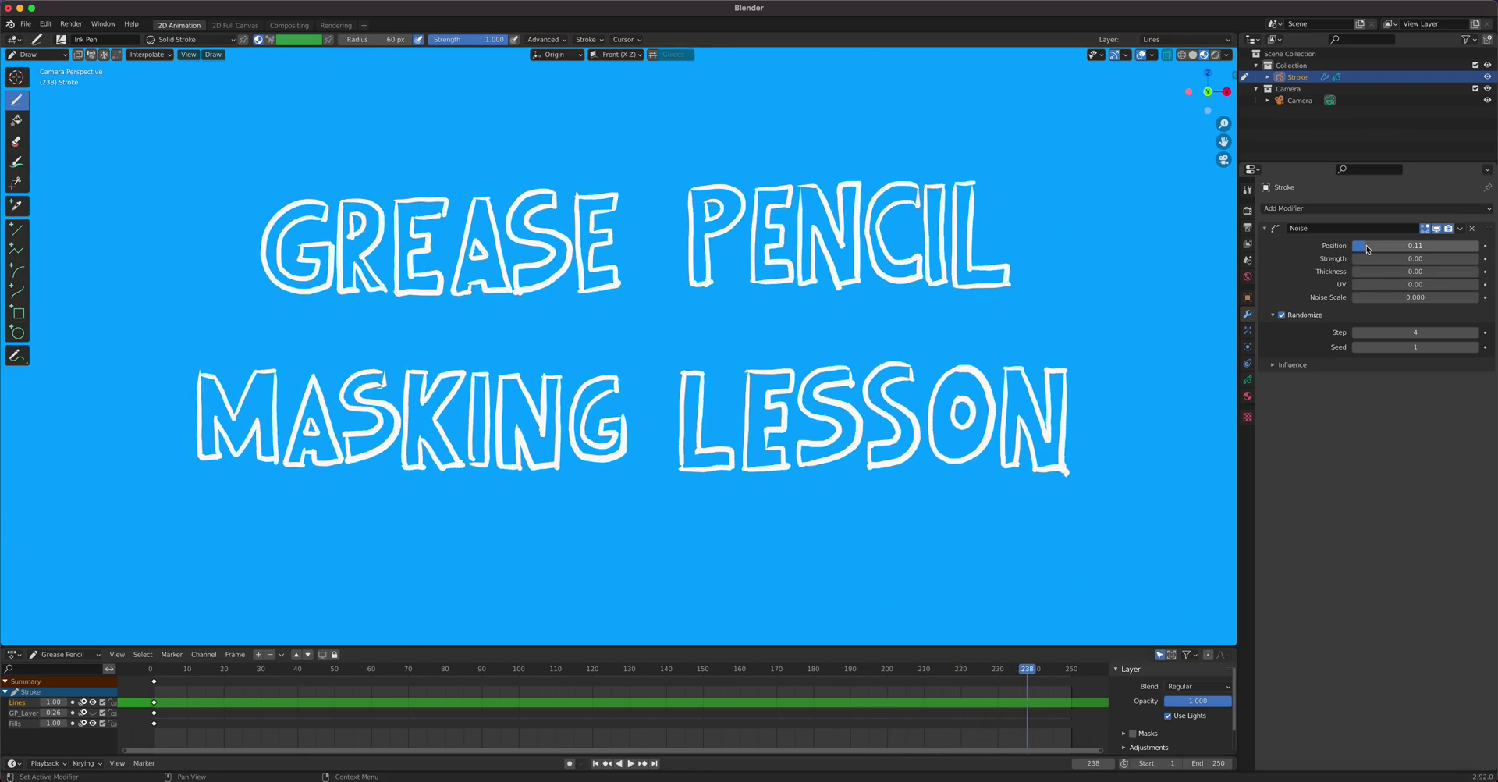
Set the Noise modifier's Position to 0.07 and play back the animation.
click(1359, 248)
drag(1358, 248, 1346, 254)
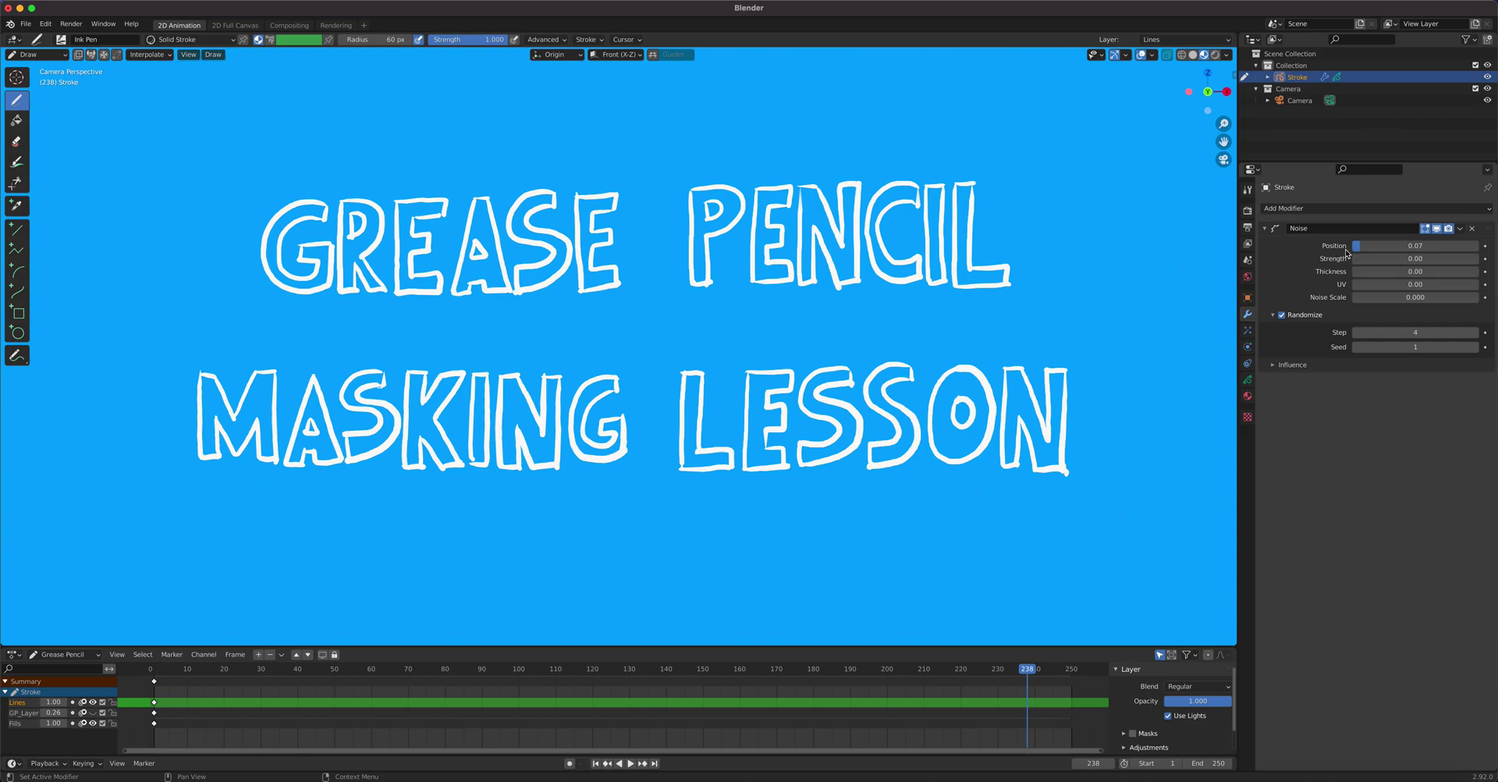
key(space)
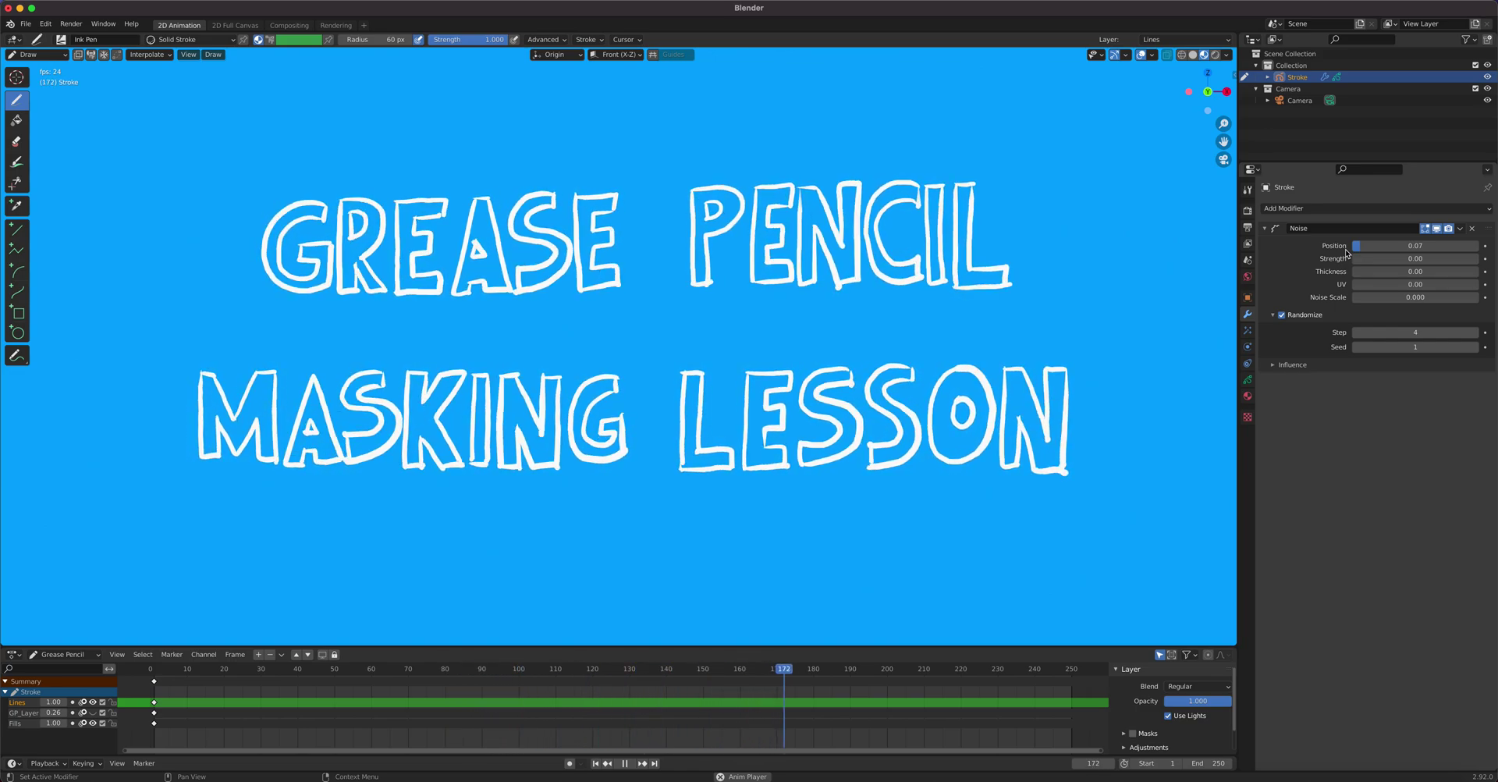
key(space)
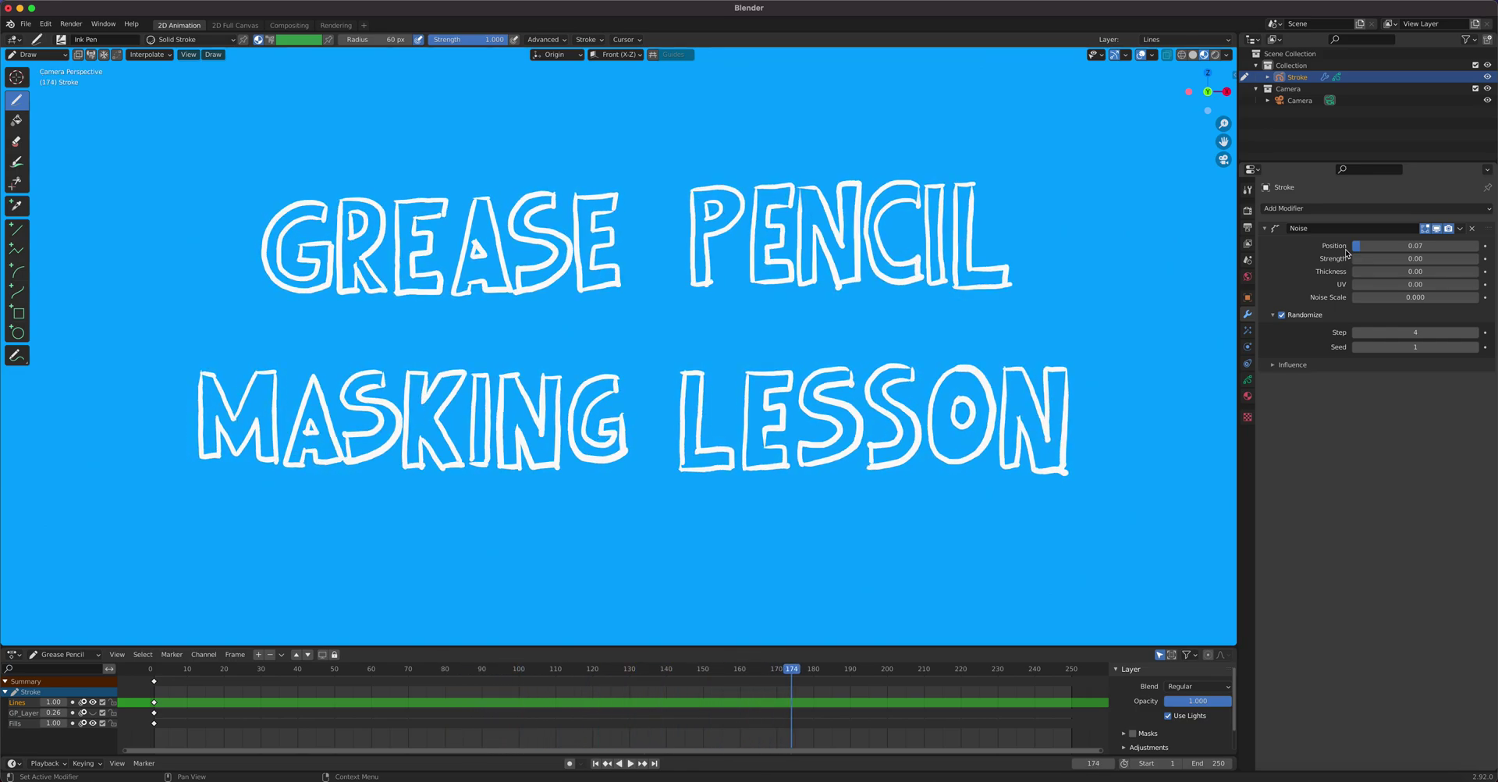
Add a Build modifier to the Stroke object and preview the lettering drawing itself from frame 1.
click(1314, 208)
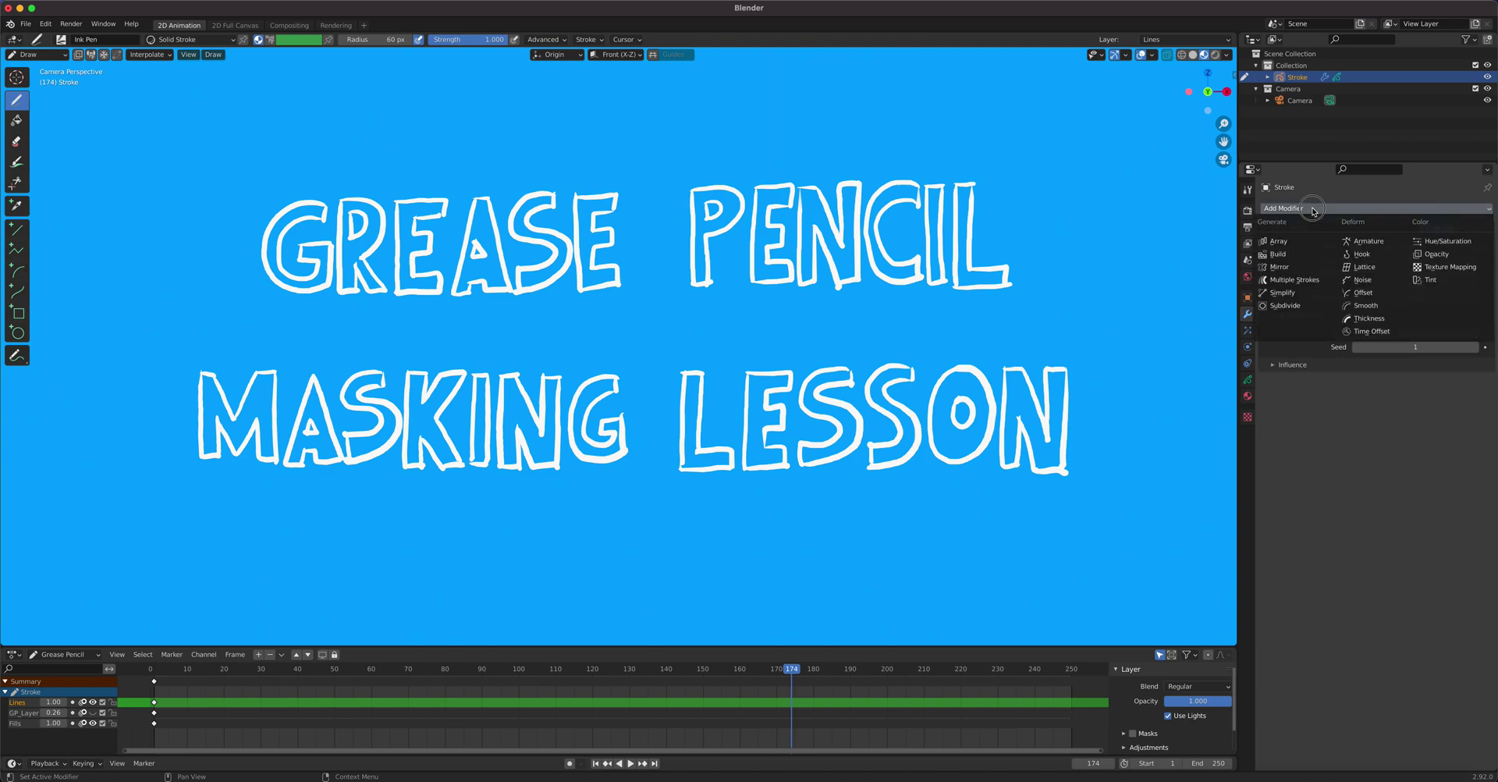
click(1285, 257)
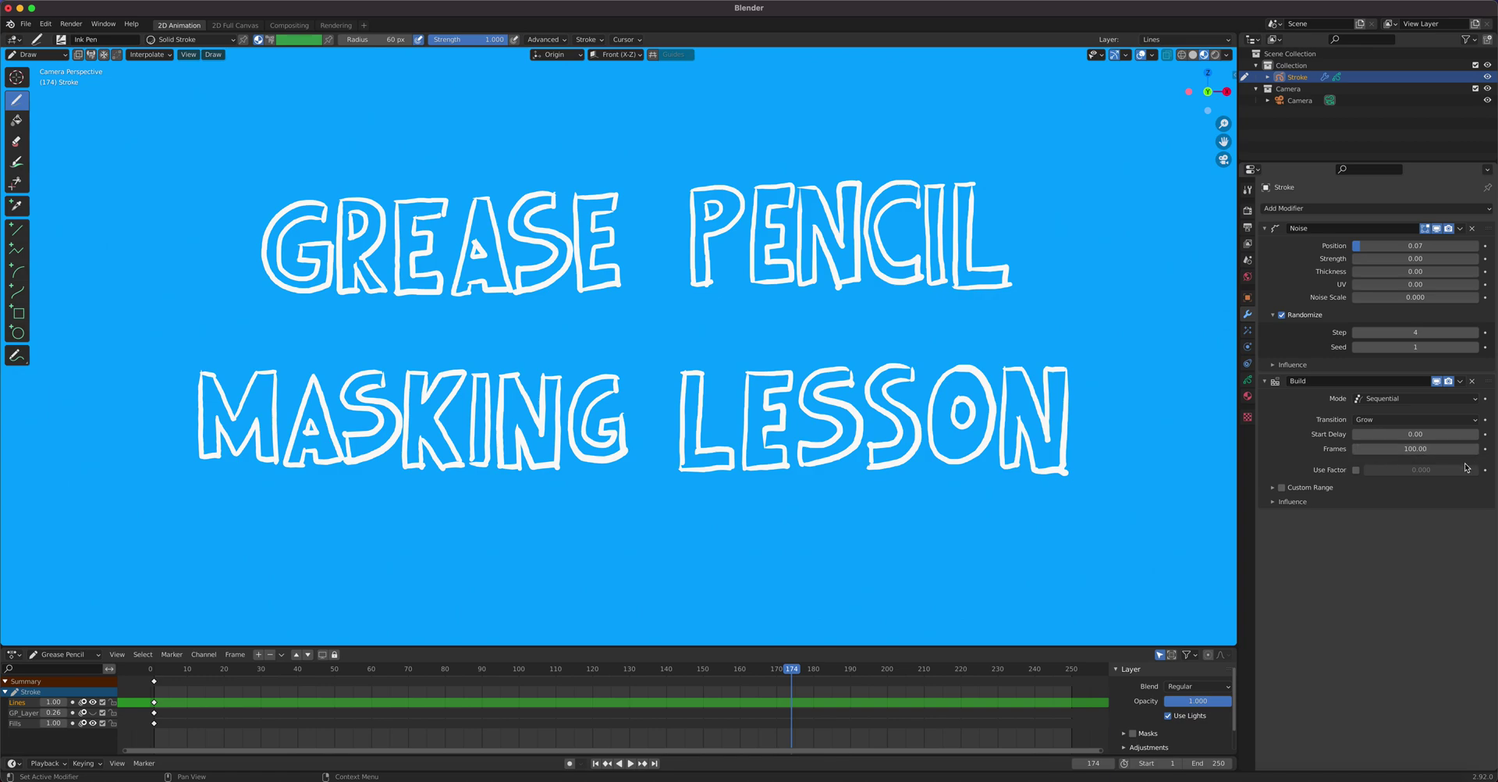
drag(165, 669, 154, 669)
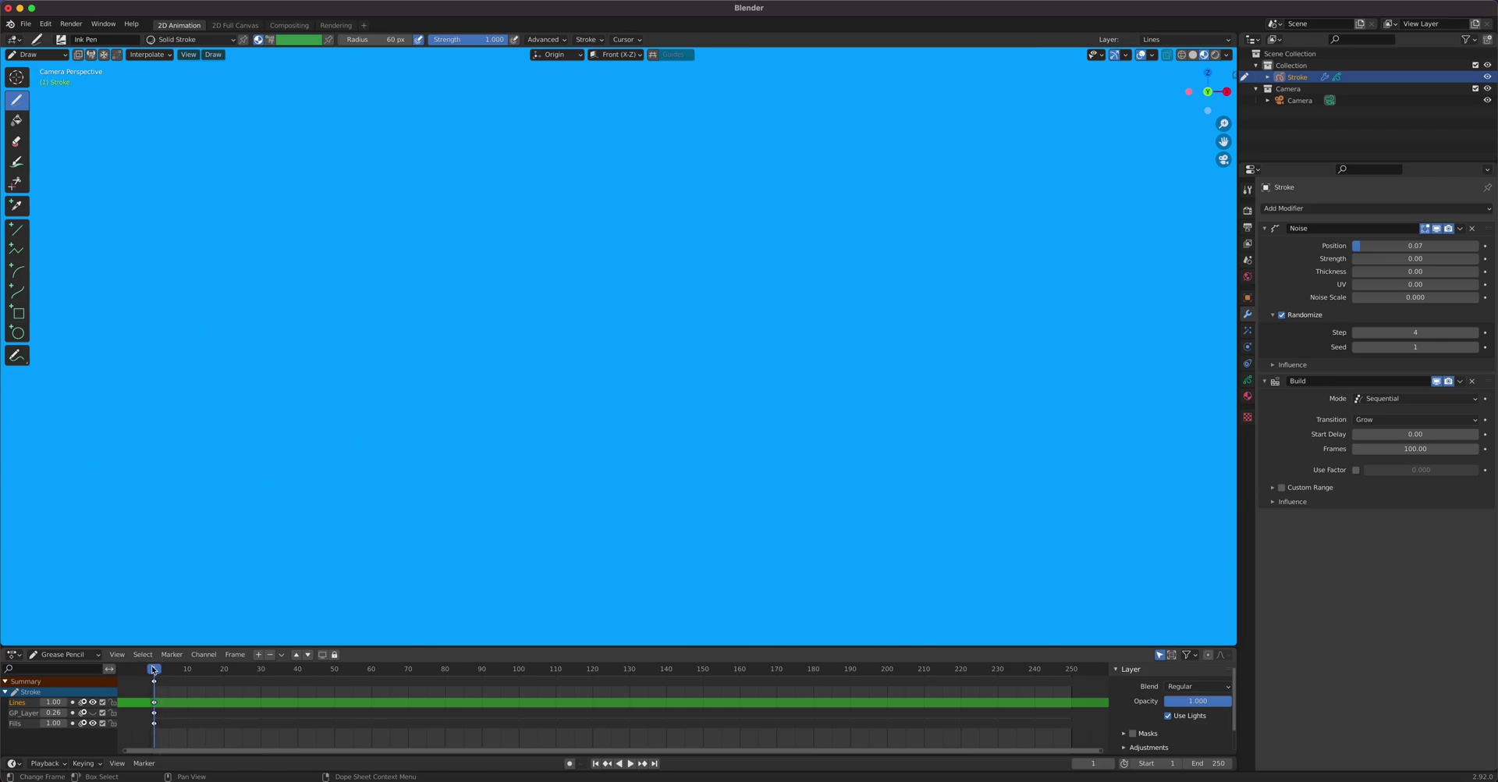
key(space)
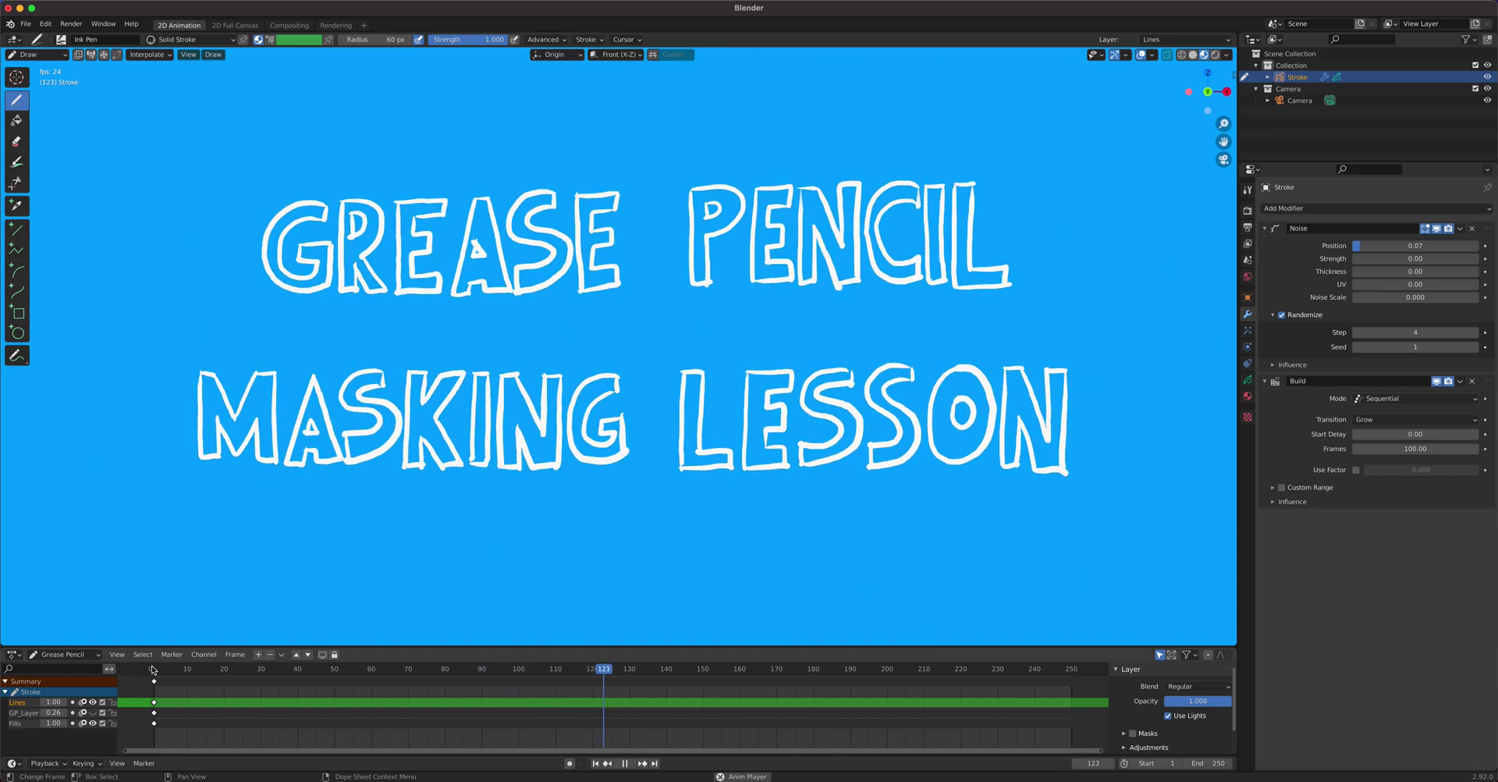
key(space)
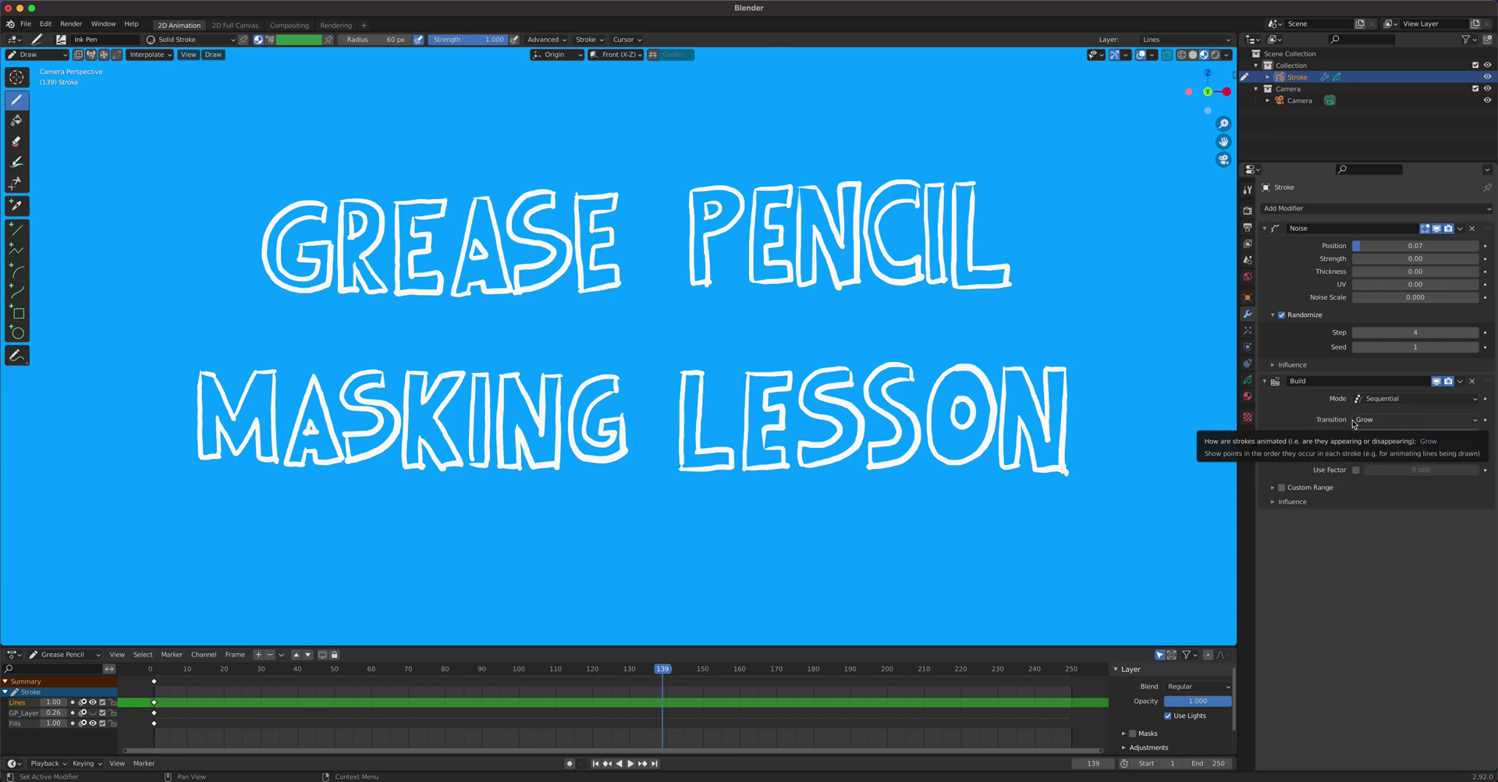
key(space)
drag(662, 669, 163, 701)
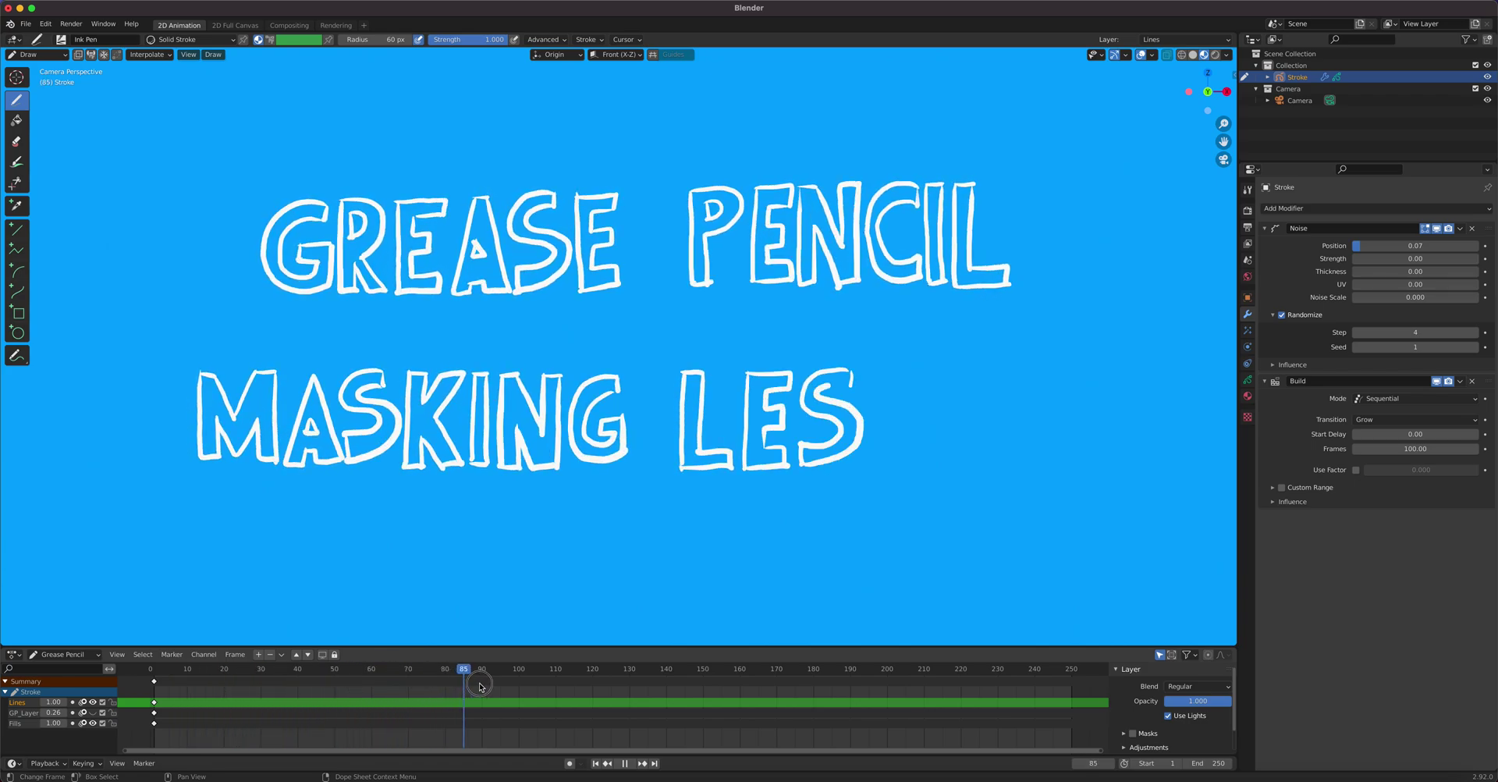
key(space)
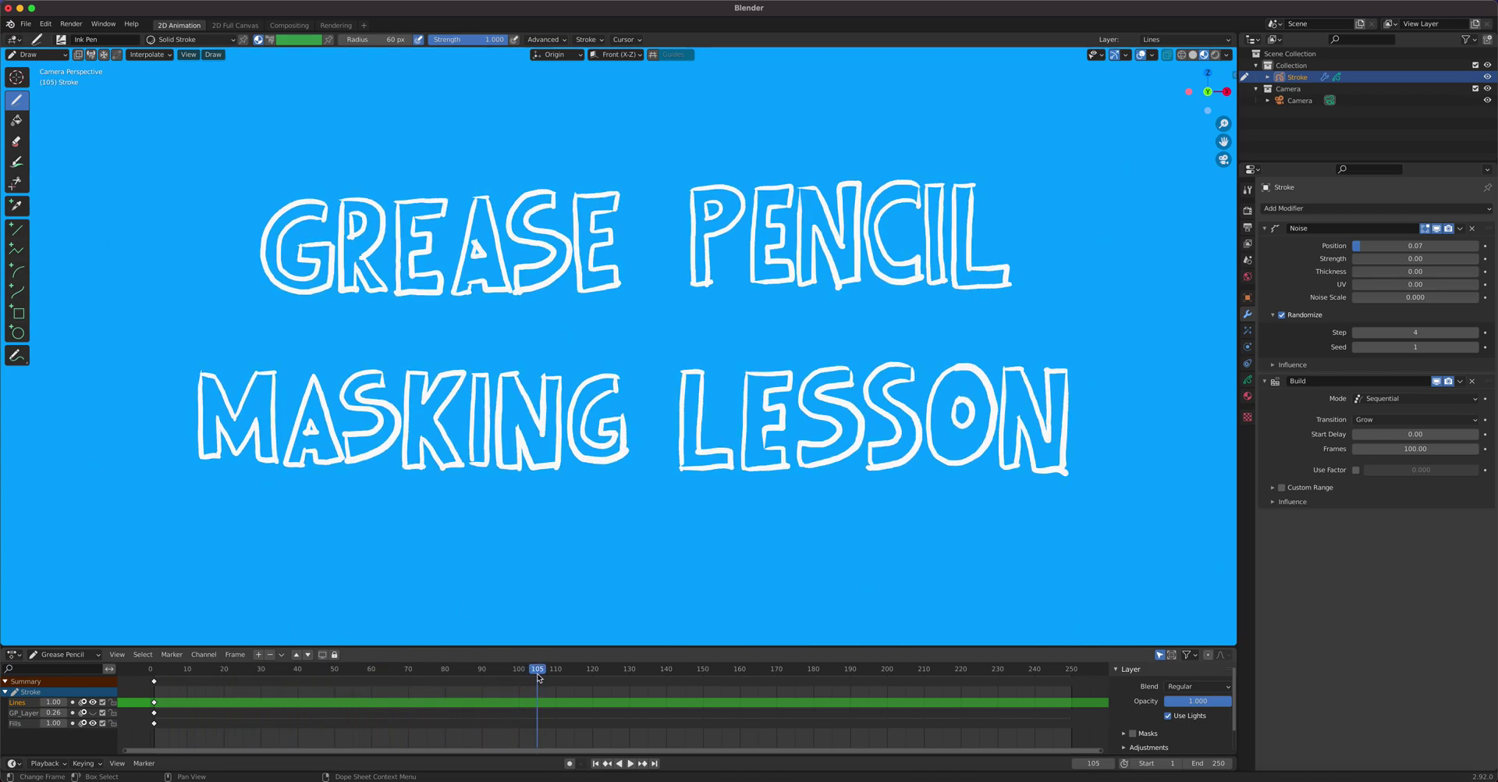
Set the Build modifier's Transition to Shrink and scrub the timeline back to frame 2 to preview it.
click(1404, 419)
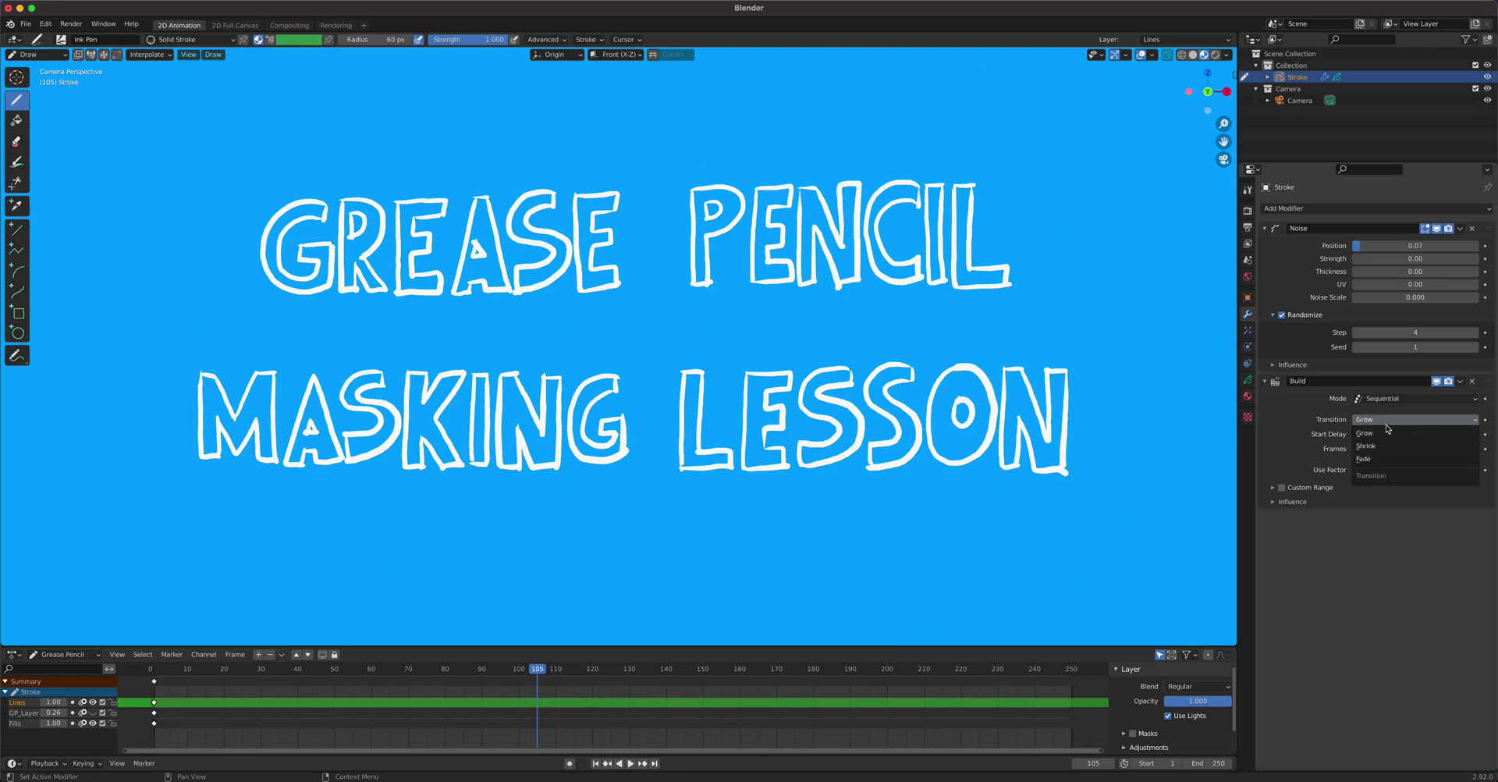
click(1370, 446)
mouse_move(528, 677)
mouse_down()
mouse_move(152, 700)
mouse_move(499, 712)
mouse_move(156, 710)
mouse_up()
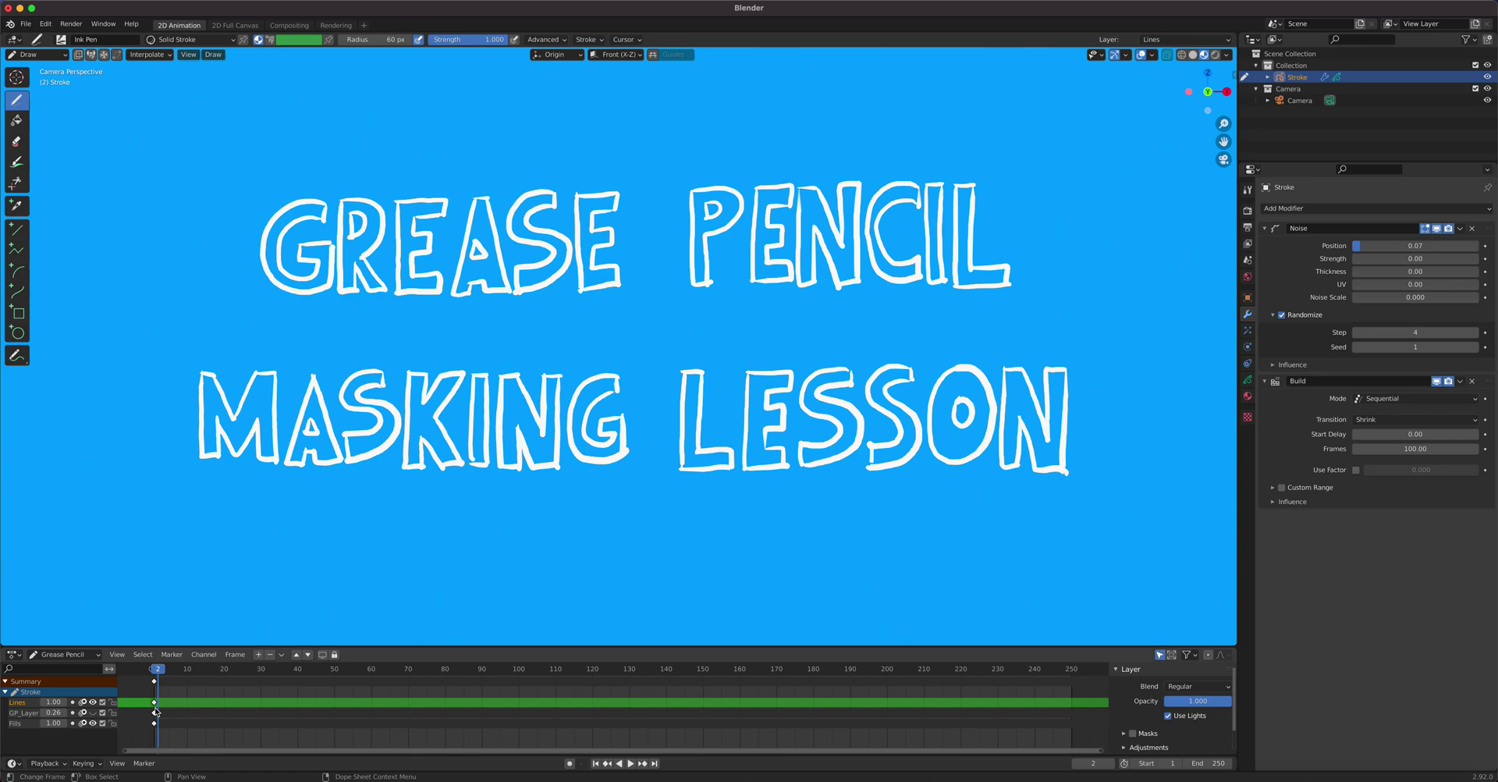
Change the Build modifier's Transition to Fade.
click(1404, 419)
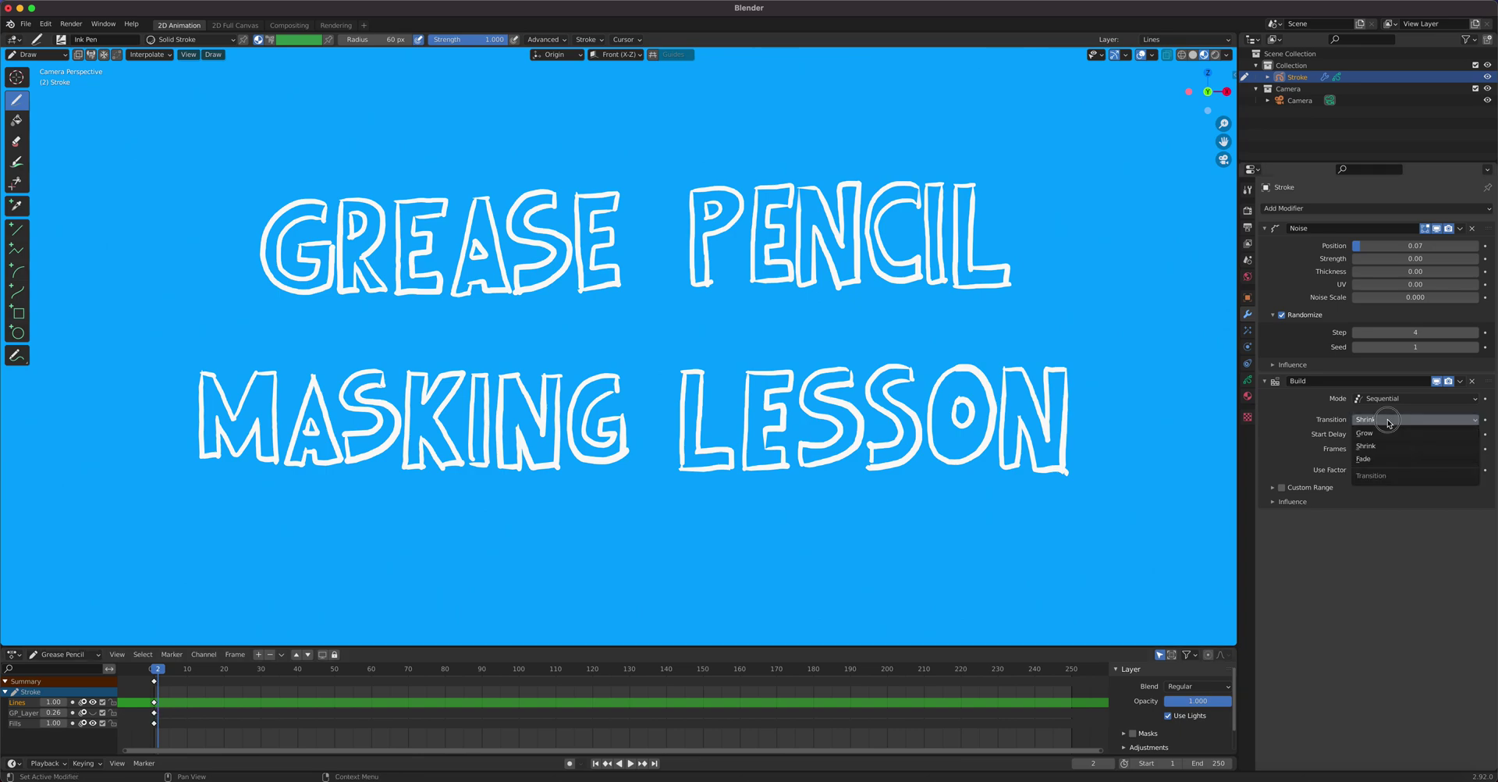
click(1379, 459)
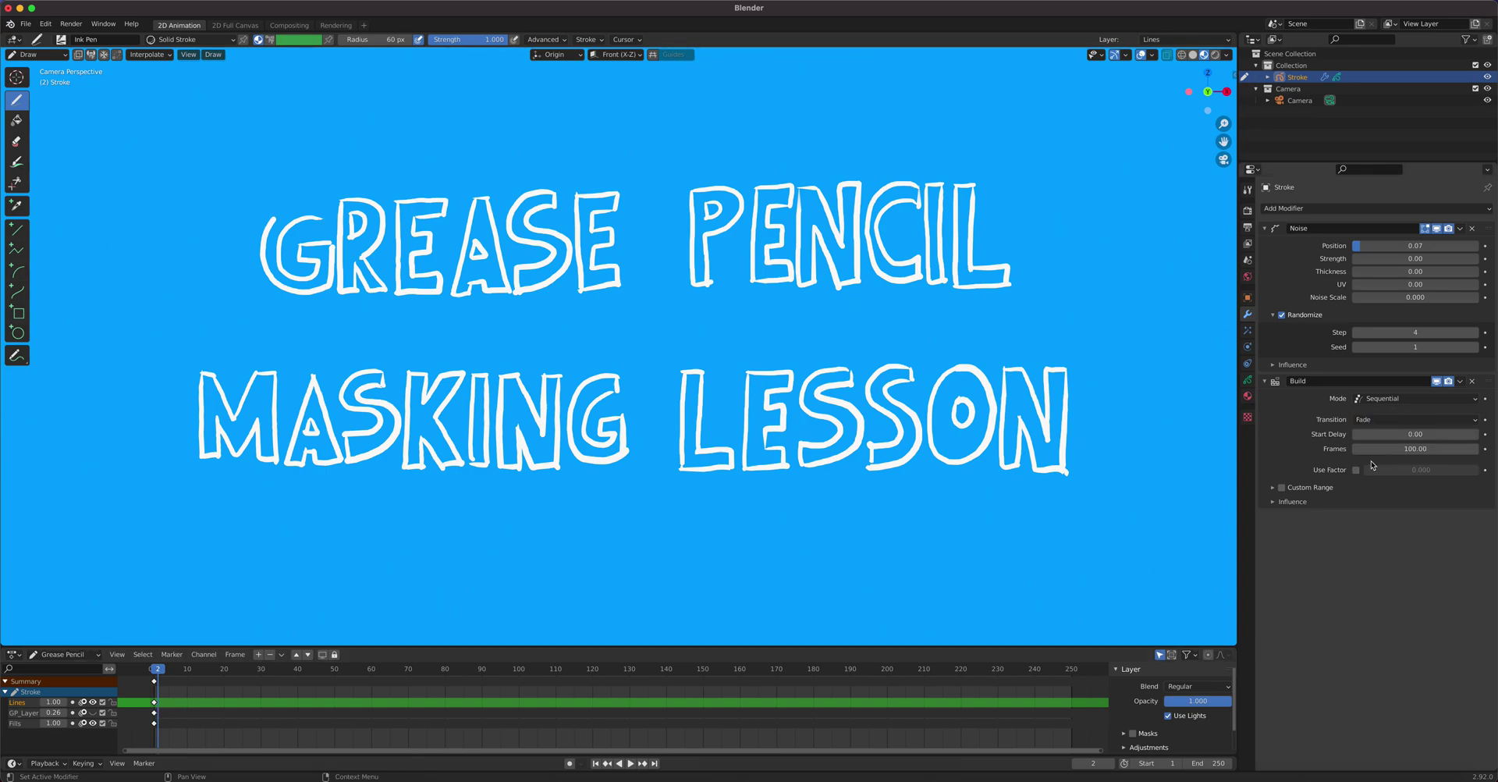
Play the animation from frame 1 to preview the Build modifier's Fade transition.
click(154, 673)
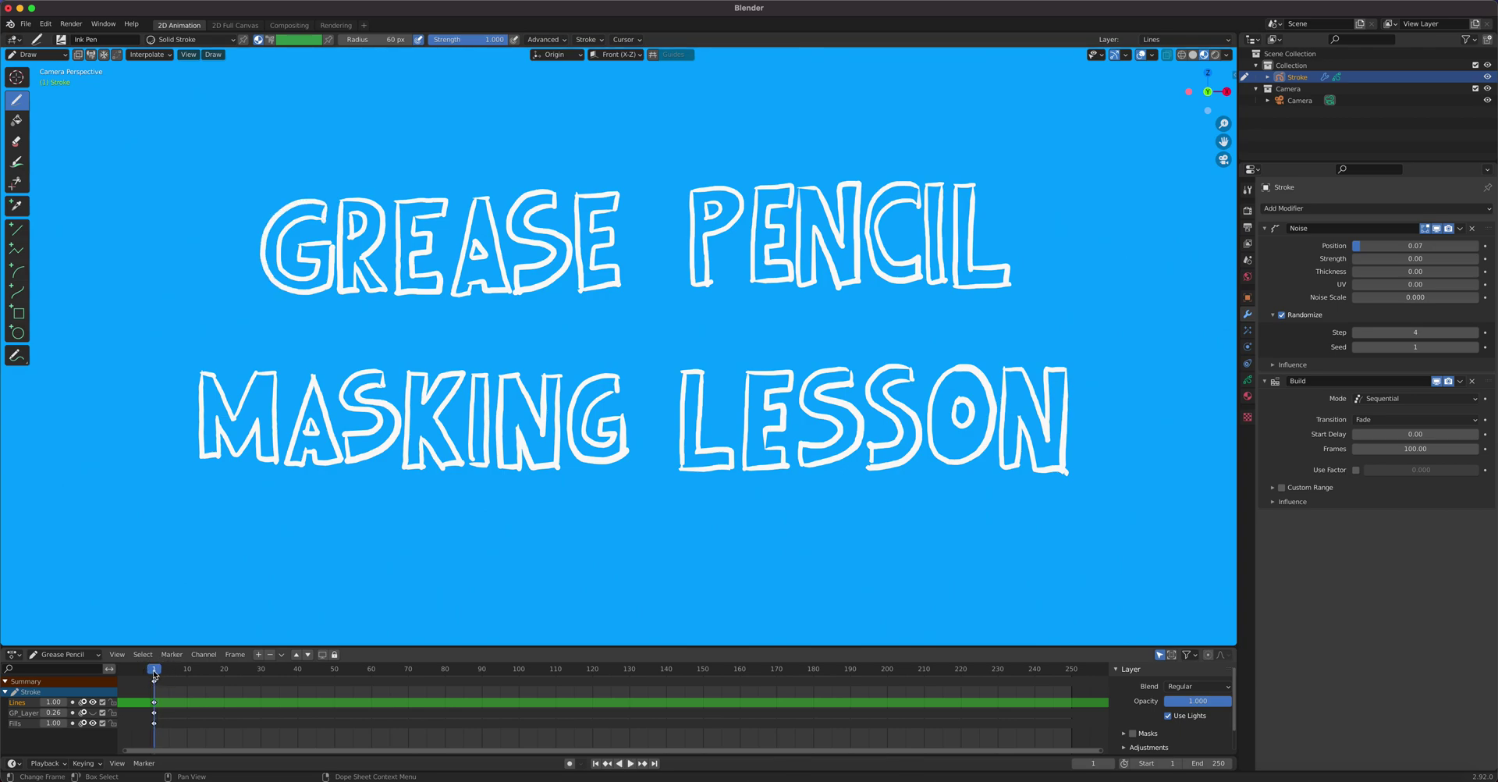
key(space)
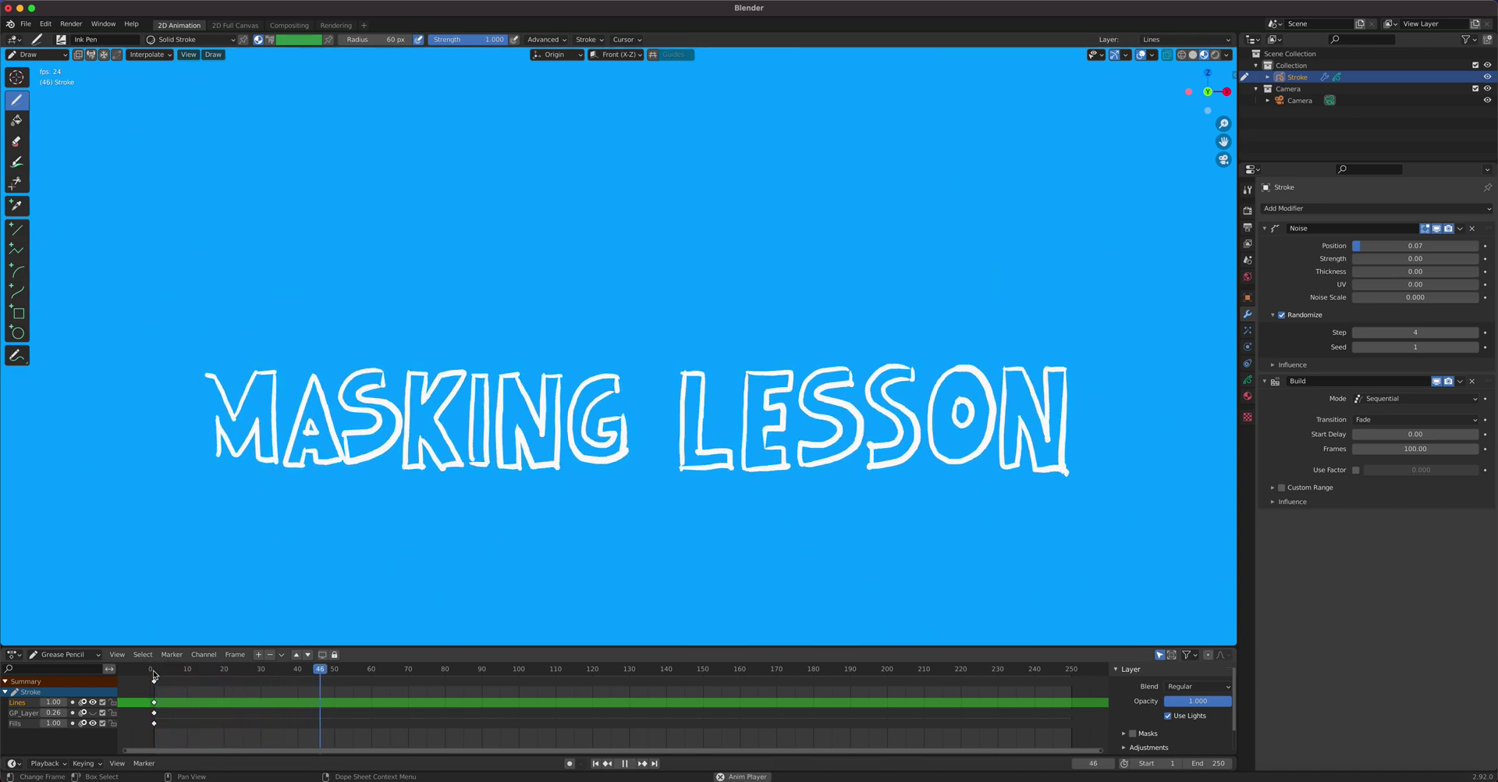
key(space)
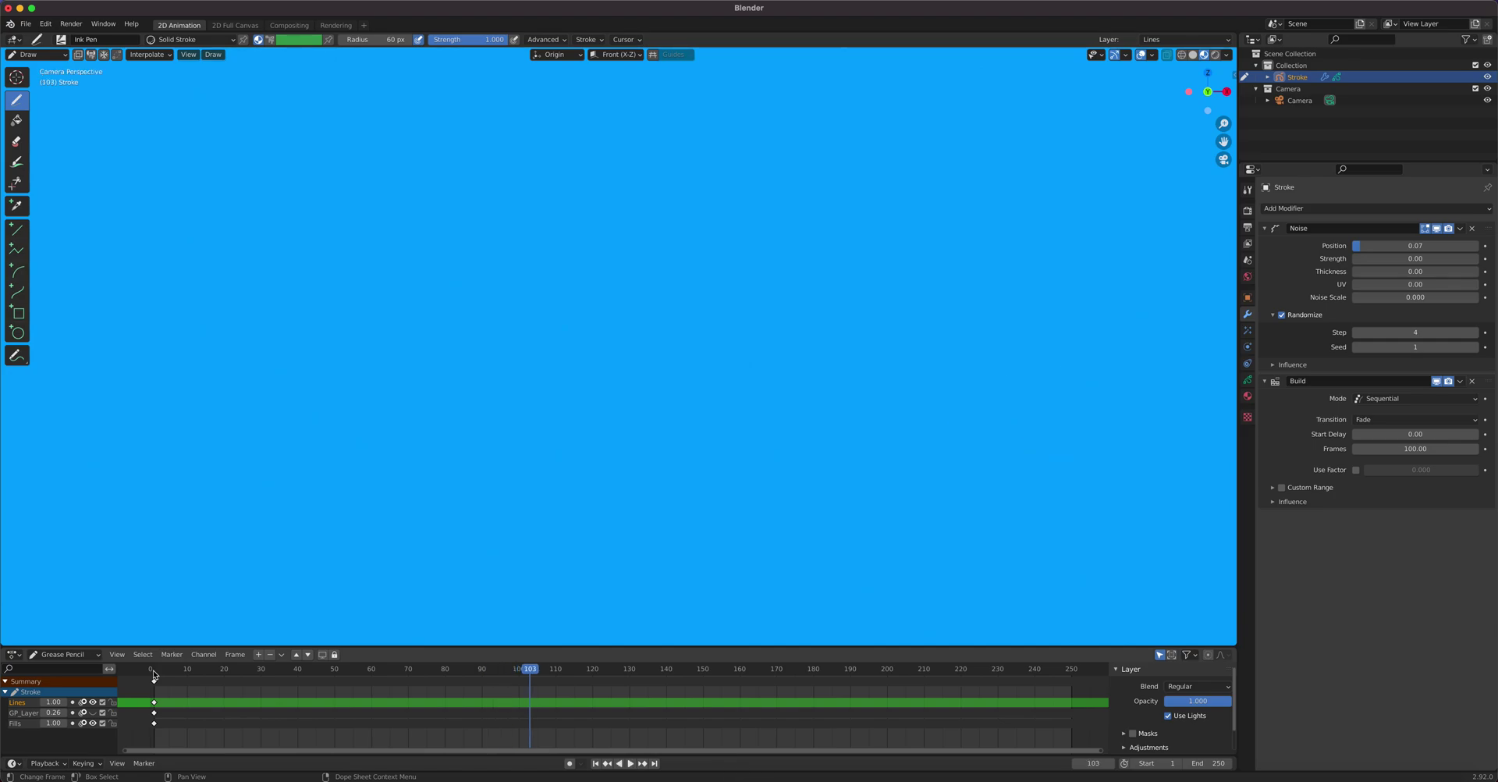
Set the Build modifier's Transition to Grow with Mode kept at Sequential, and play the lettering from the start.
click(1397, 419)
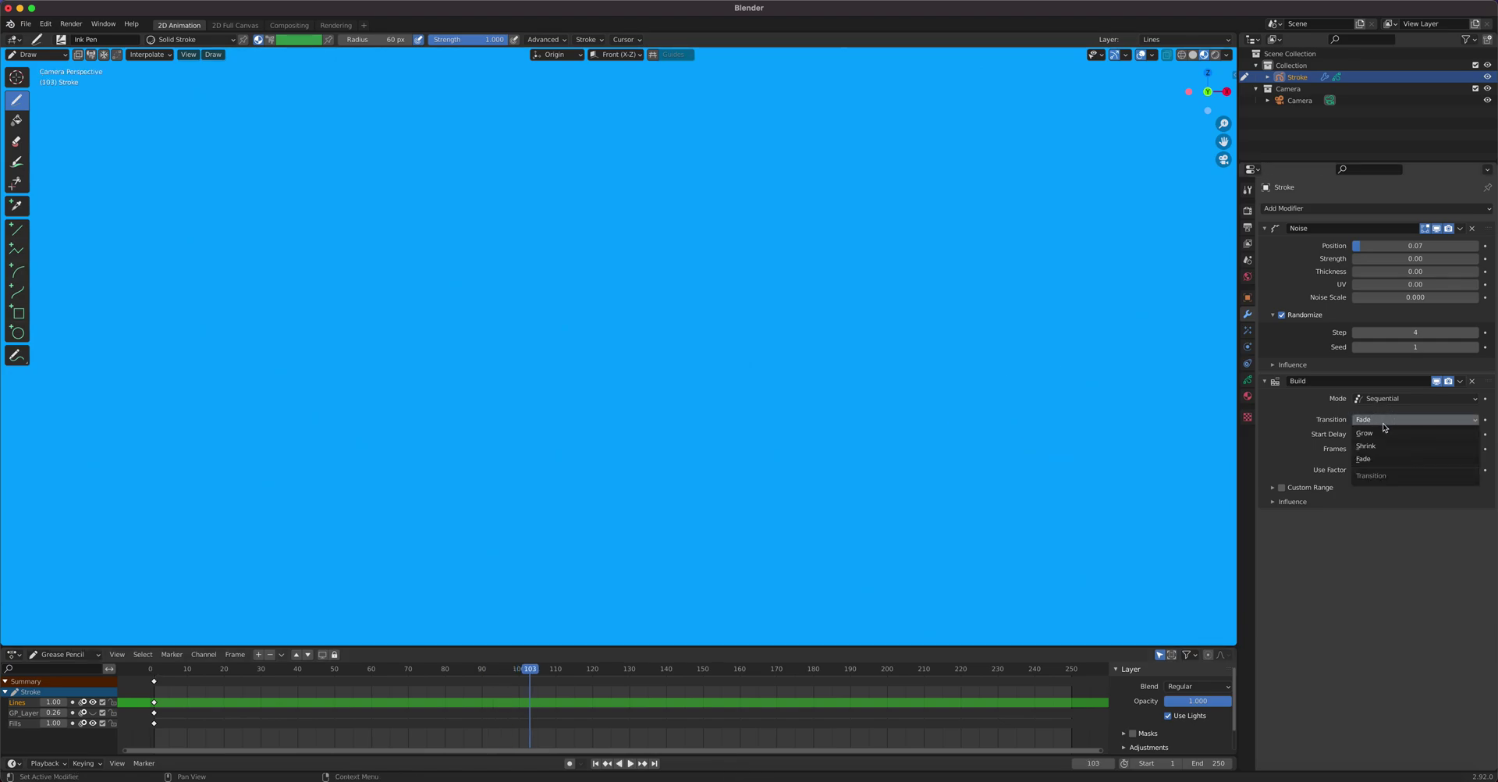
click(1373, 435)
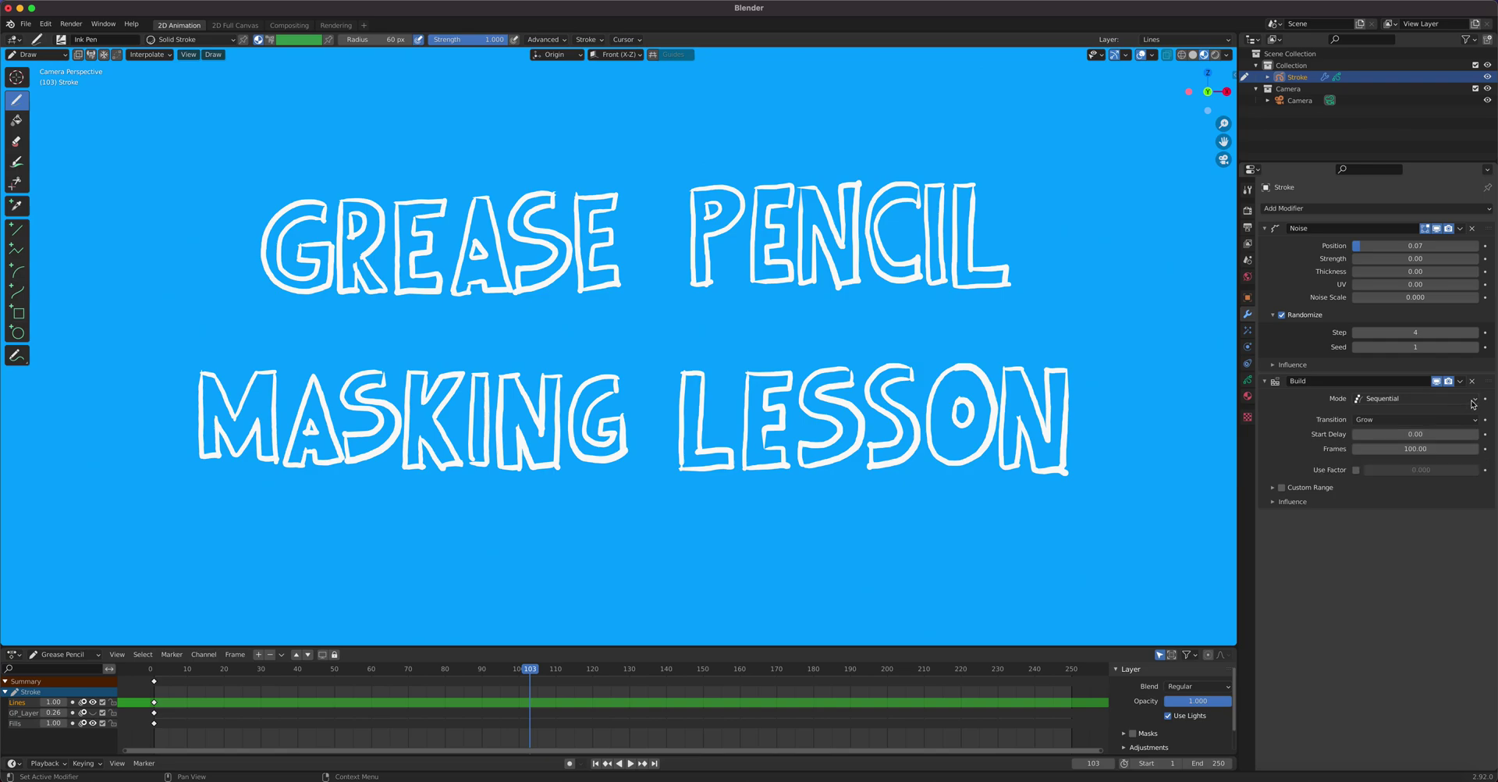
click(1409, 399)
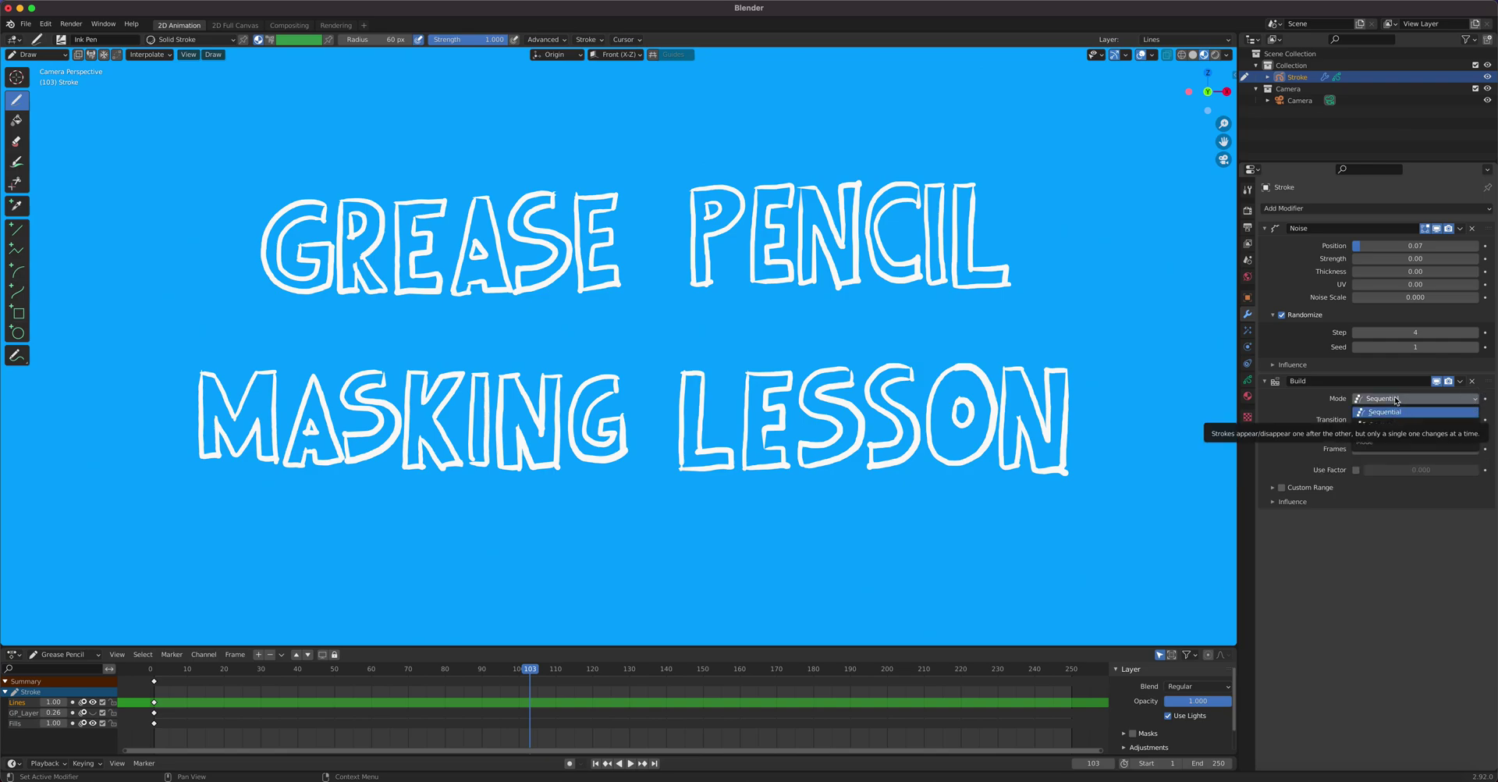
click(1392, 411)
click(158, 671)
key(space)
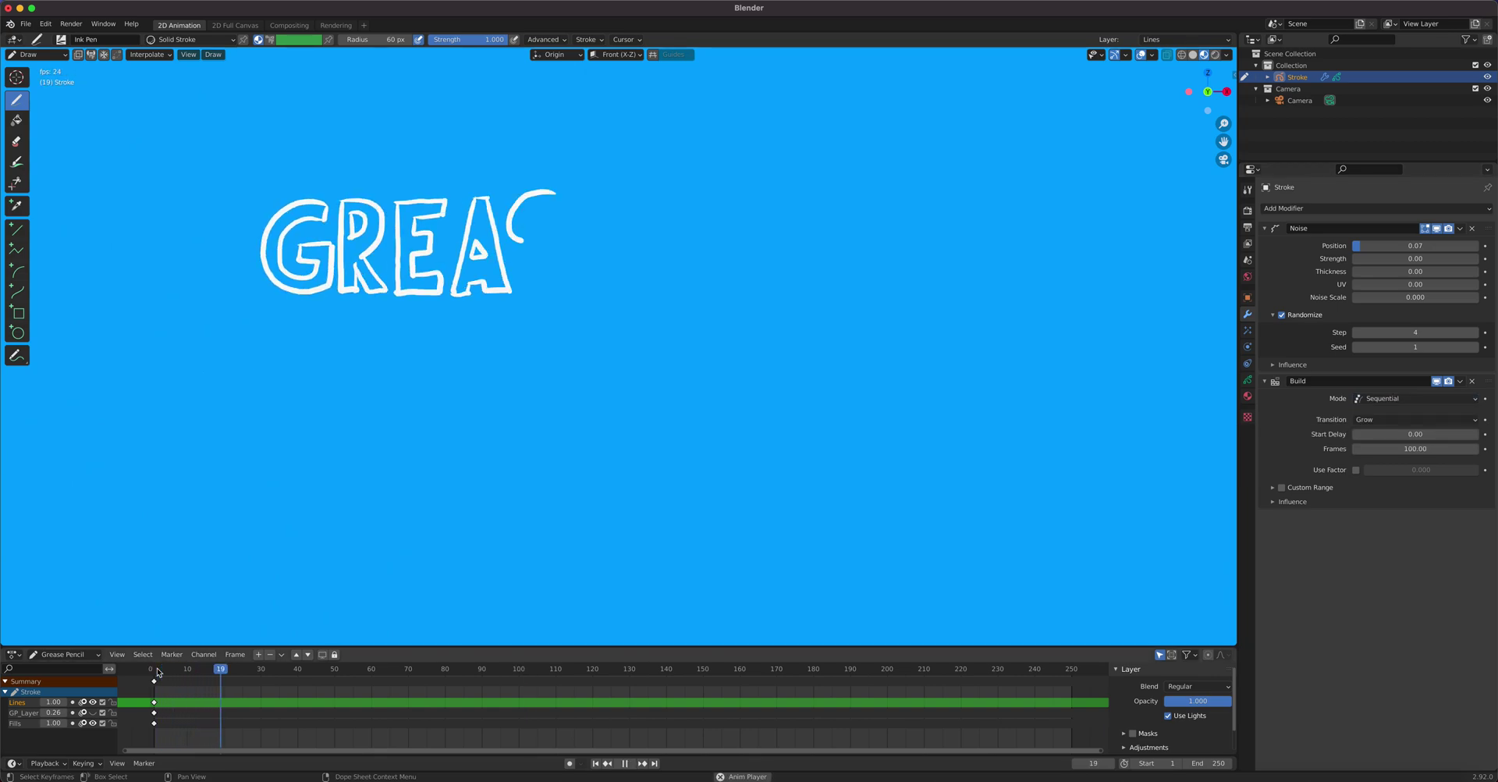
key(space)
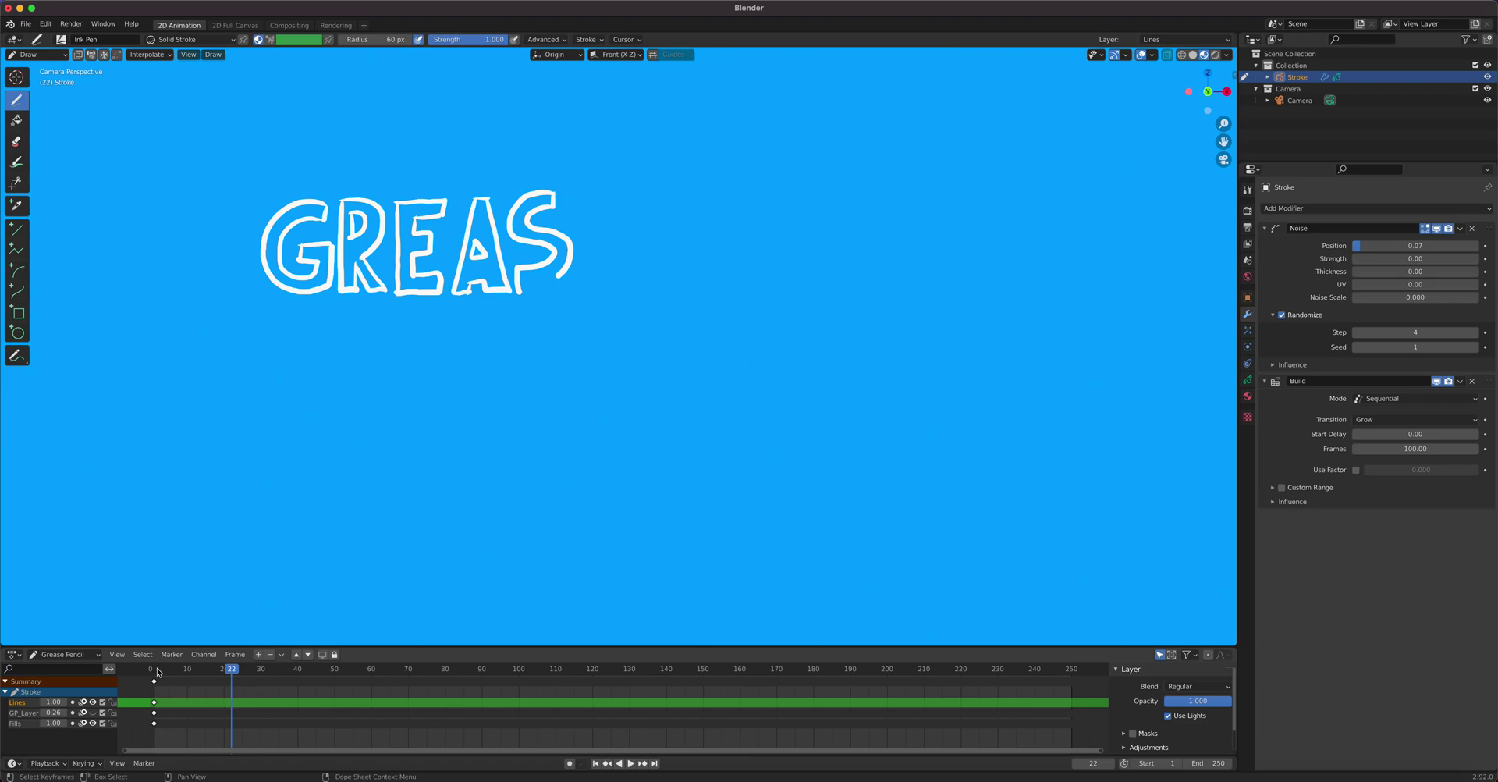
Set the Build modifier's Mode to Concurrent and play the animation from frame 0.
click(1392, 398)
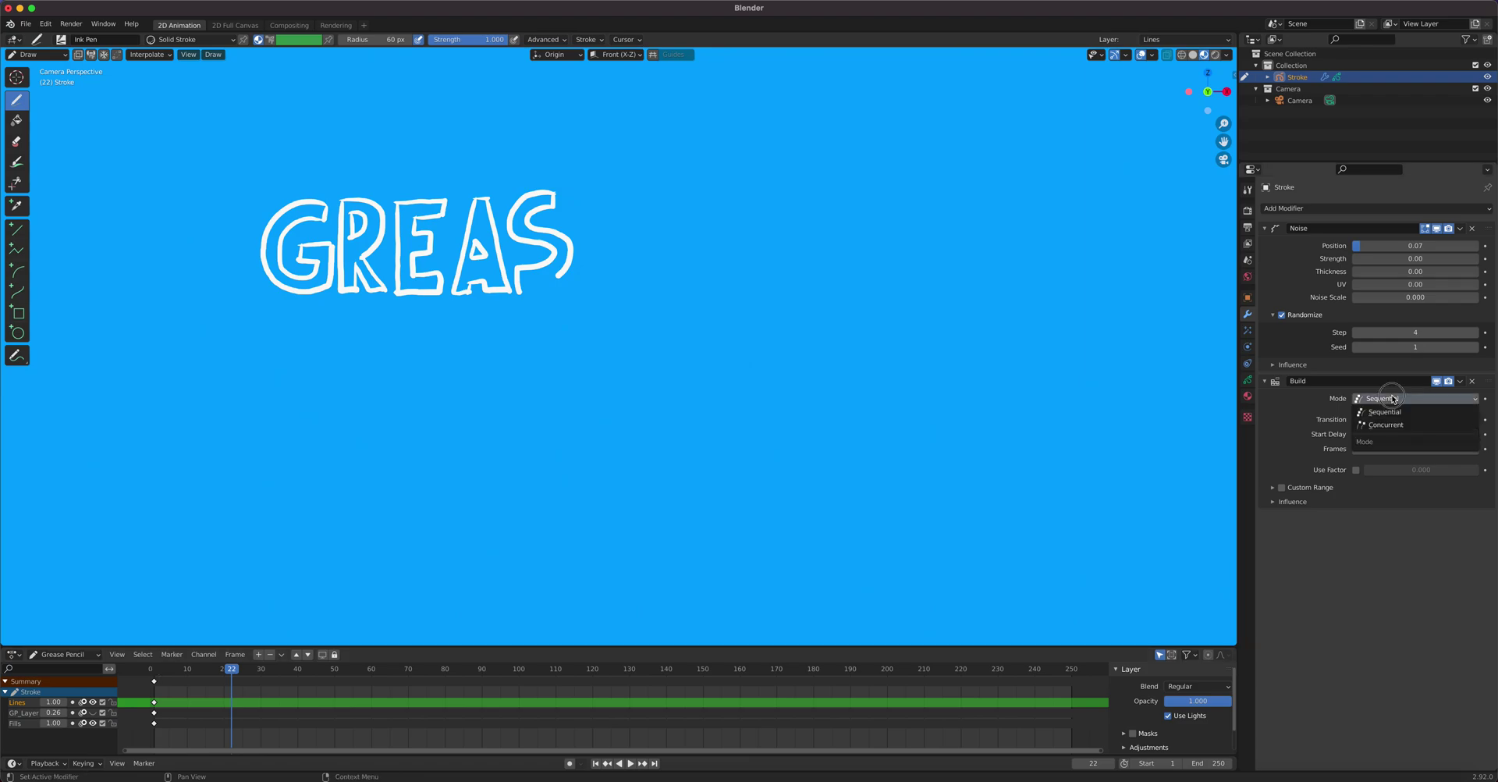
click(1392, 427)
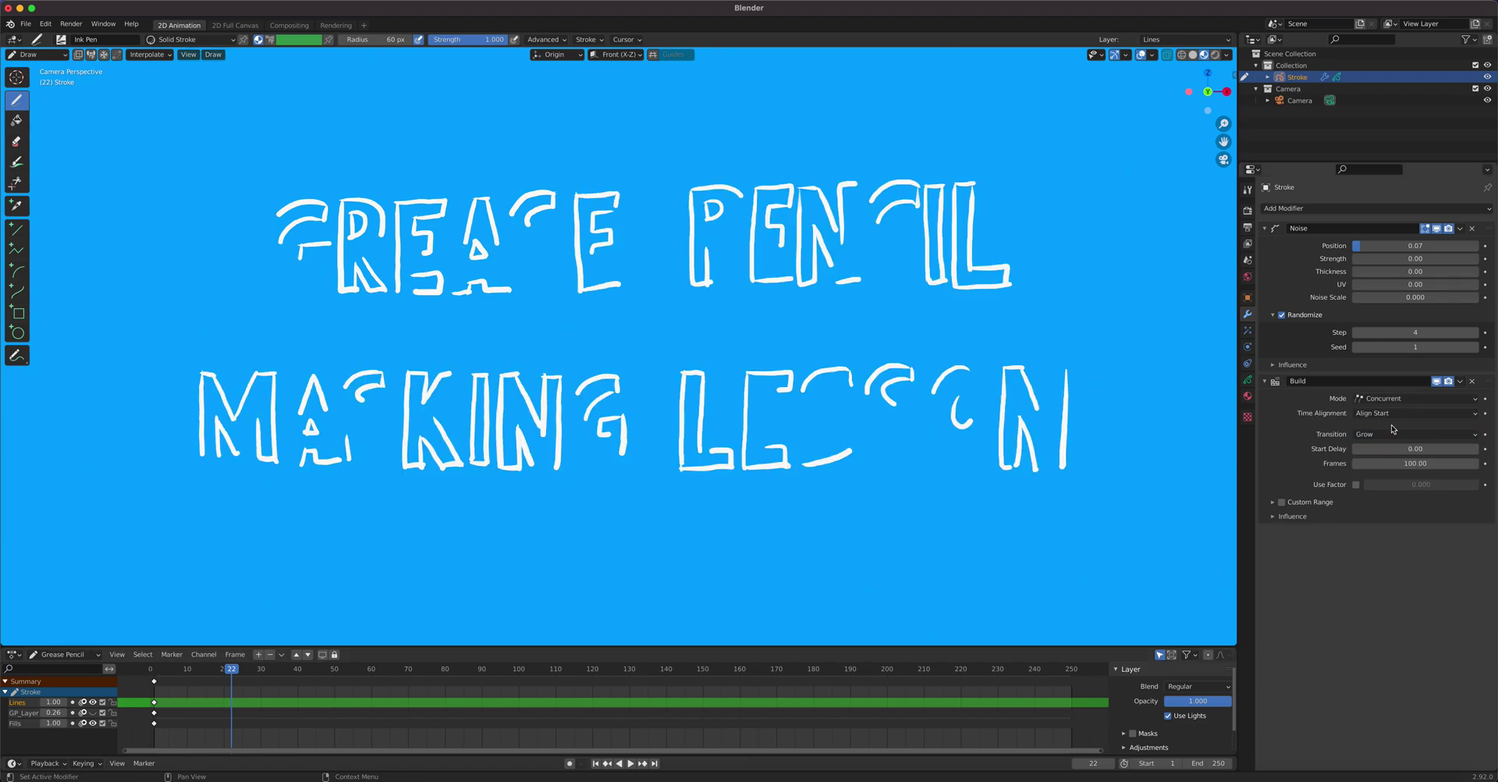
click(151, 670)
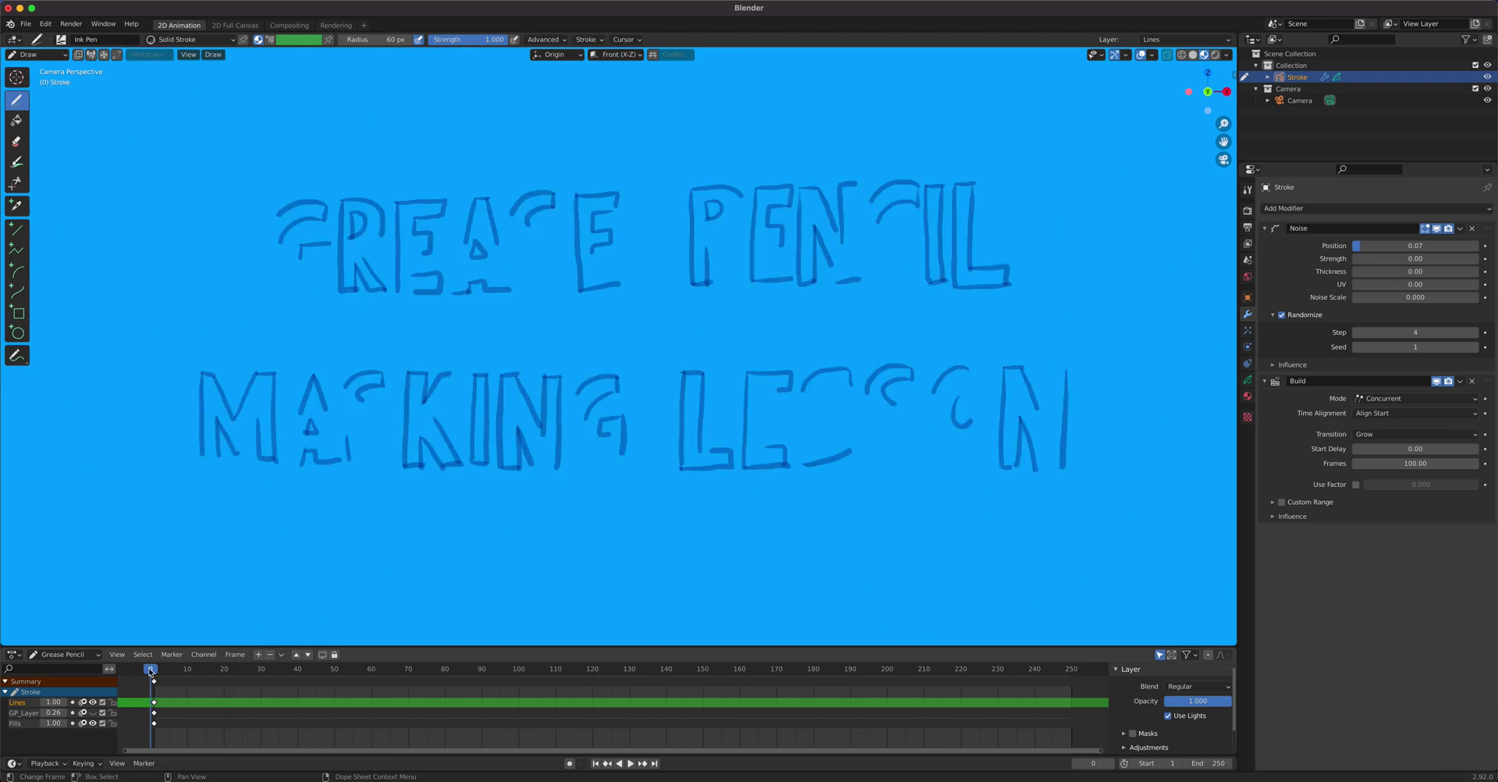
key(space)
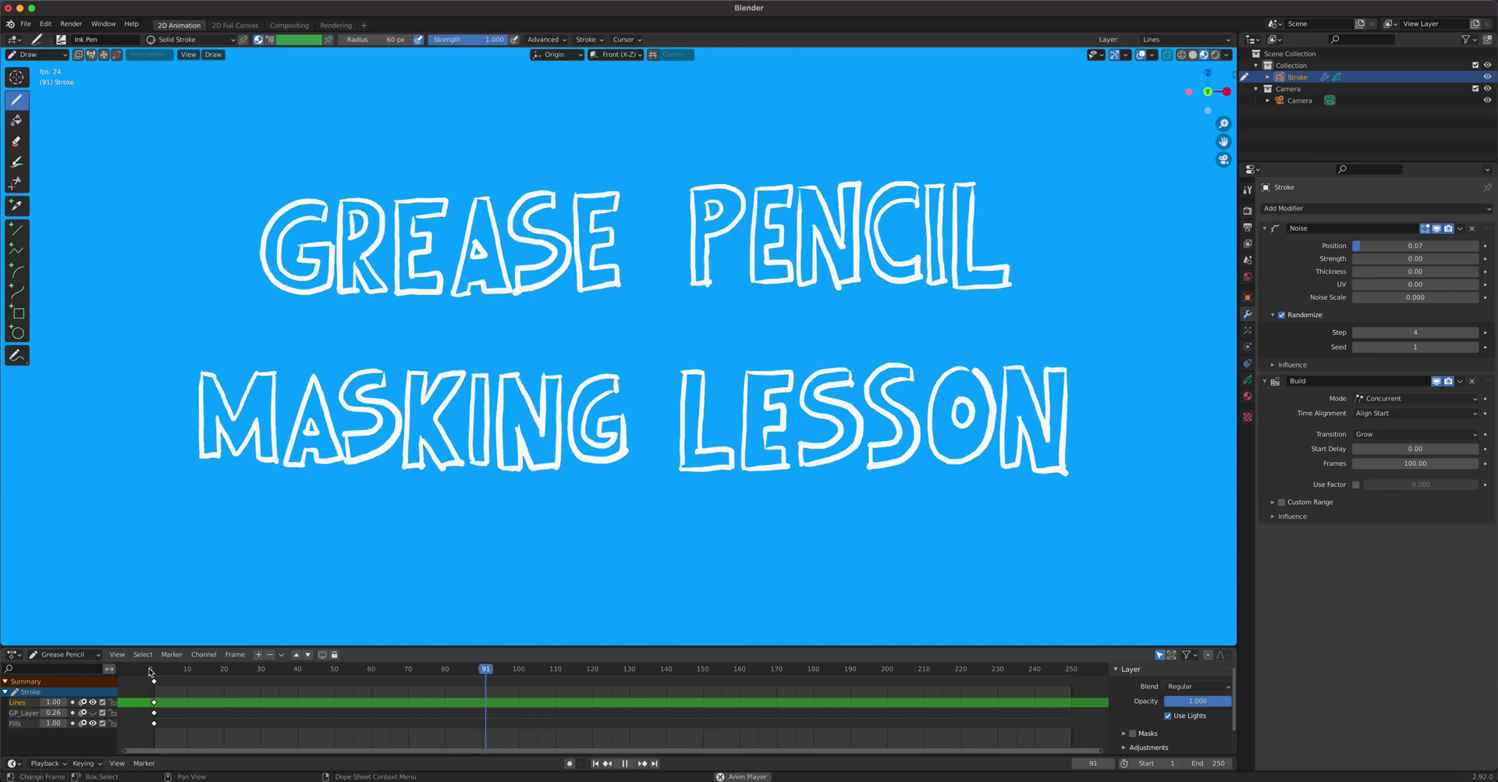
key(space)
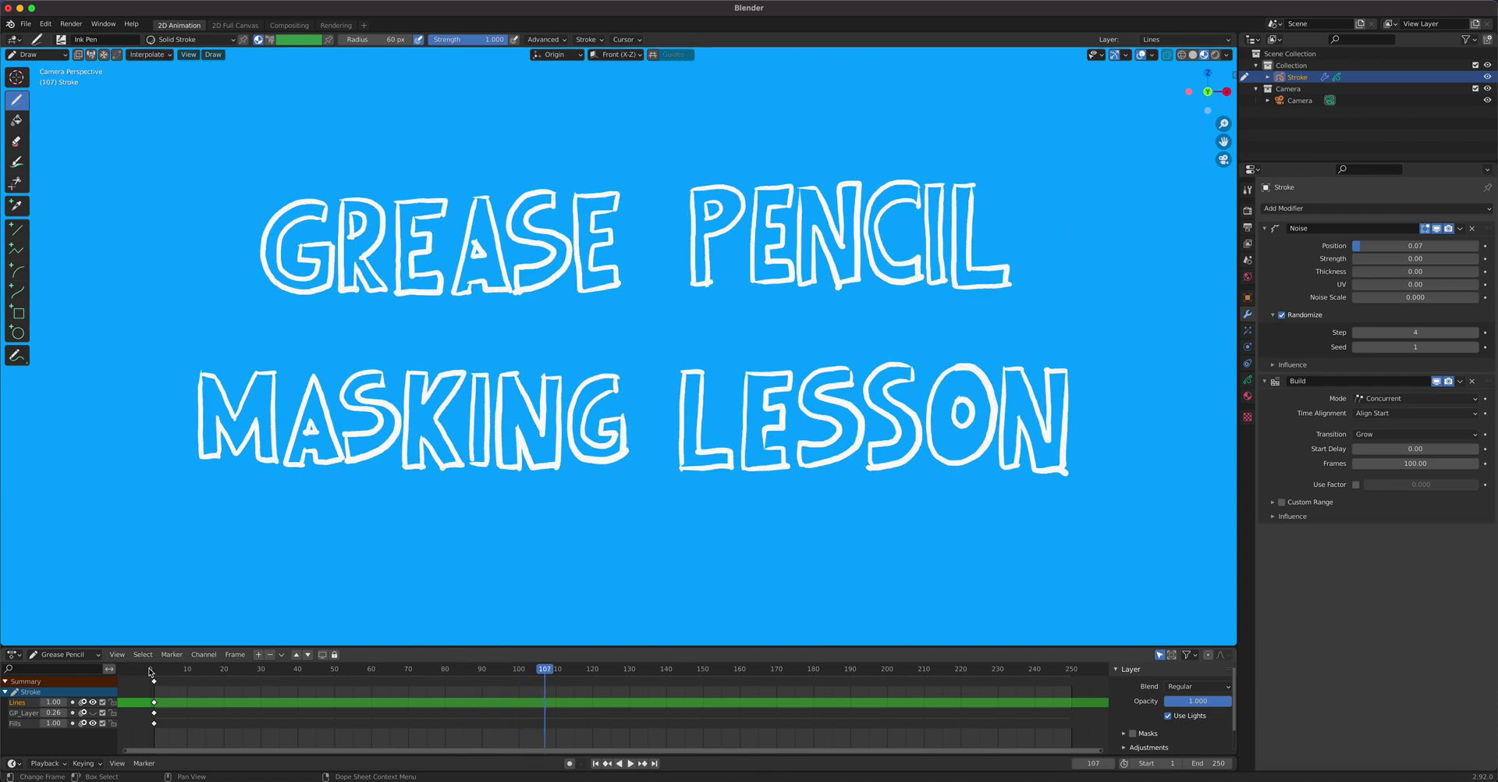
Set the Build modifier's Mode to Sequential, replay the animation from the start, and scrub the timeline to frame 166.
click(1392, 399)
click(1389, 418)
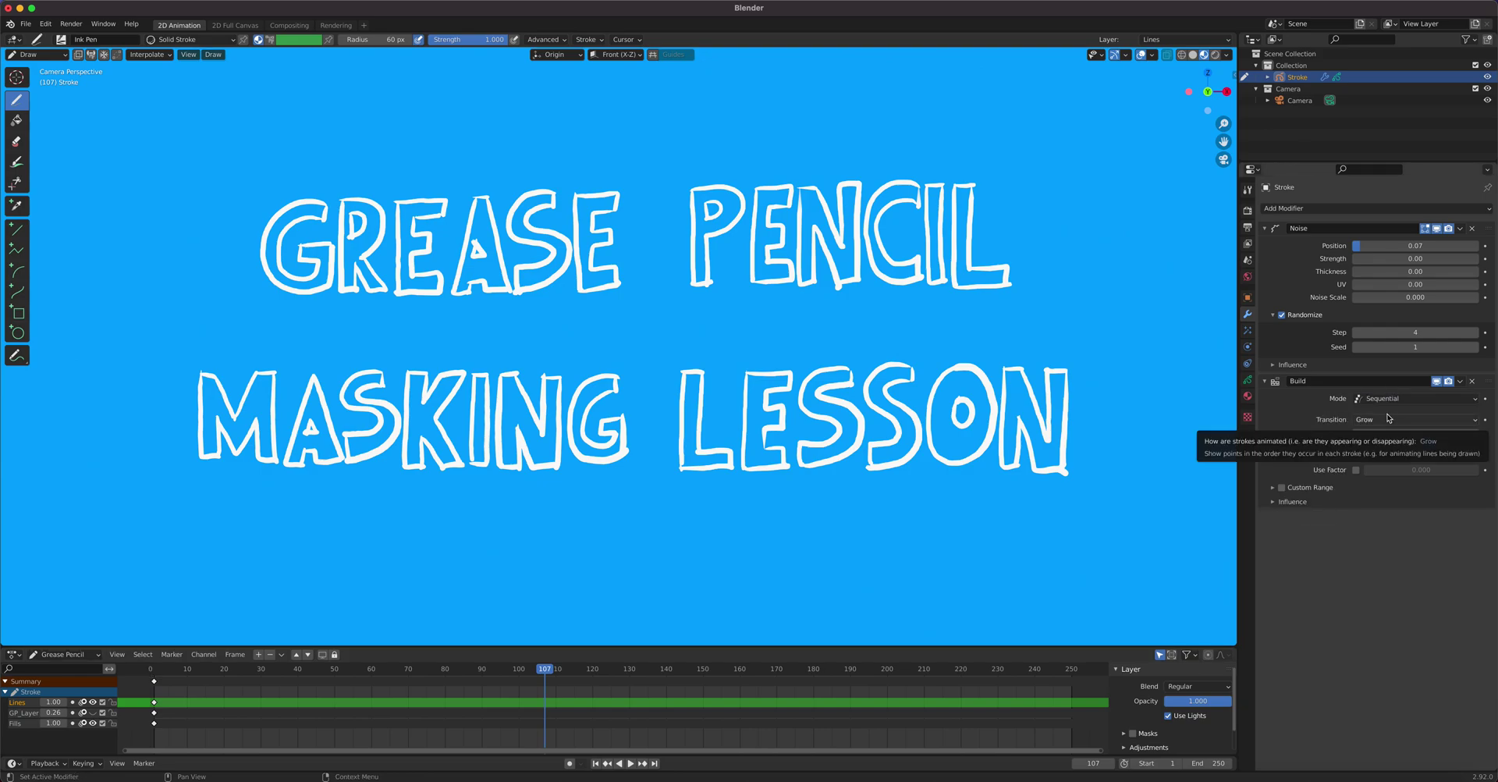
drag(151, 668, 156, 669)
key(space)
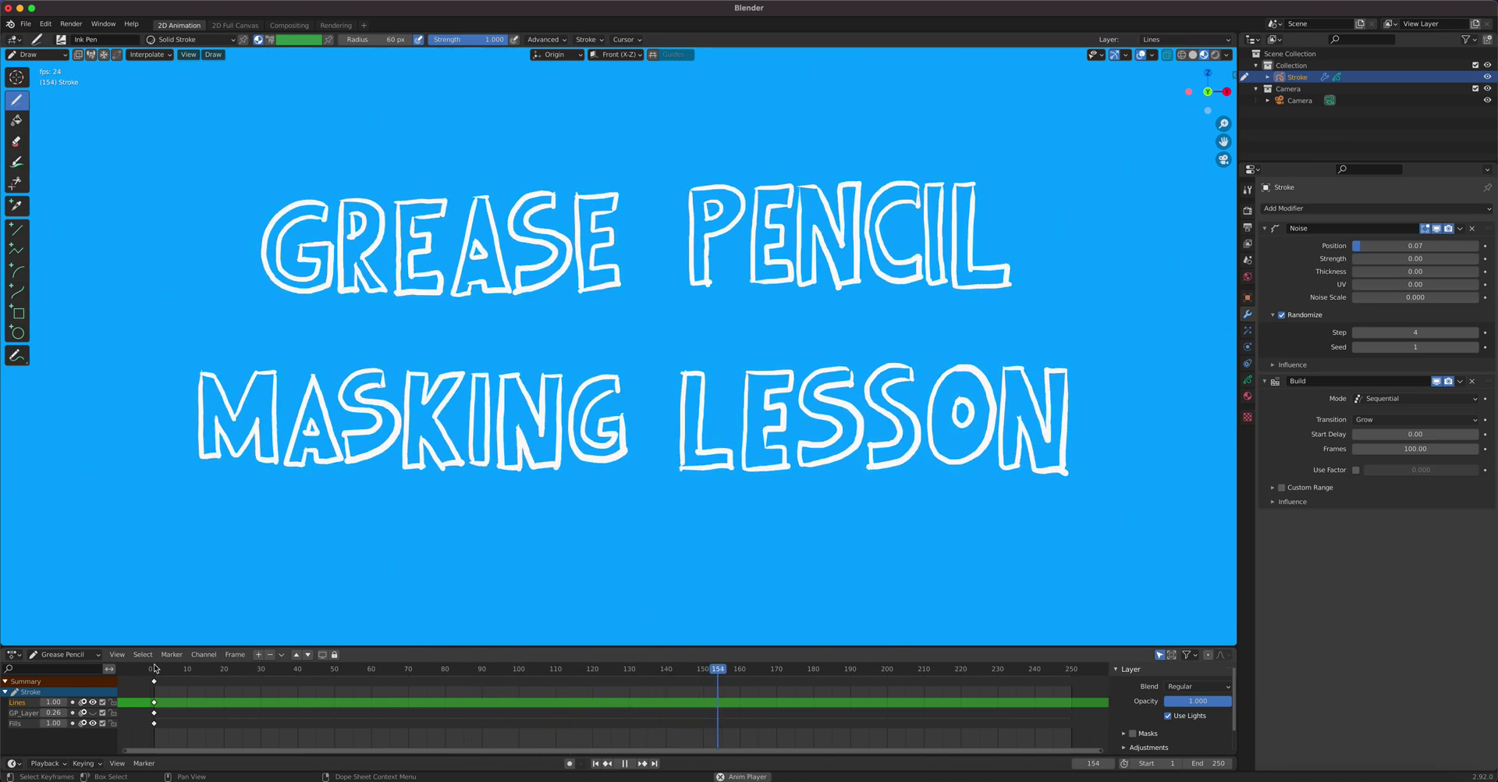
key(space)
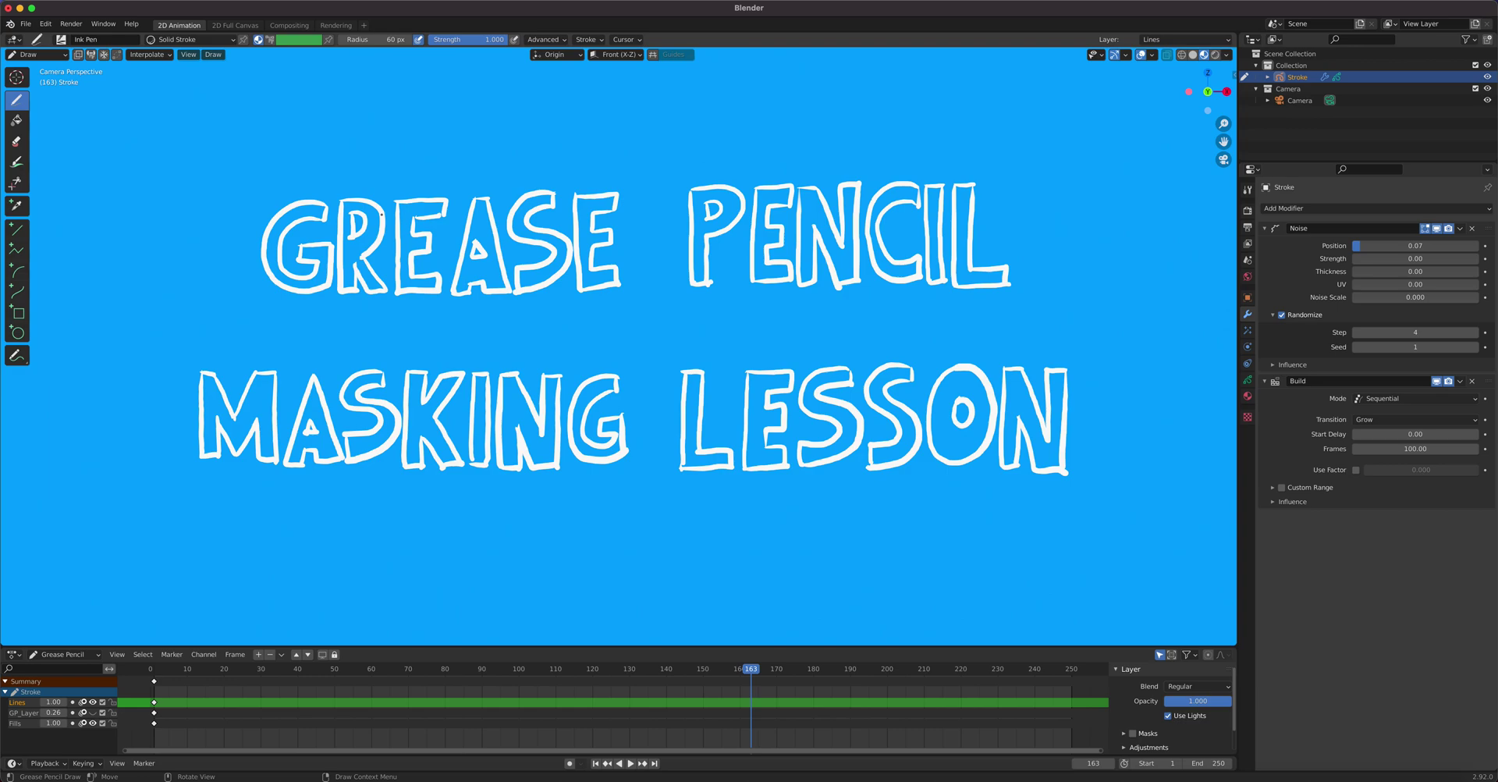
mouse_move(752, 672)
mouse_down()
mouse_move(351, 698)
mouse_move(765, 671)
mouse_up()
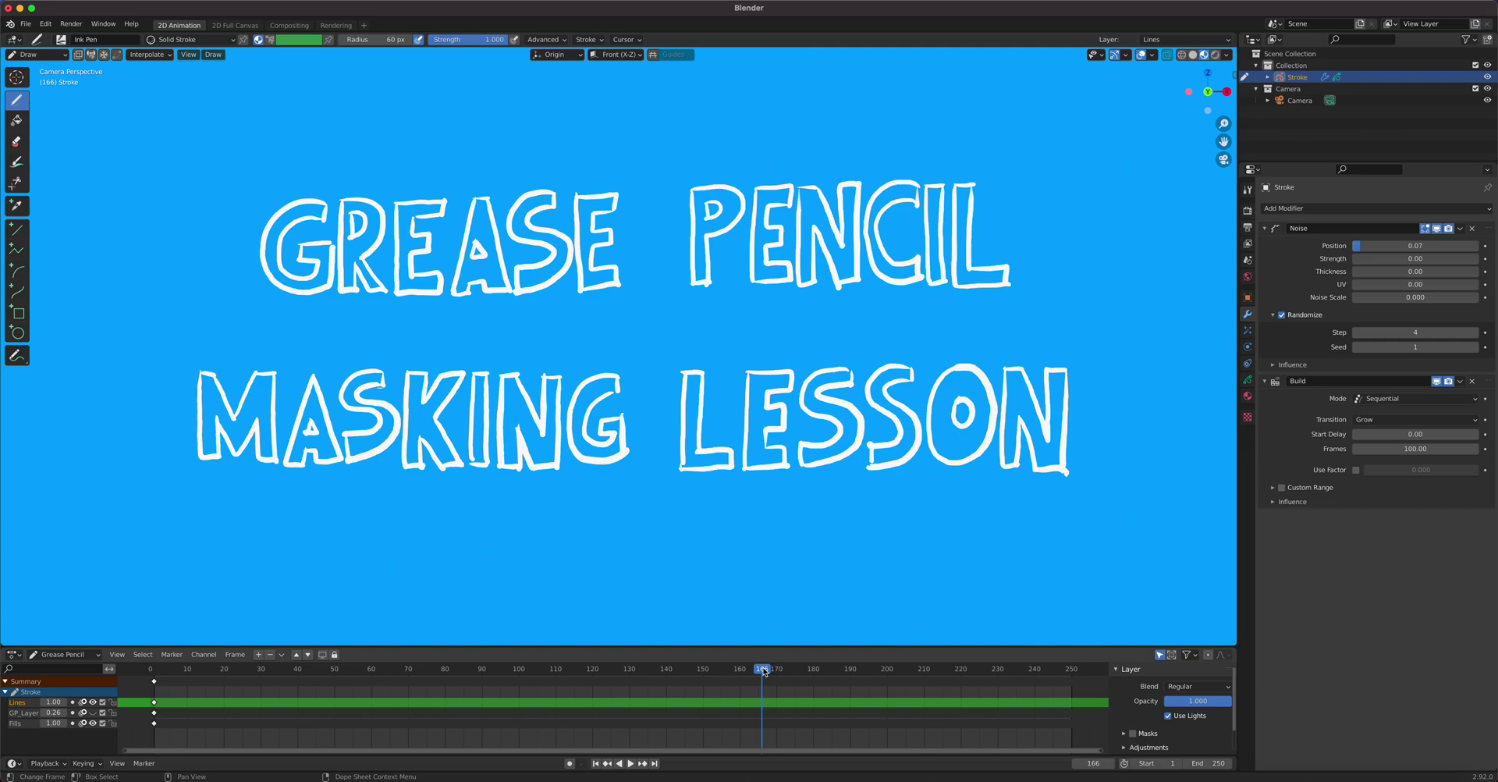